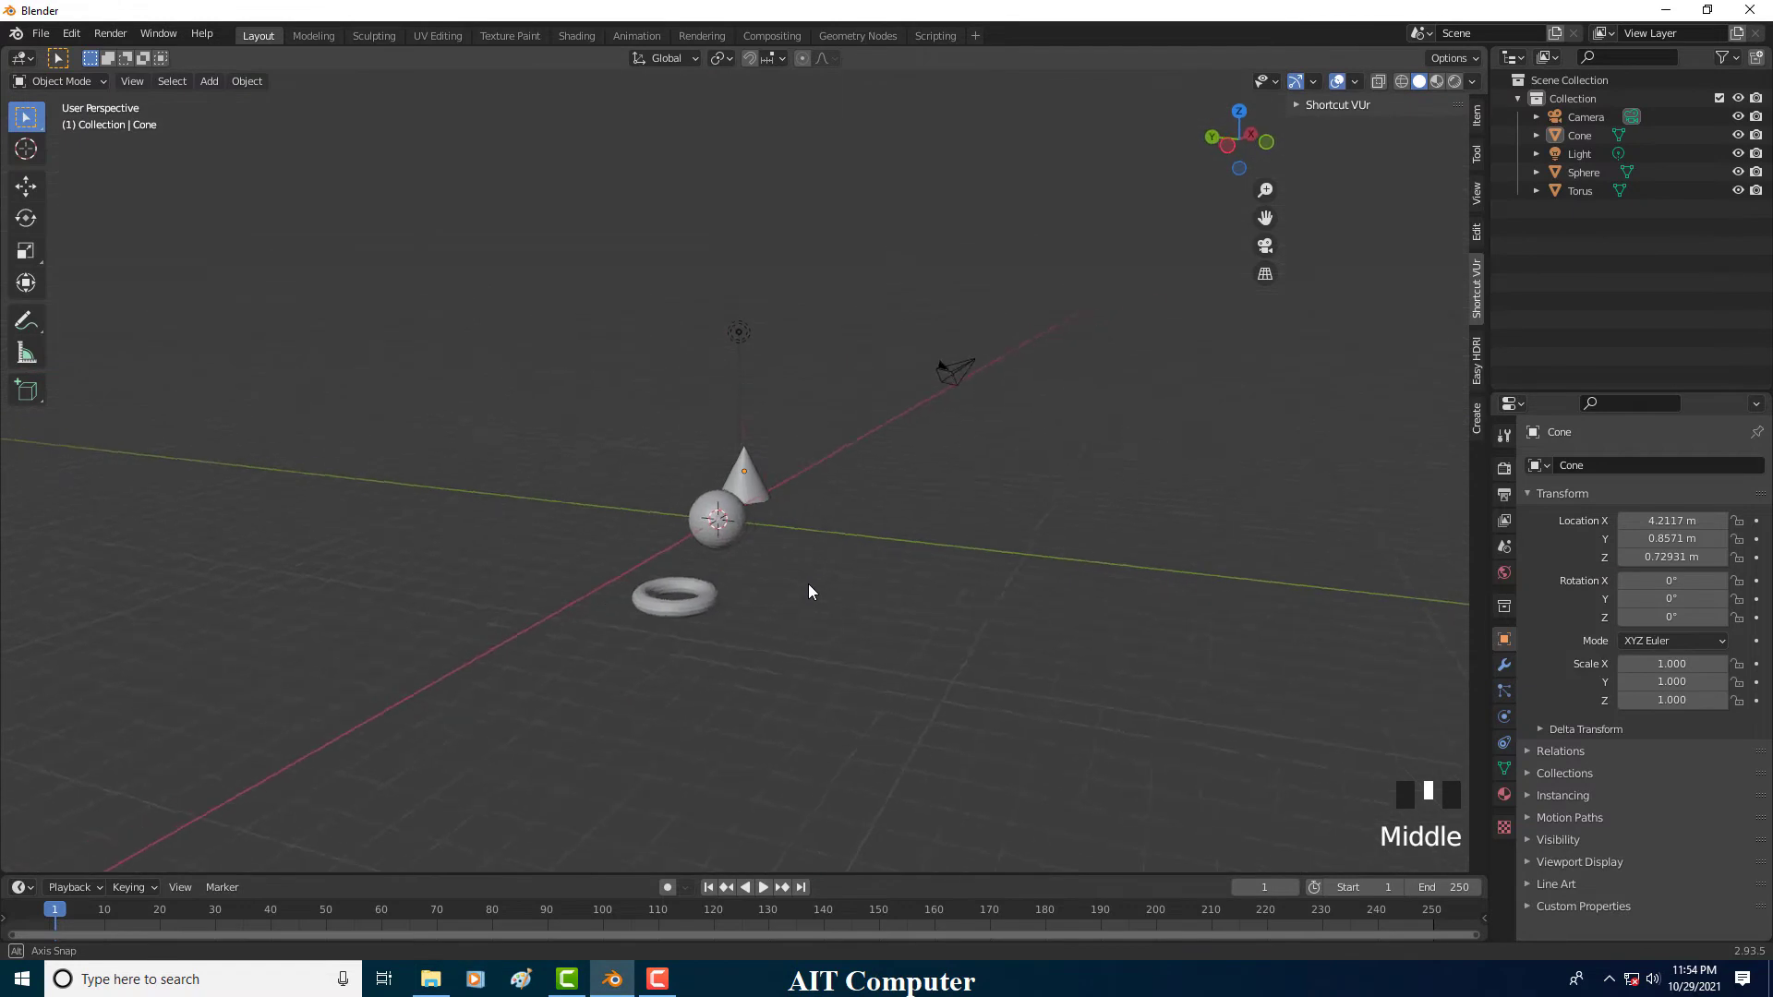
scroll(901, 591, up, 2)
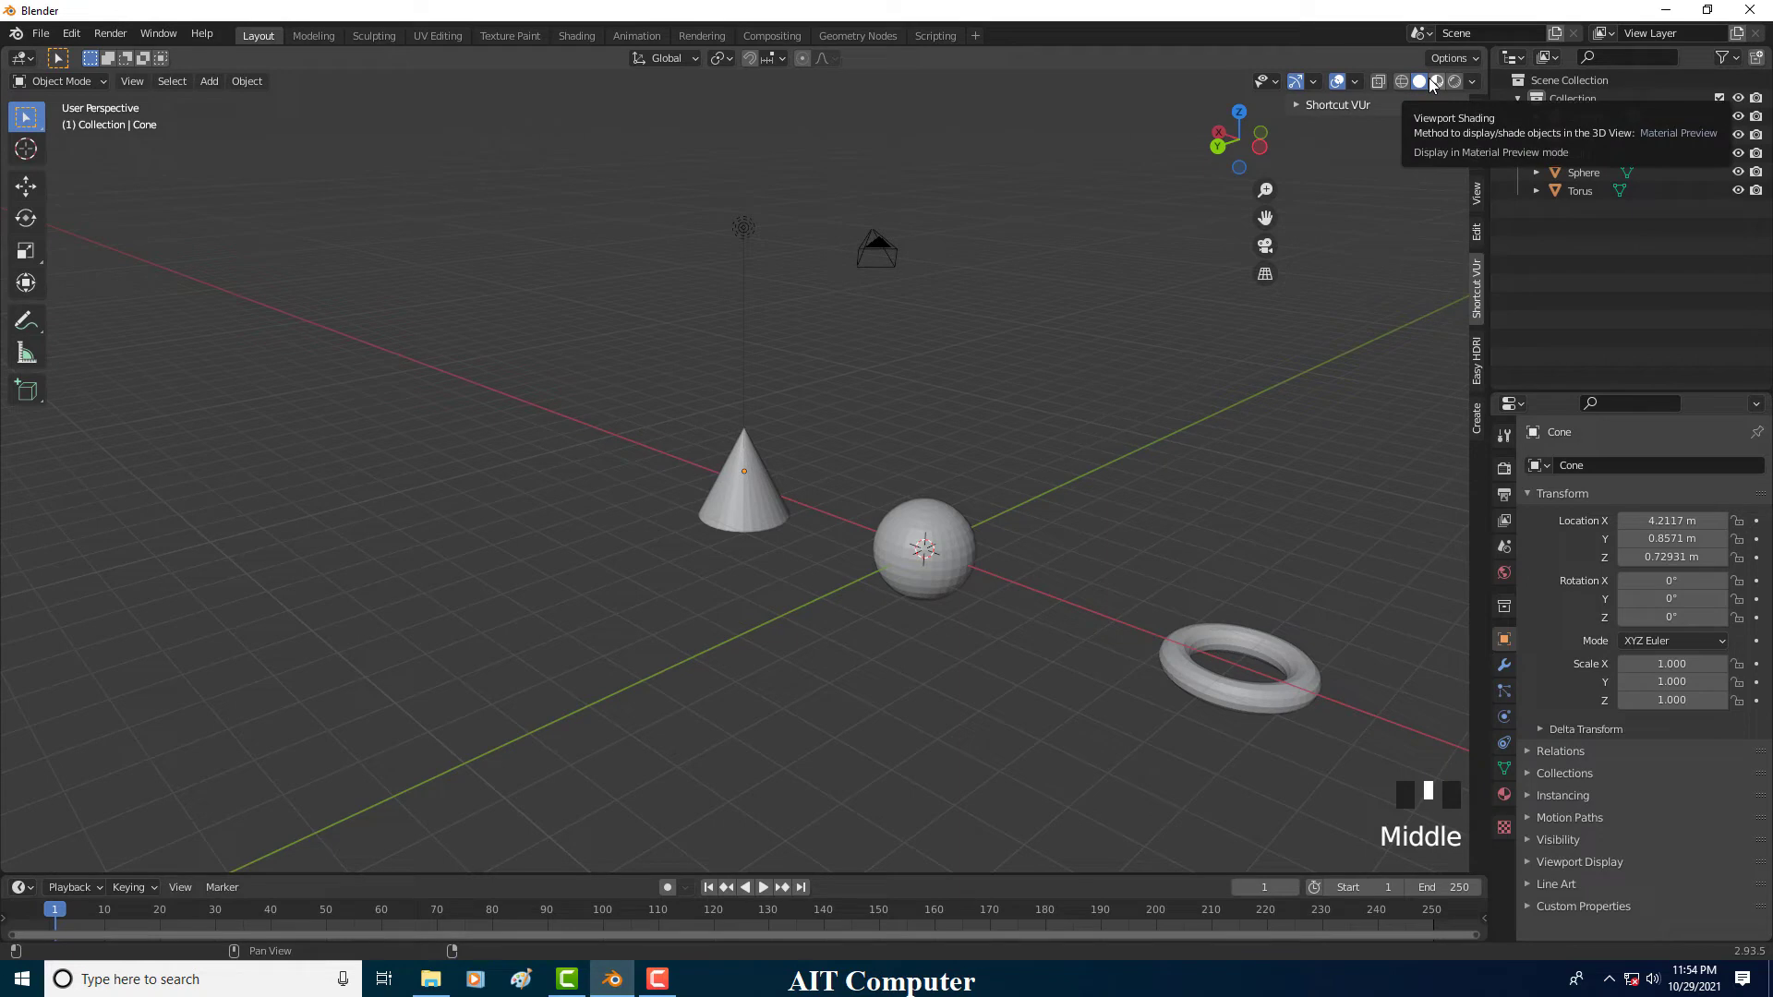
scroll(957, 511, down, 1)
scroll(946, 512, down, 1)
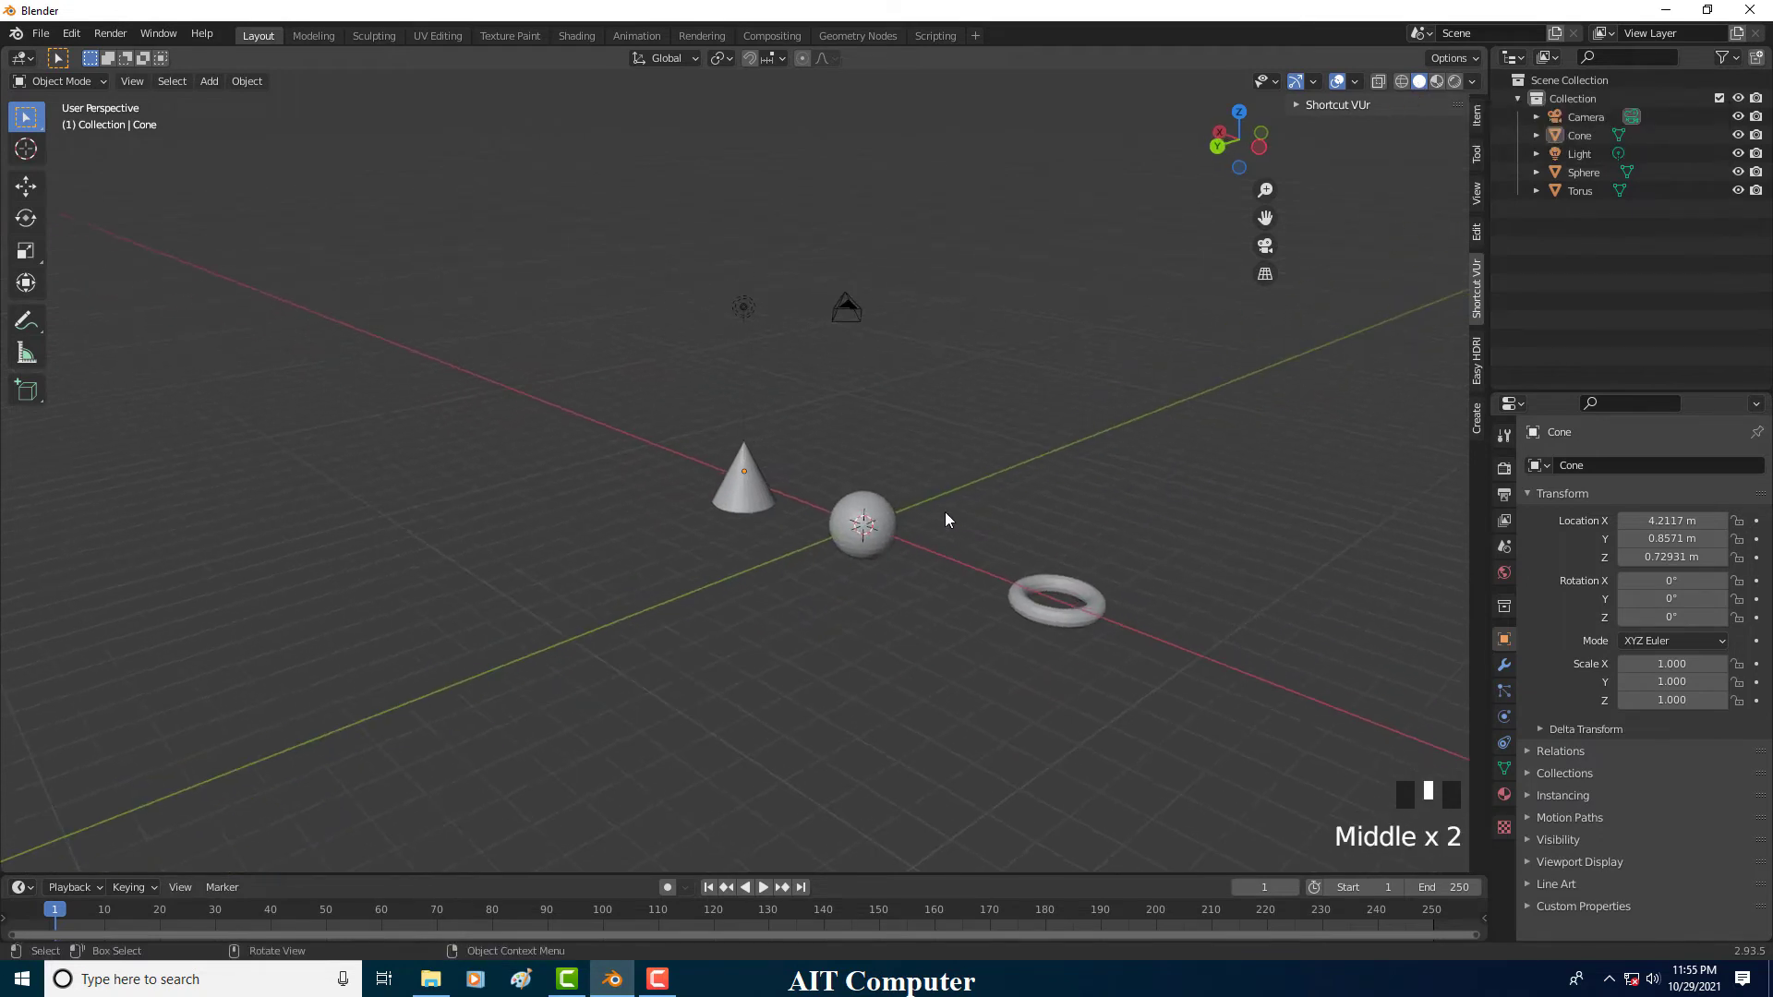
middle_drag(945, 512, 932, 512)
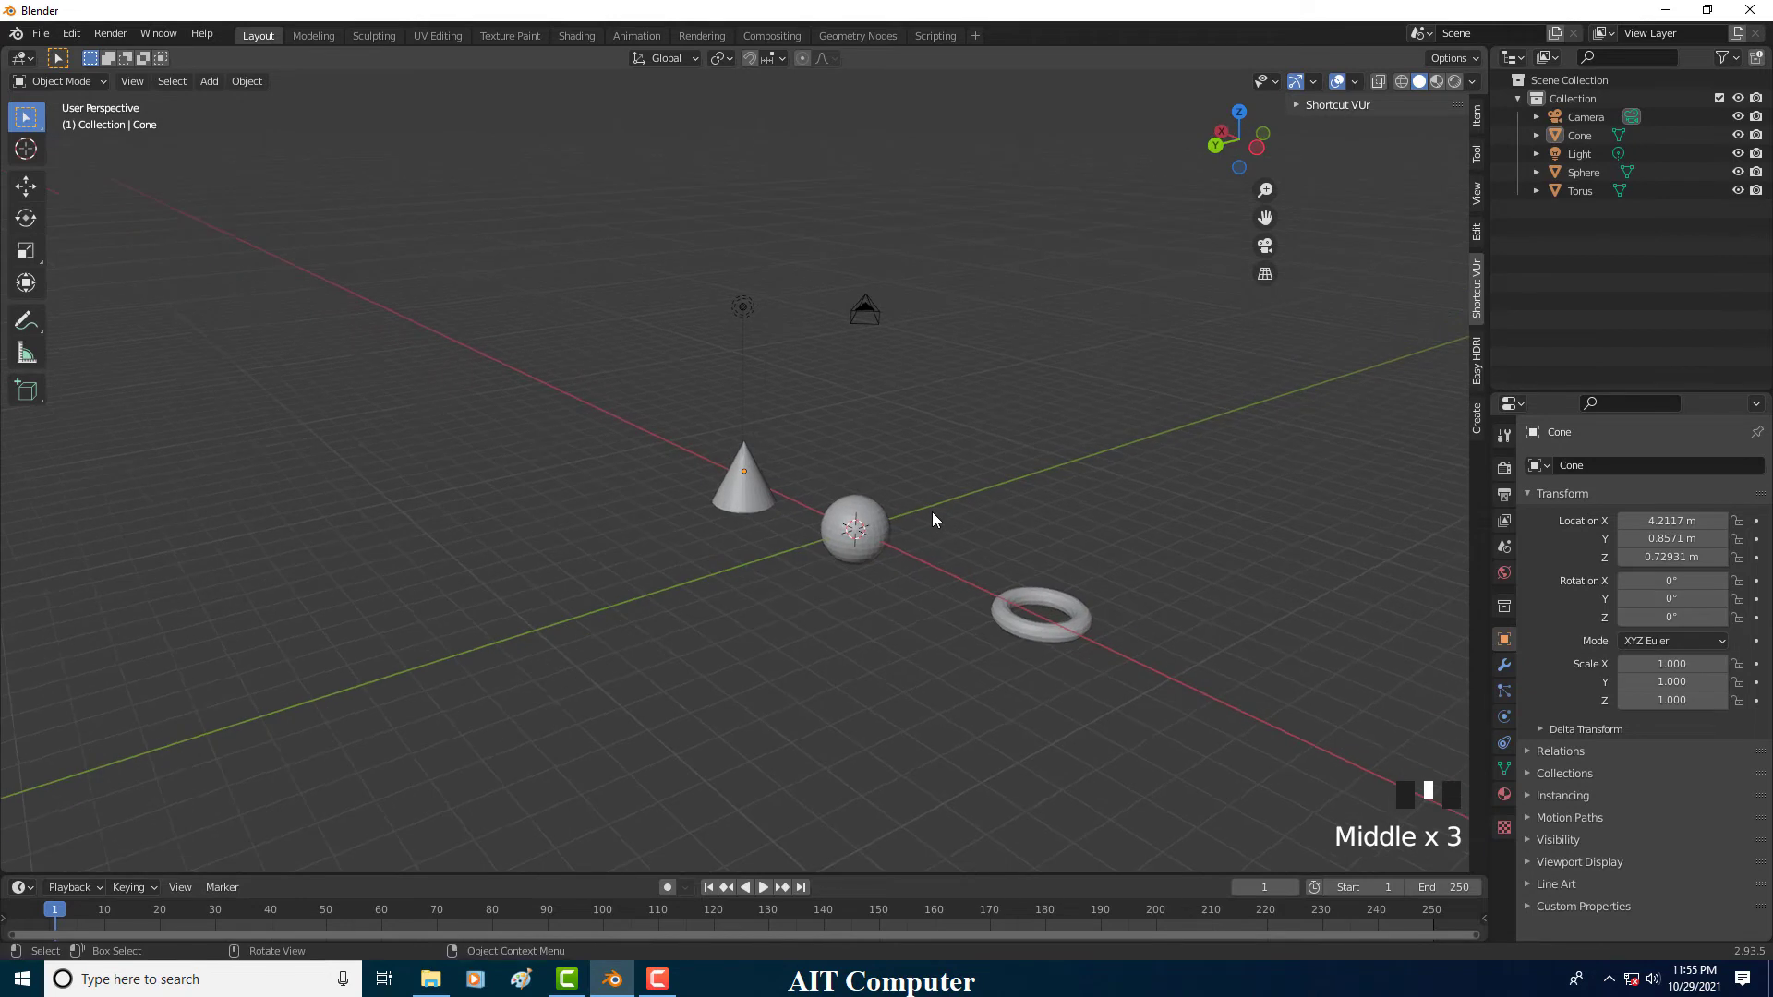
Step: Switch to File Explorer and open Blender 2.8 Shortcuts.pdf from the 1.1-Introduction folder
click(430, 979)
click(246, 207)
click(245, 270)
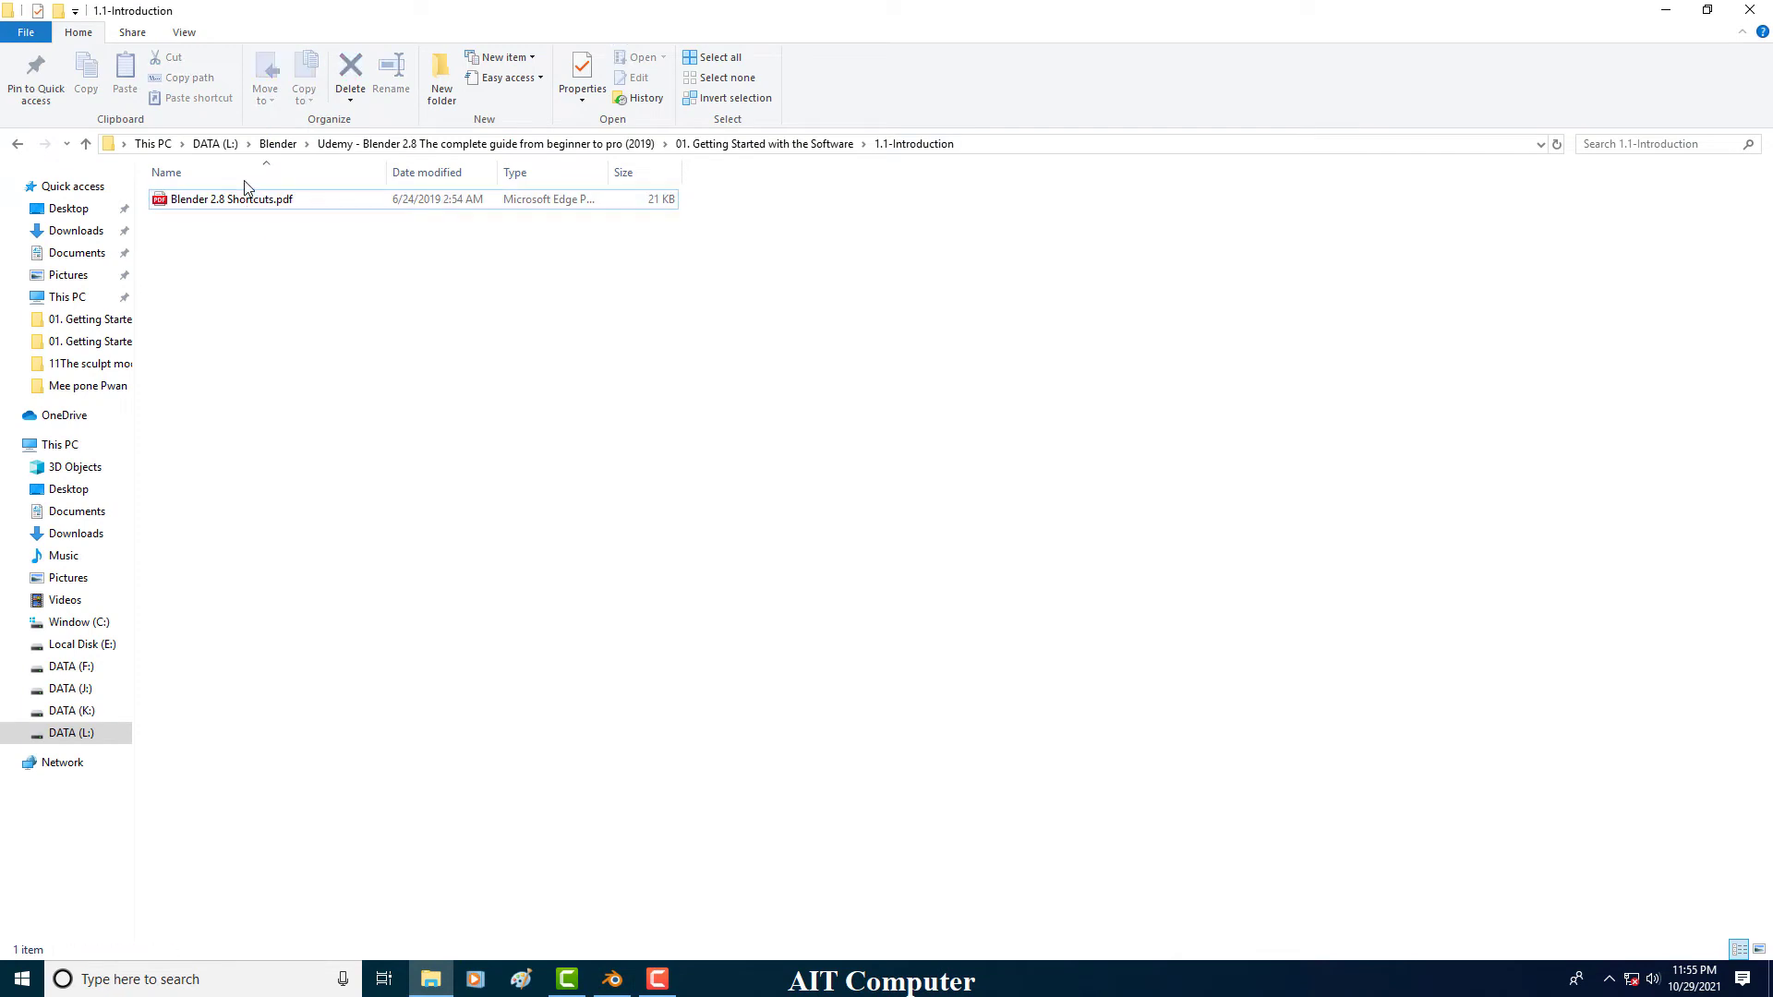
double_click(246, 207)
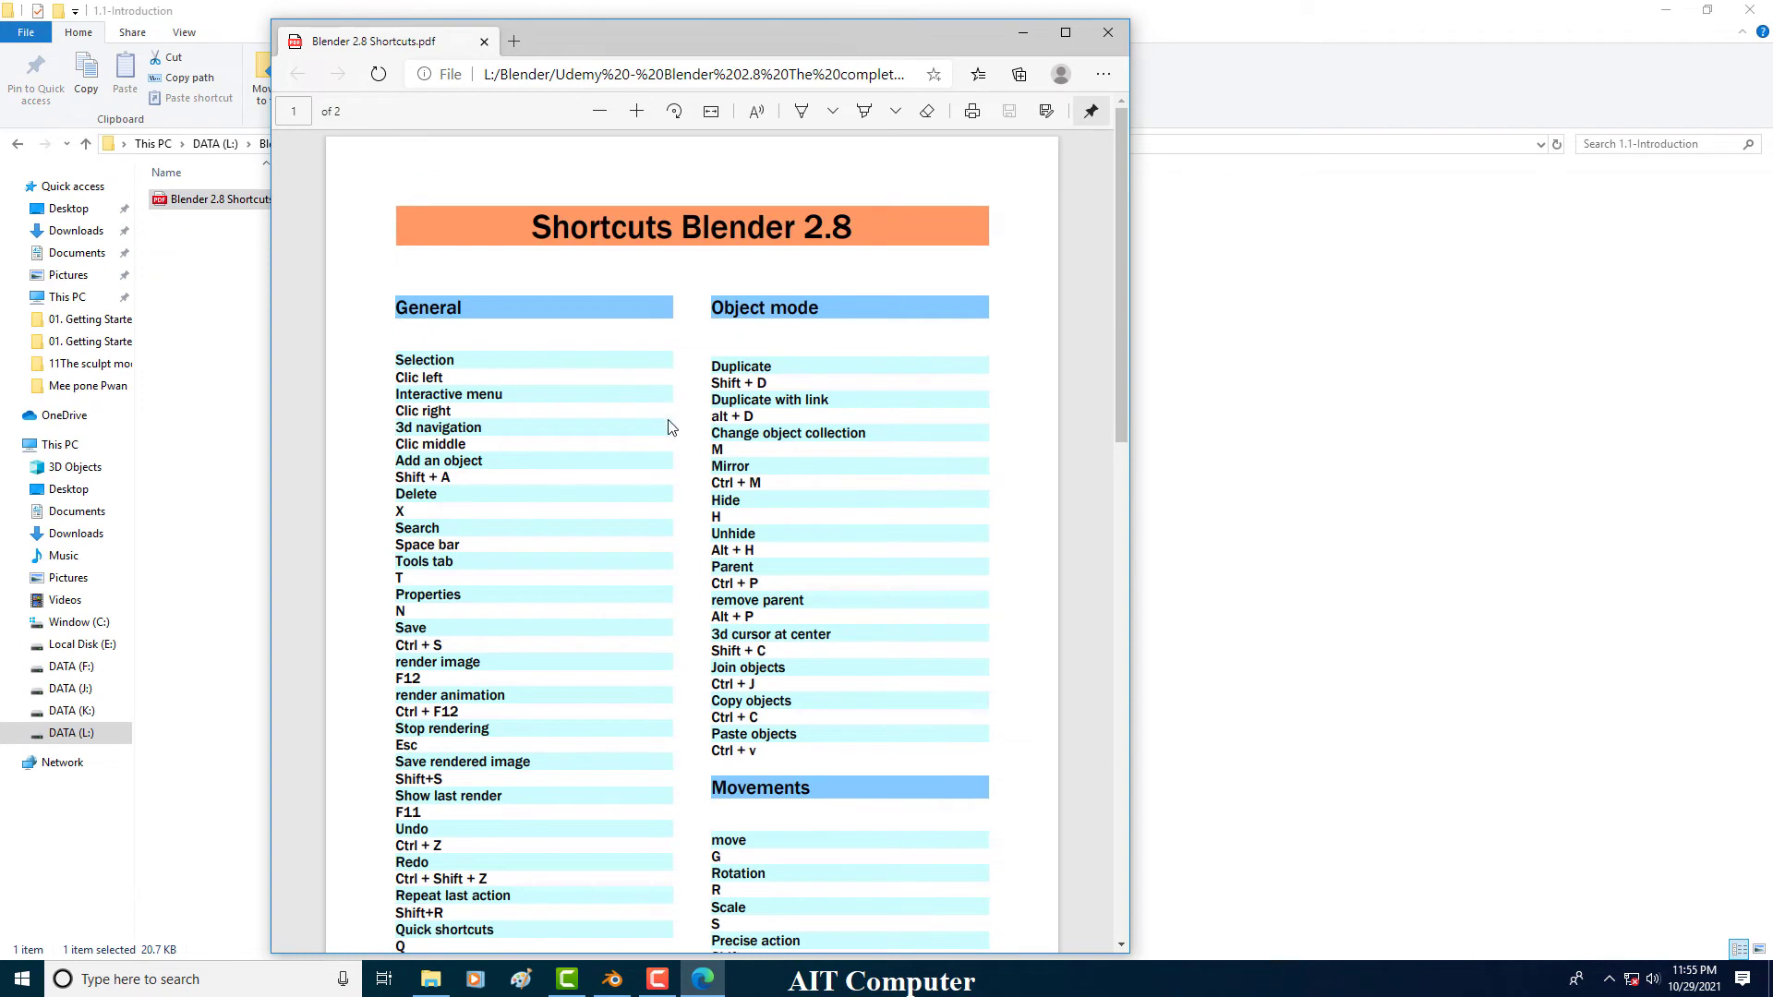
Step: Read through both pages of the Blender 2.8 shortcut list and close the document
scroll(637, 418, down, 2)
scroll(637, 418, down, 7)
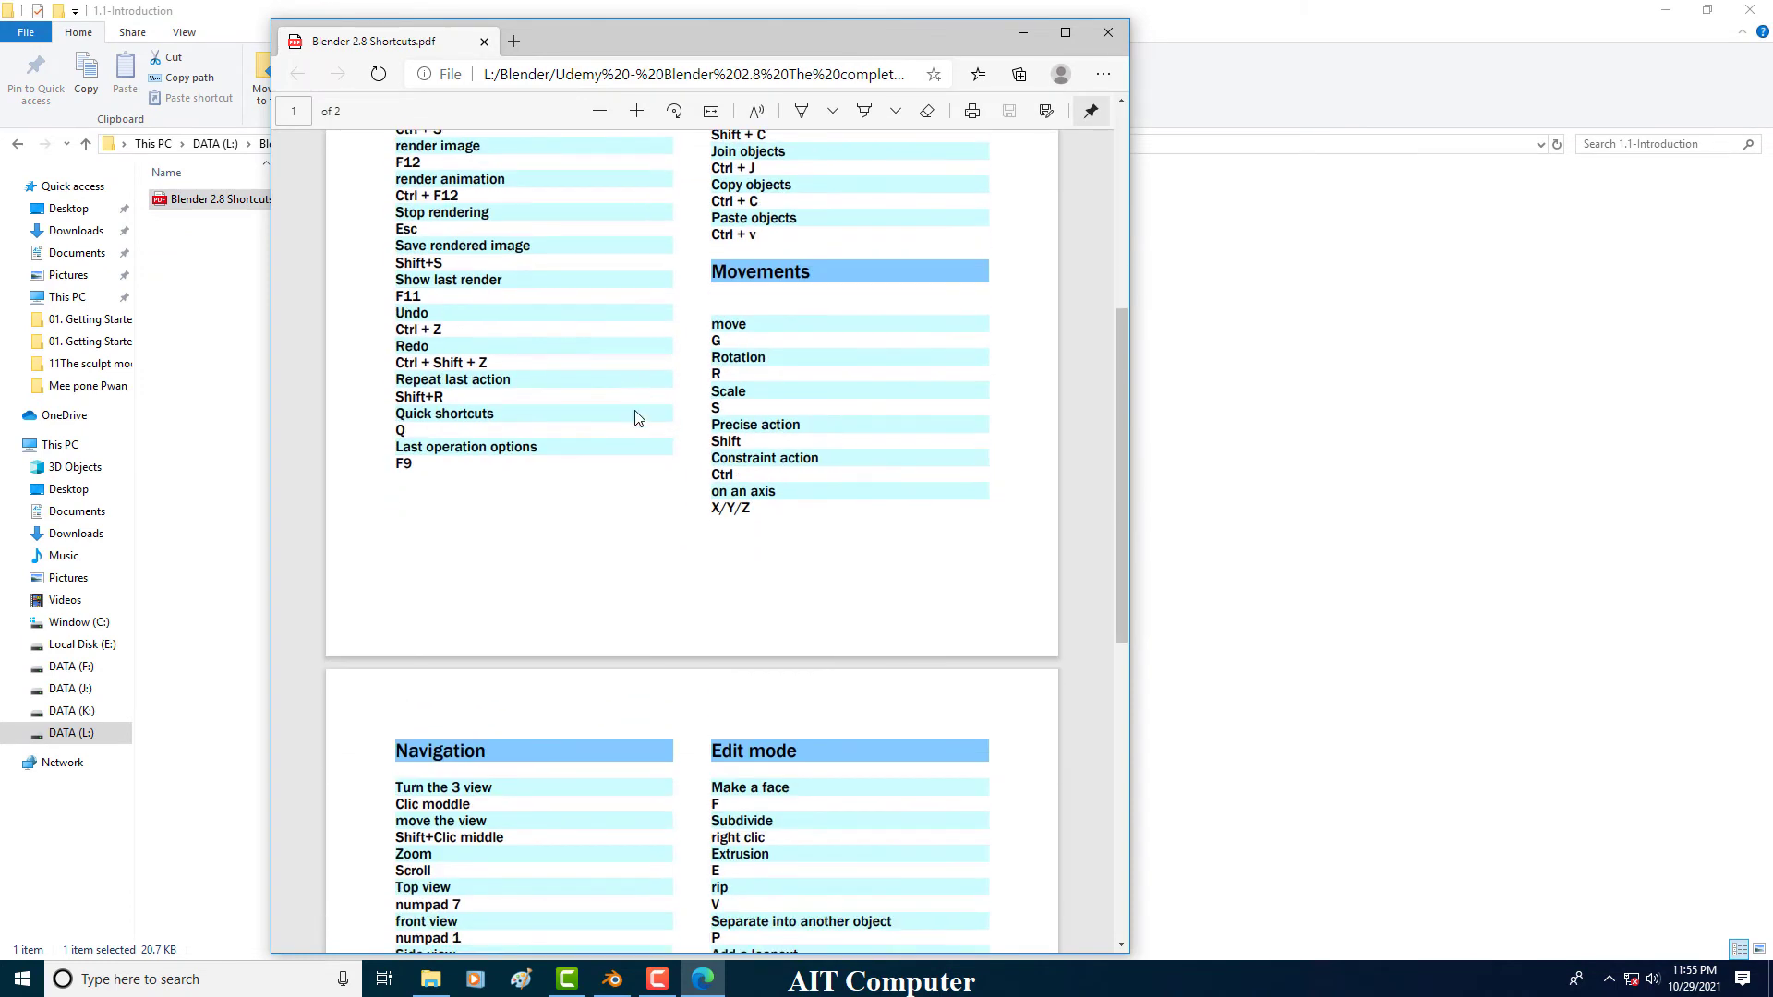
scroll(665, 370, up, 5)
scroll(706, 333, up, 3)
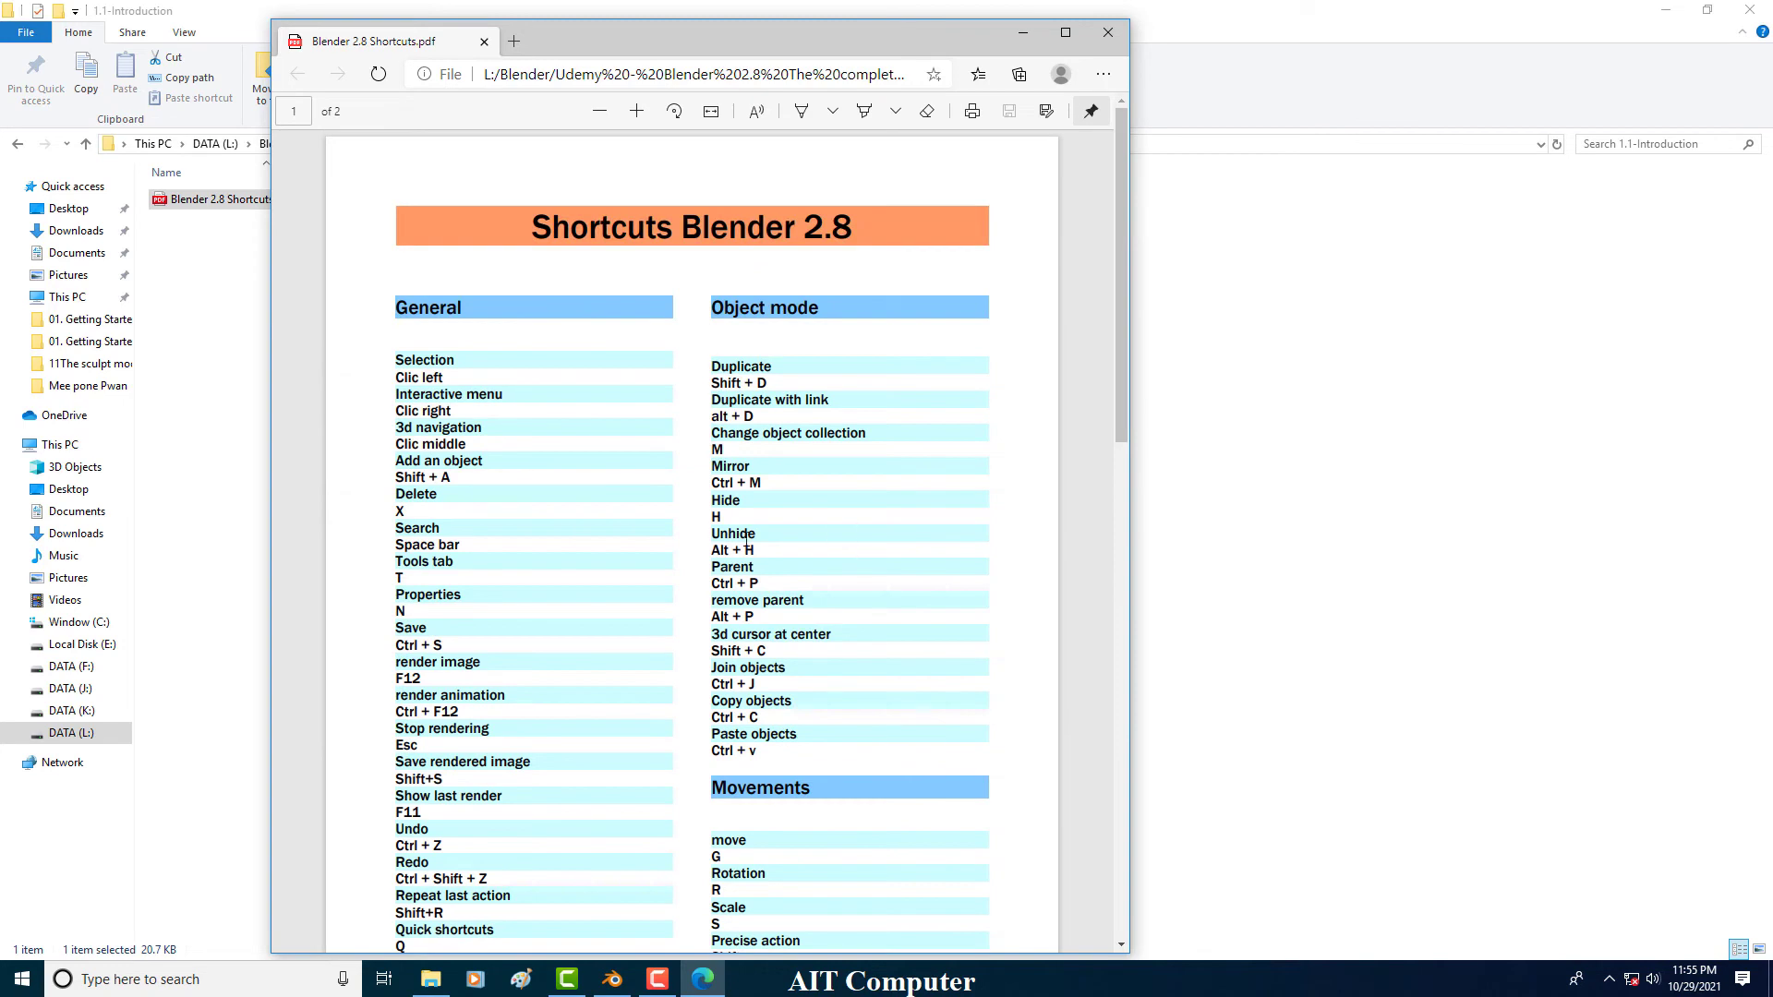
scroll(769, 596, down, 2)
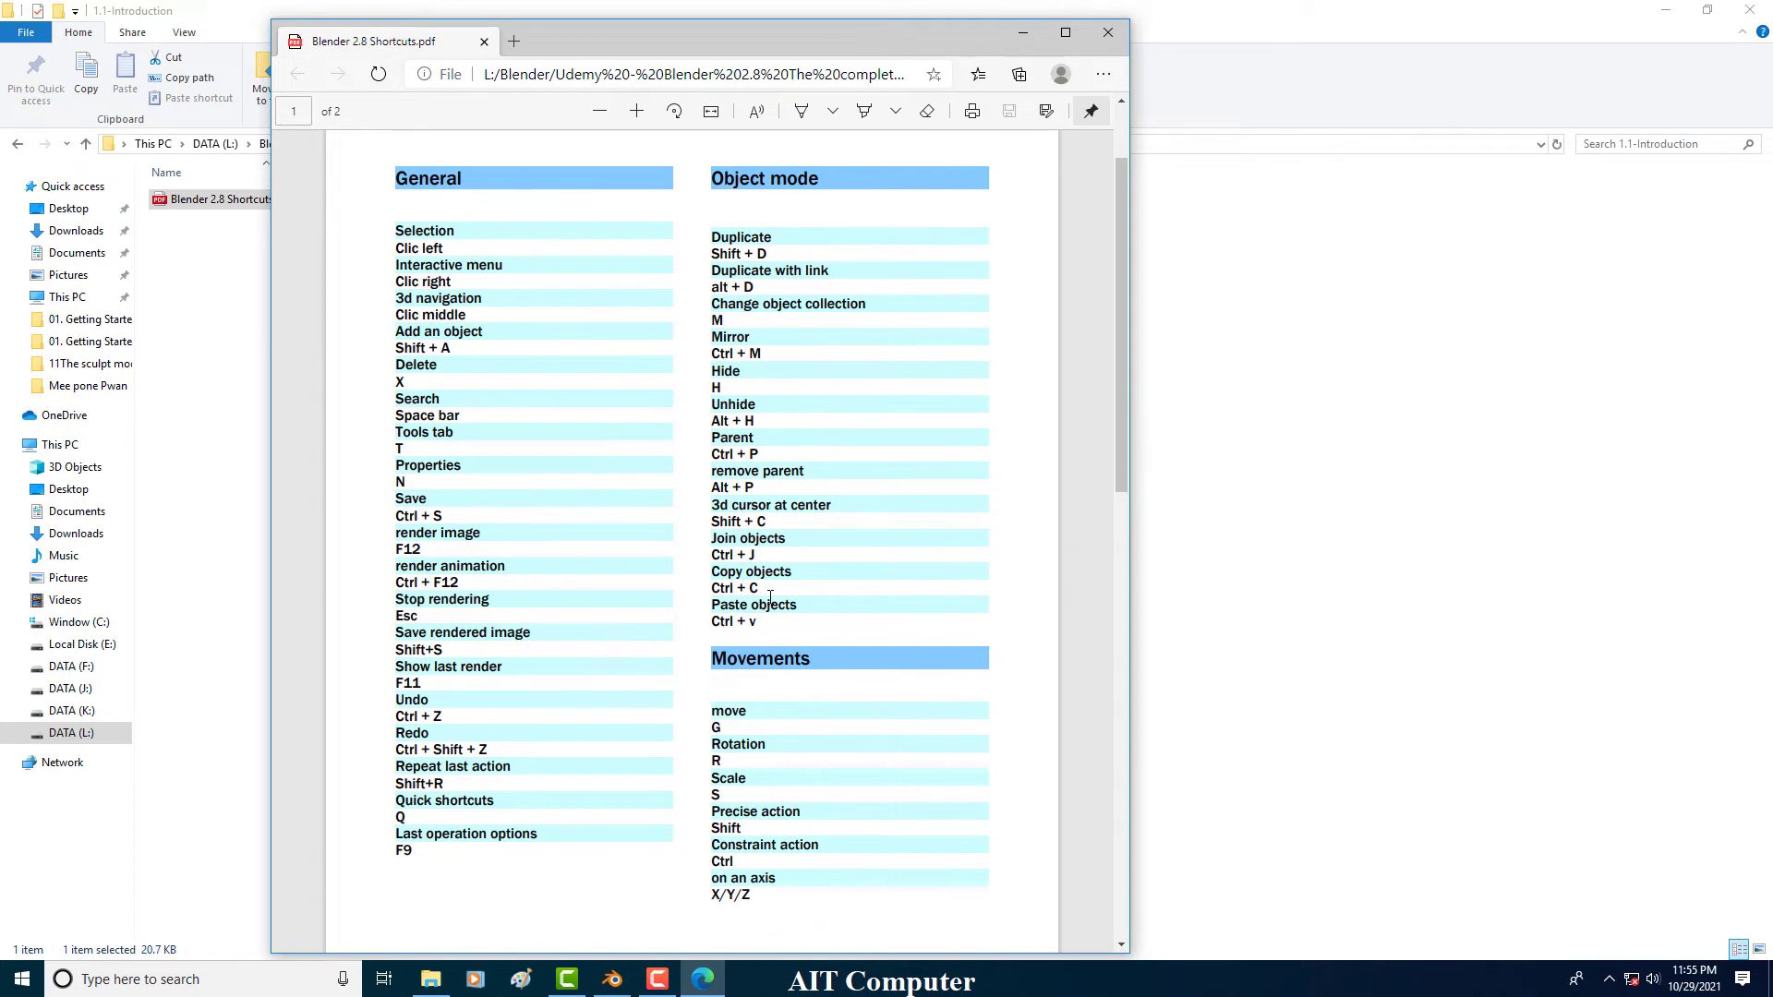
scroll(772, 596, down, 2)
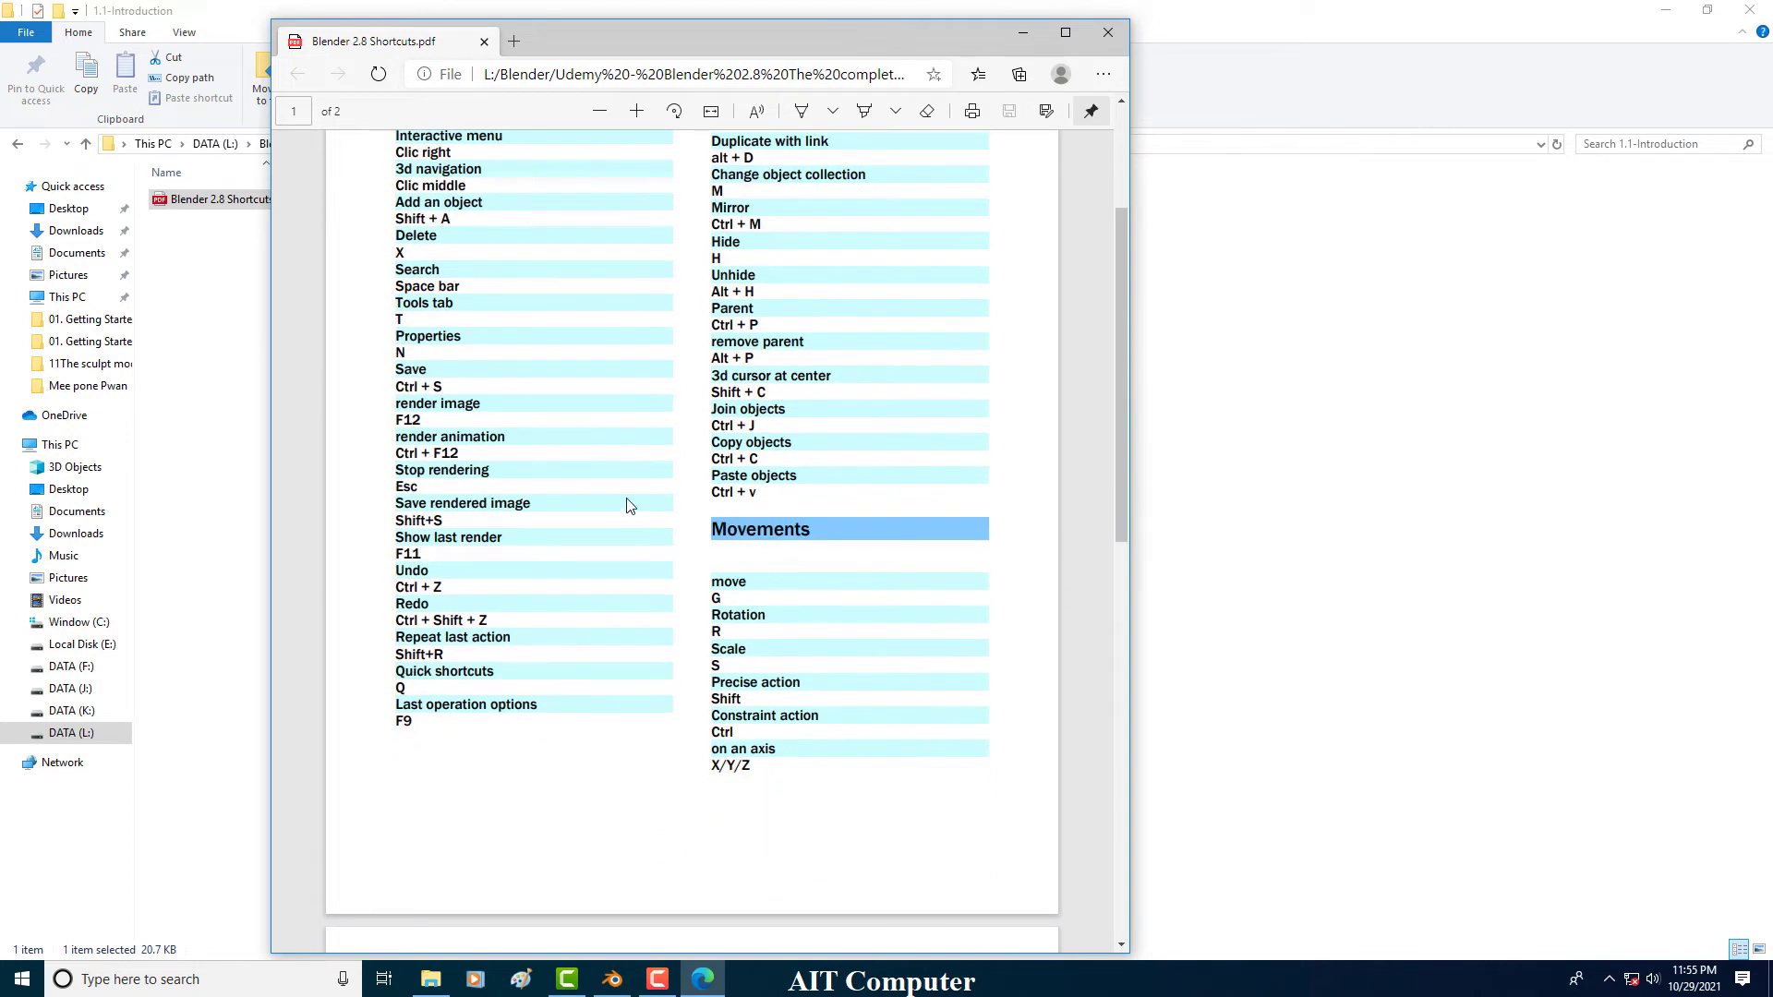
scroll(786, 461, down, 12)
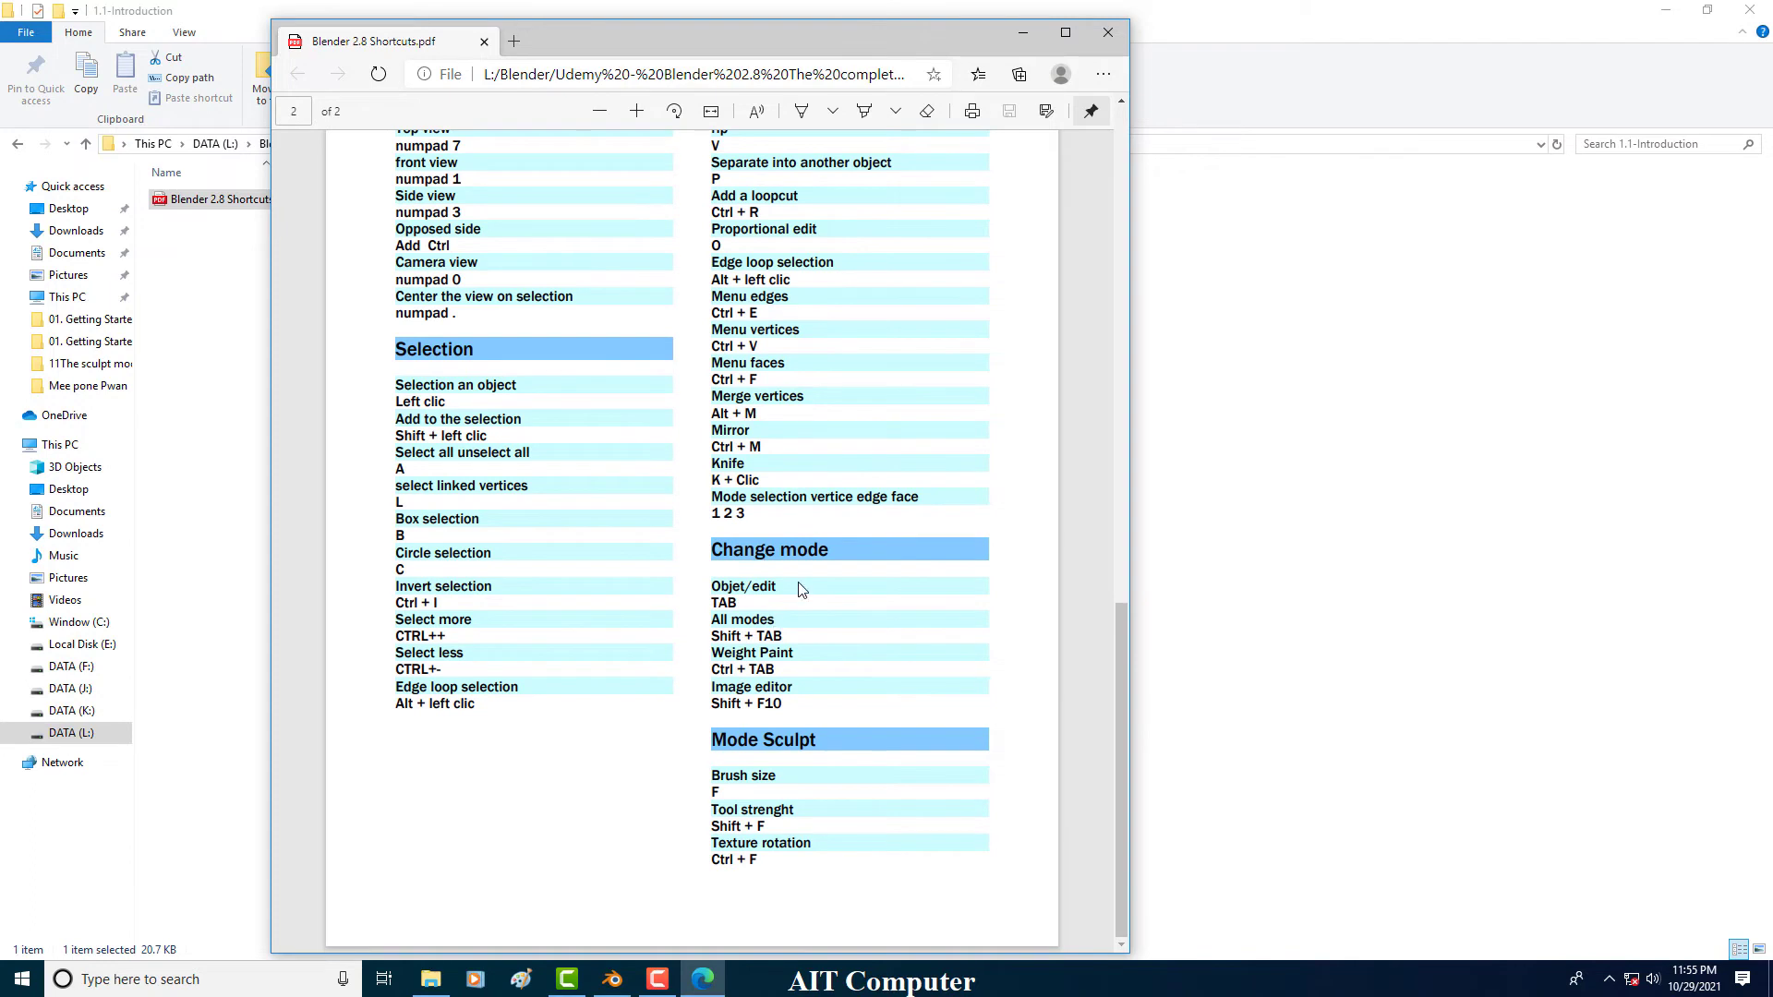
scroll(952, 277, up, 7)
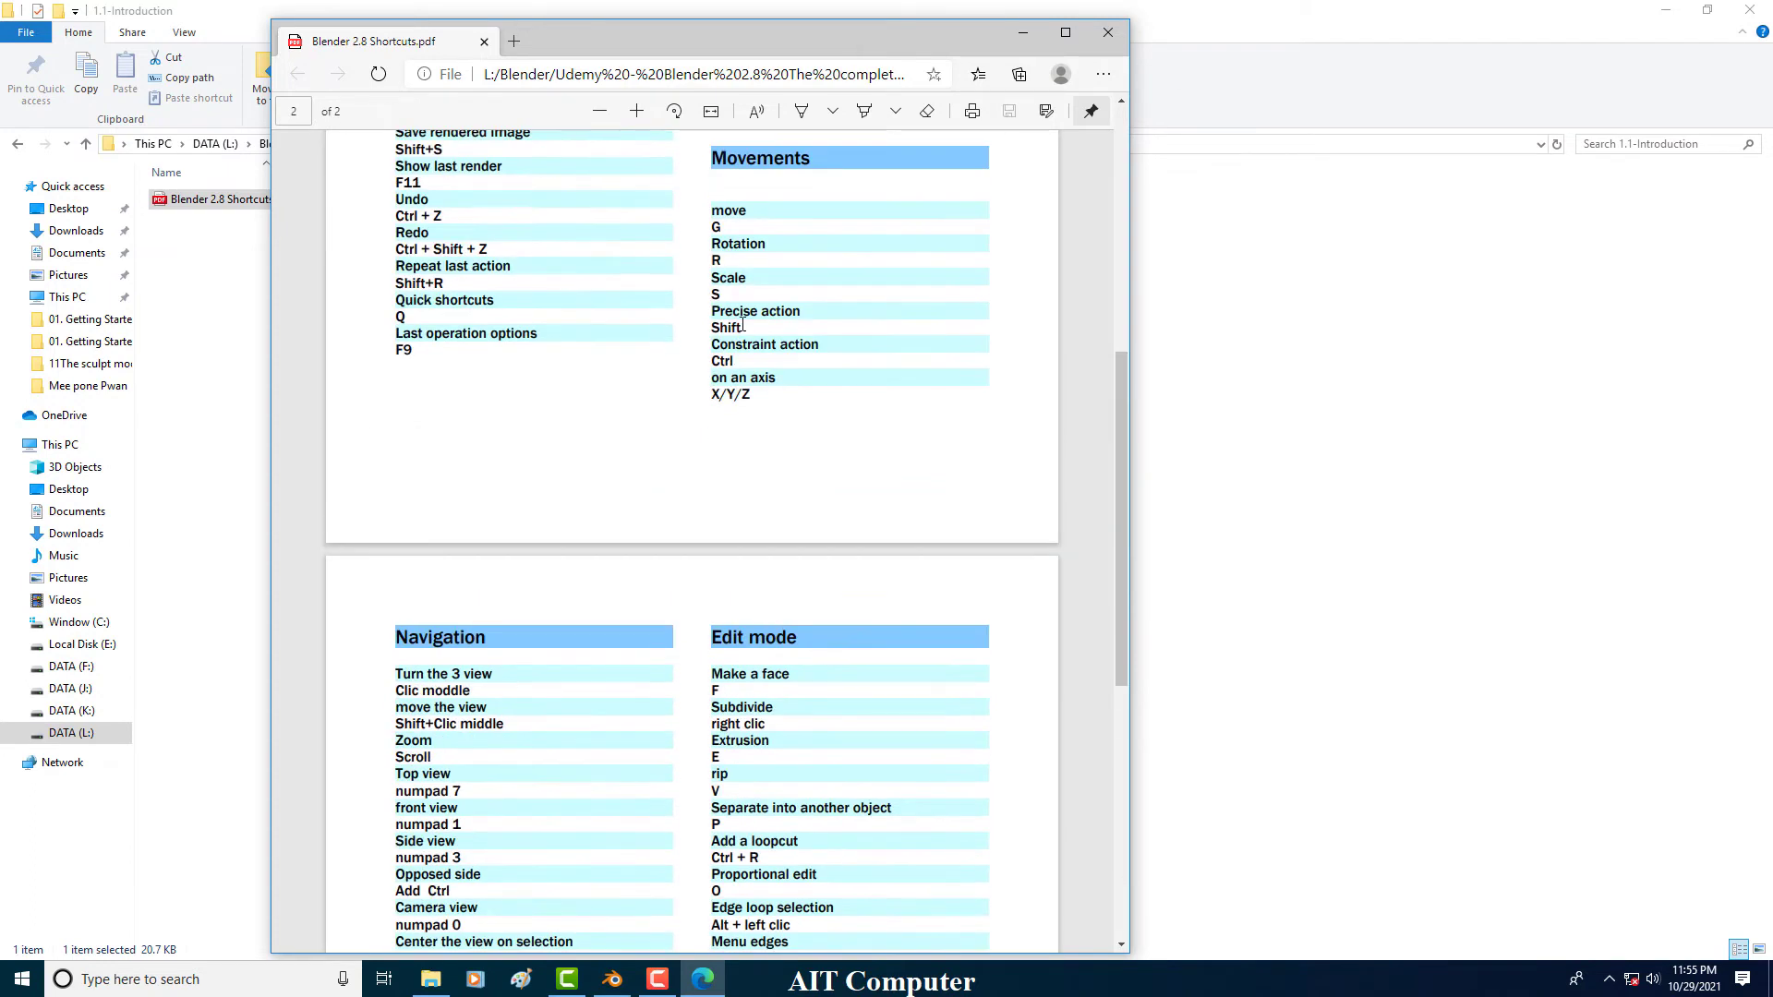
scroll(742, 323, up, 6)
click(1107, 33)
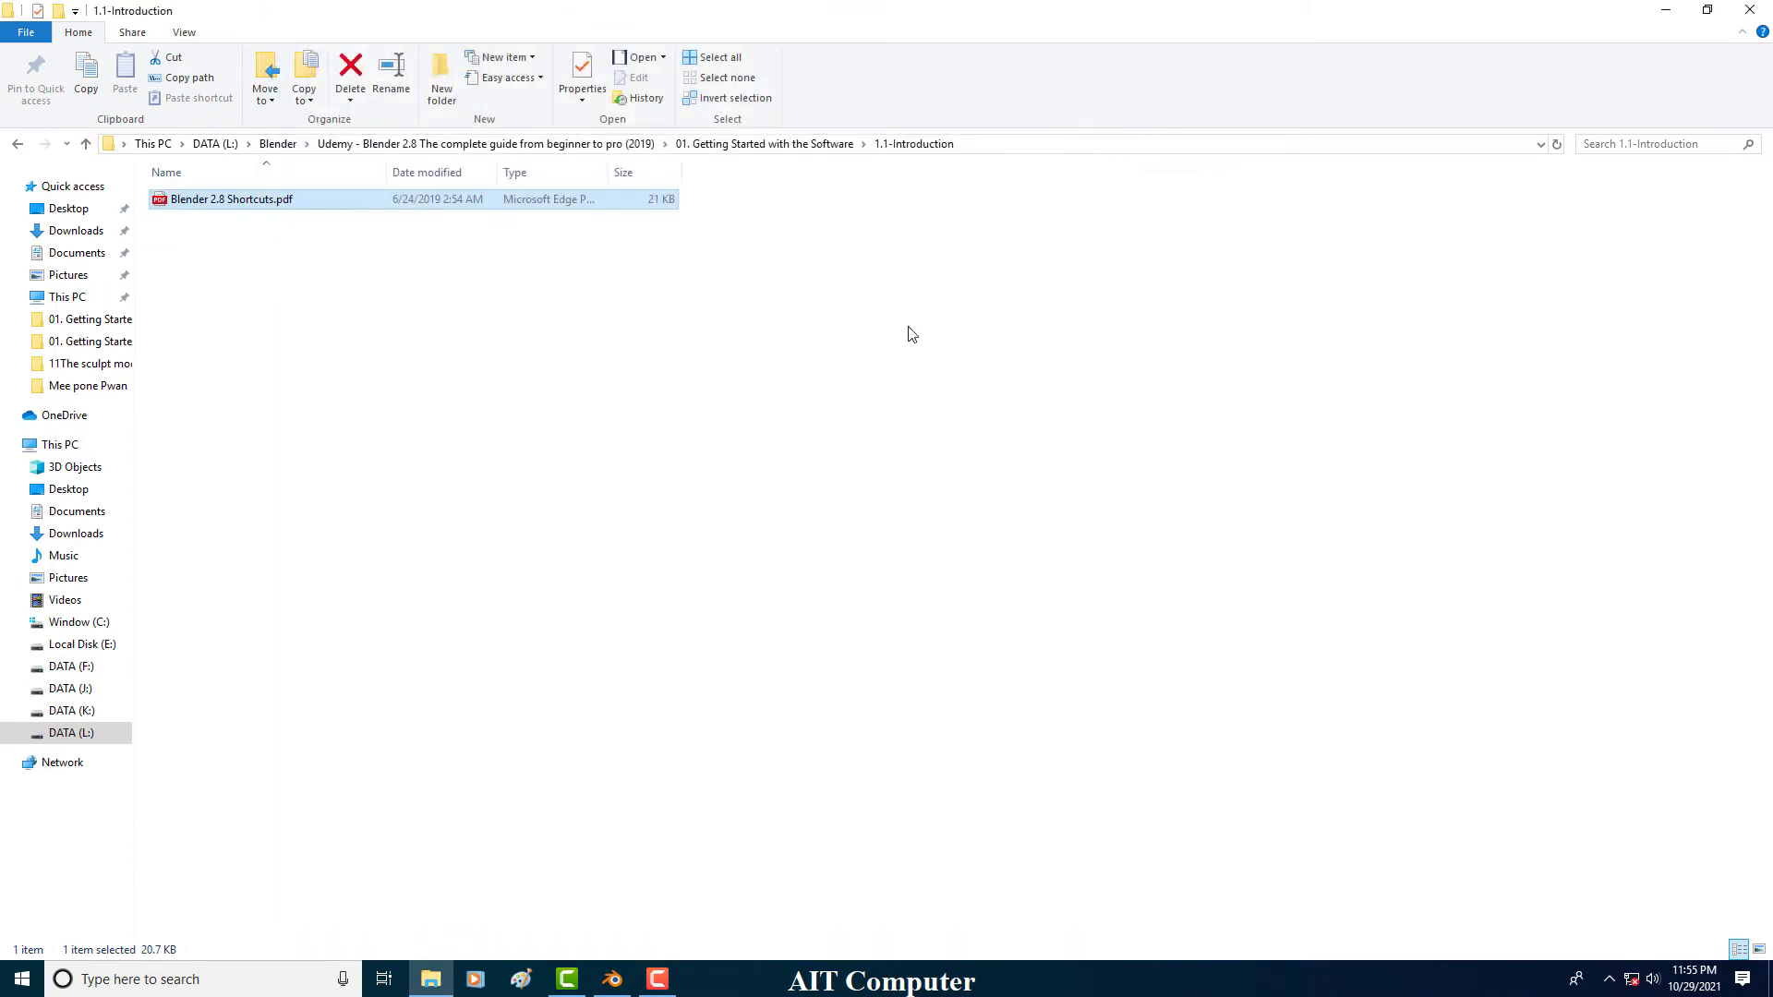
Step: Switch back to Blender and view the scene briefly in wireframe before returning to solid shading
click(613, 979)
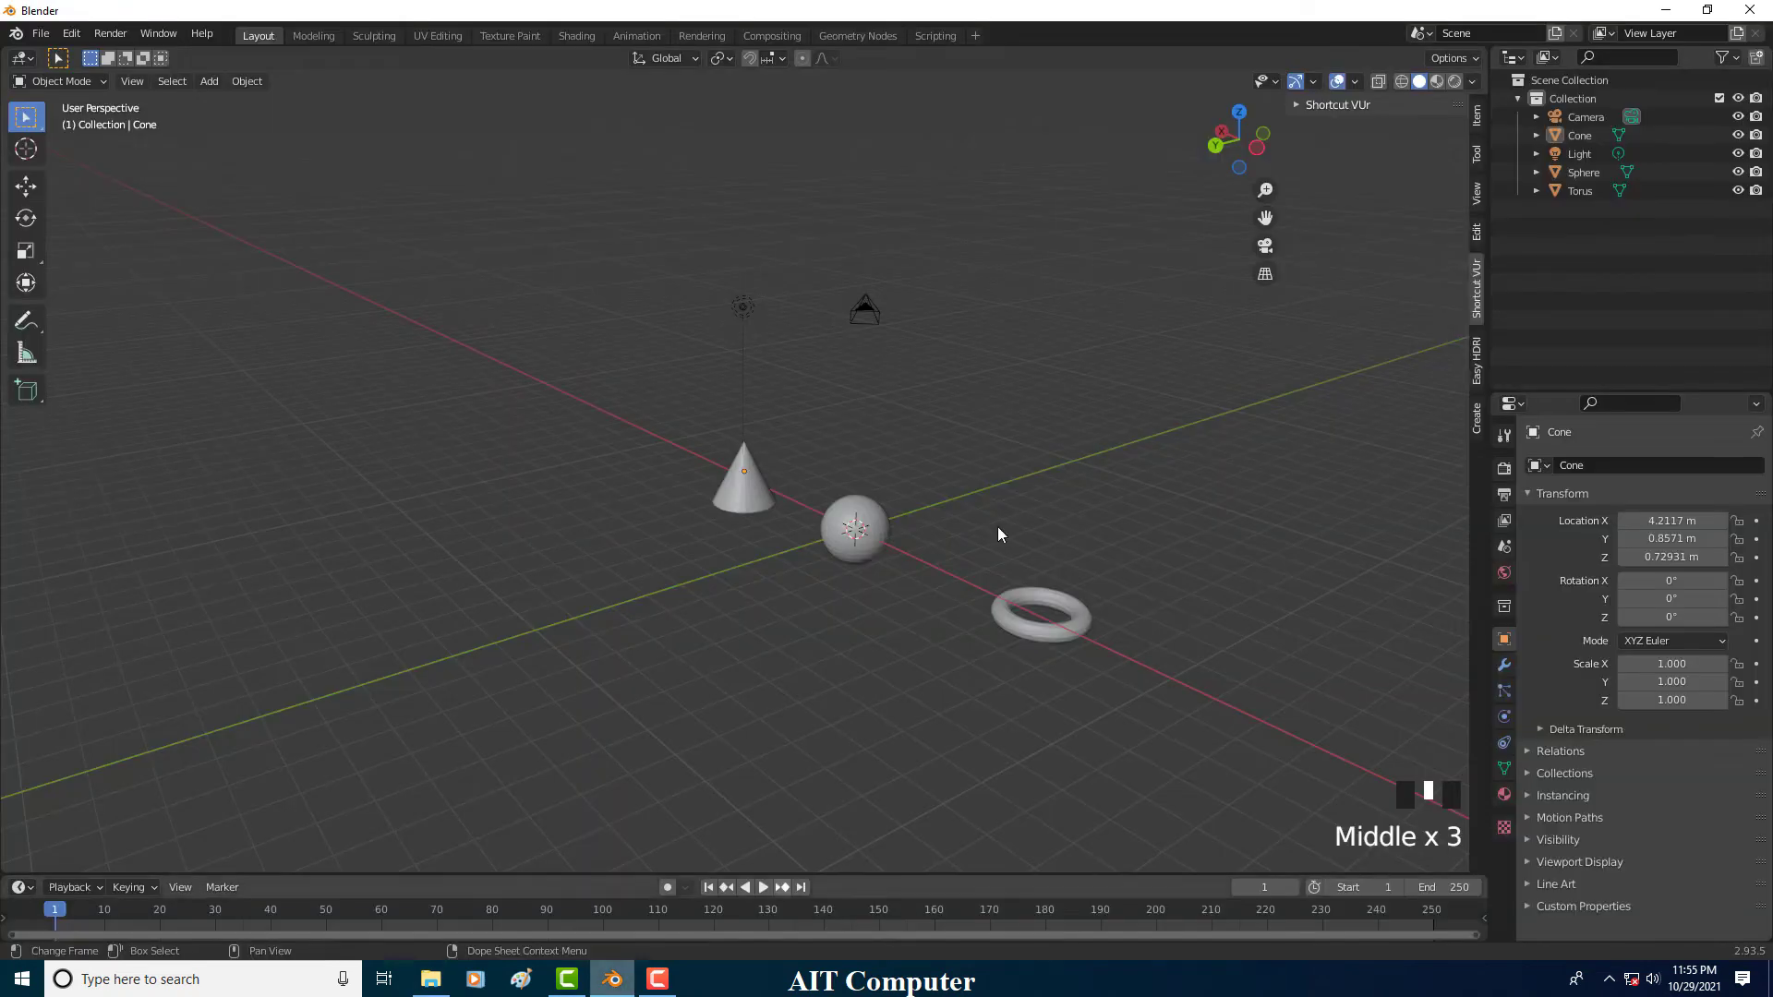
mouse_move(938, 440)
middle_down()
mouse_move(994, 444)
mouse_move(915, 447)
mouse_move(938, 449)
middle_up()
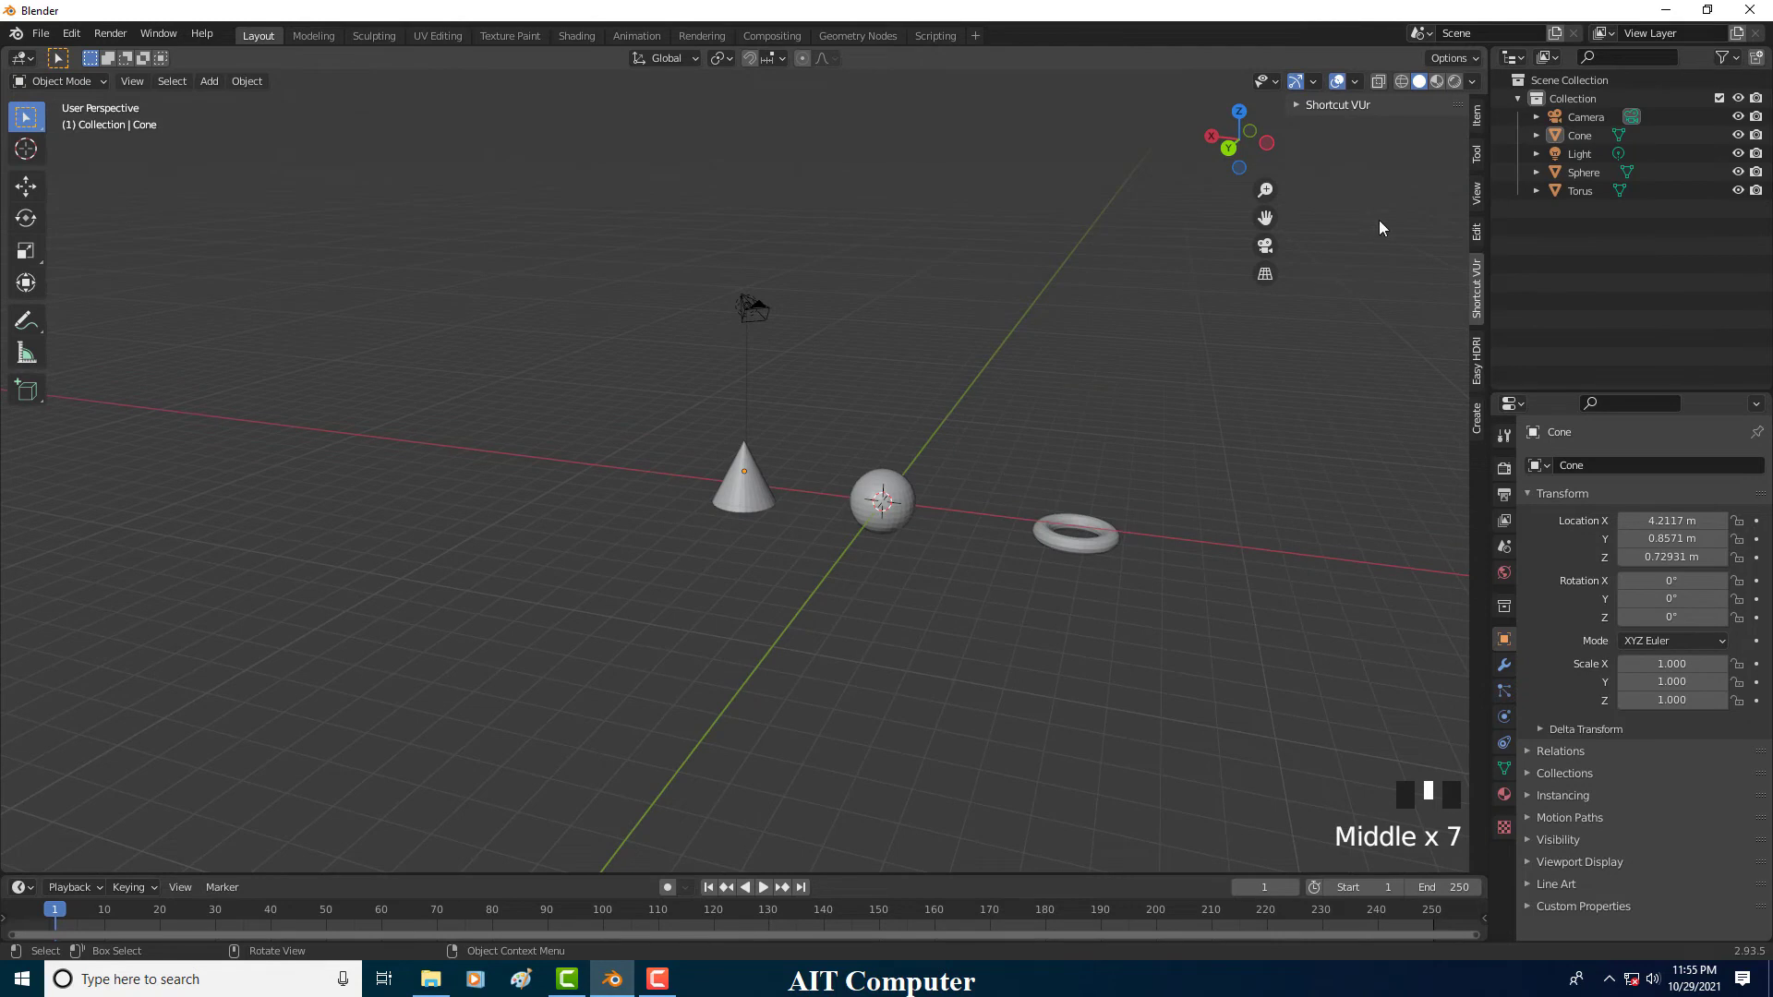
click(1400, 82)
click(1419, 82)
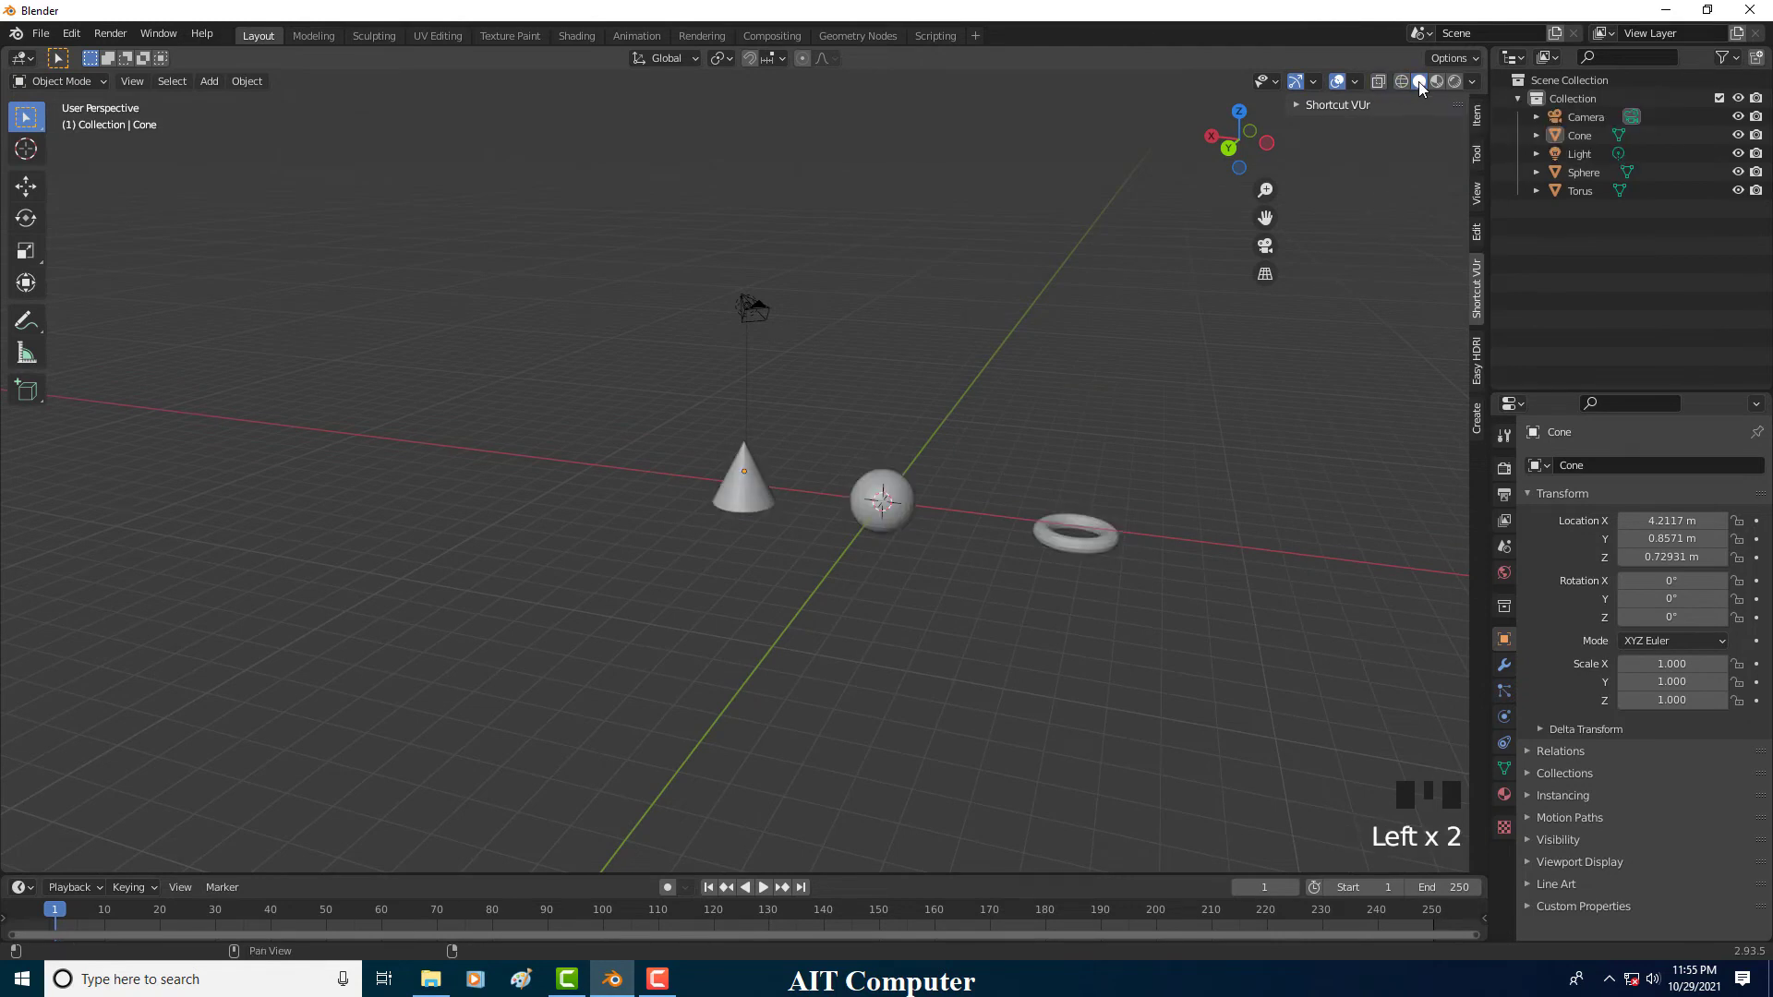
Step: Select the sphere, torus and cone in turn to look at each in solid shading, ending on the torus
middle_drag(734, 416, 787, 529)
click(787, 528)
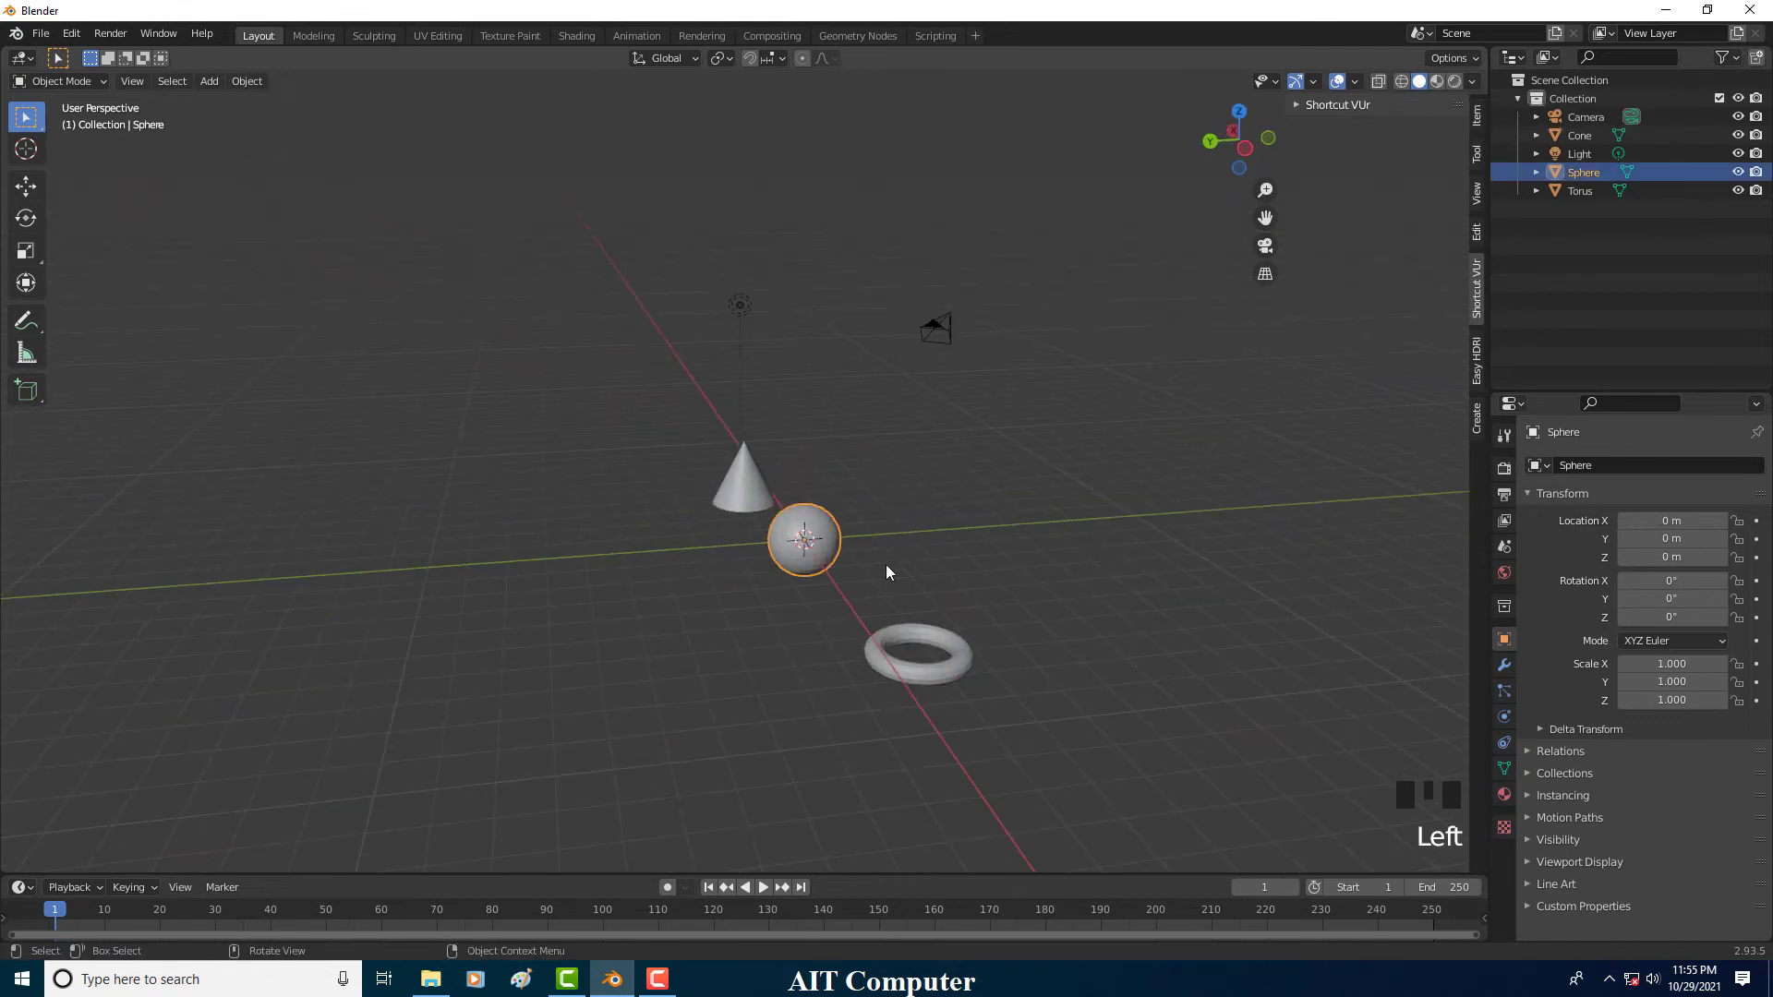
click(921, 677)
double_click(735, 473)
click(791, 554)
click(905, 661)
click(836, 551)
click(735, 485)
click(796, 559)
click(903, 654)
middle_drag(903, 654, 951, 647)
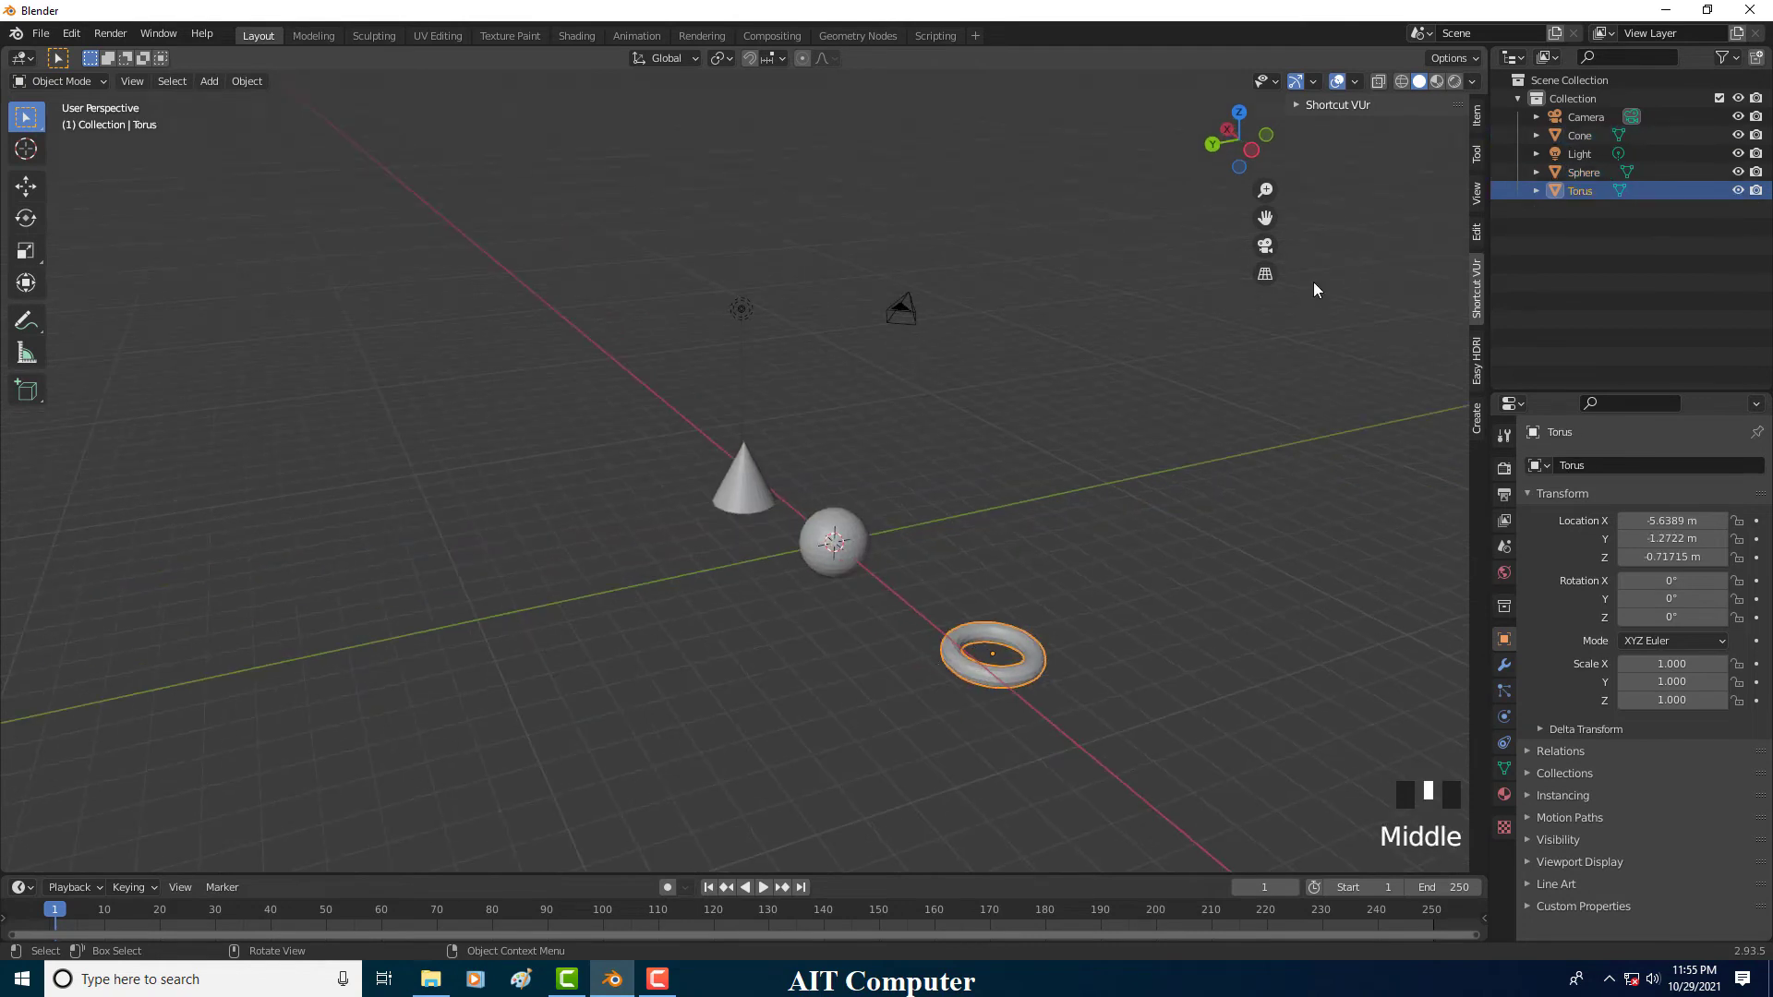
Step: Show the scene in wireframe shading, select the sphere and examine the mesh lines of the objects up close
click(1403, 82)
scroll(906, 429, up, 3)
scroll(906, 431, up, 3)
middle_drag(907, 439, 972, 484)
scroll(1088, 490, up, 3)
scroll(972, 485, down, 1)
click(1055, 675)
click(836, 523)
click(1133, 658)
scroll(1123, 652, down, 2)
middle_drag(1064, 644, 930, 540)
scroll(931, 545, up, 3)
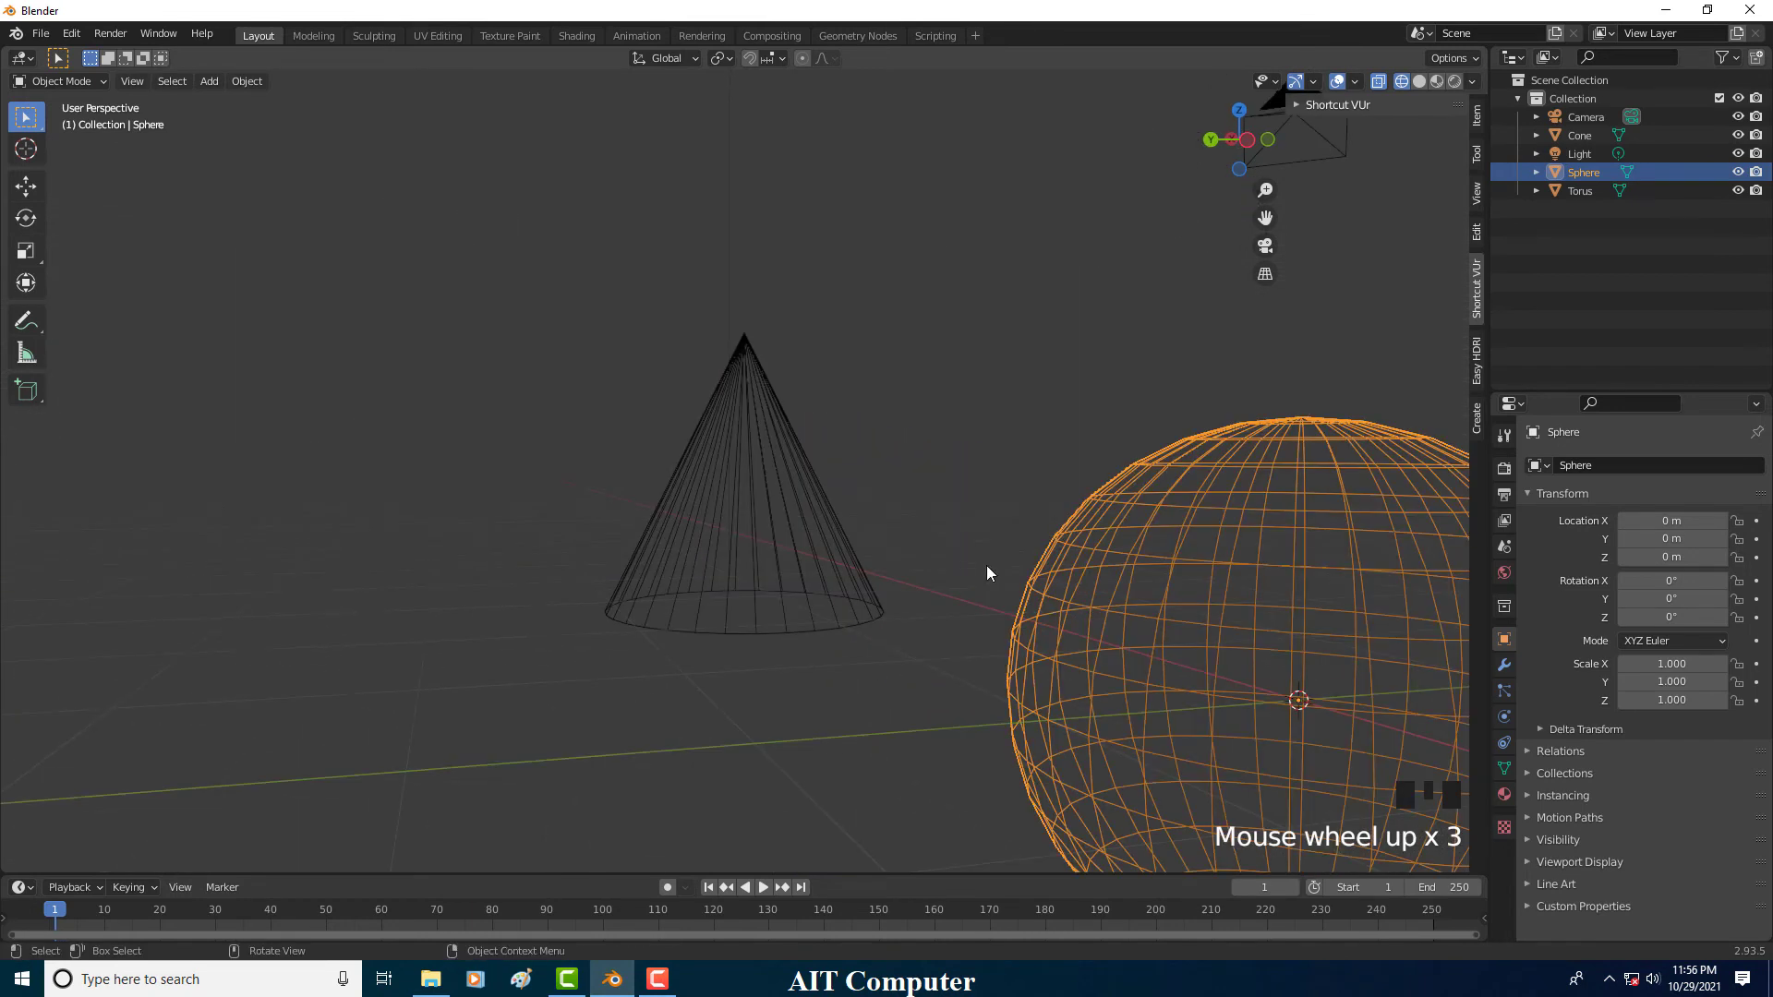
scroll(1078, 576, down, 1)
middle_drag(1079, 577, 1188, 611)
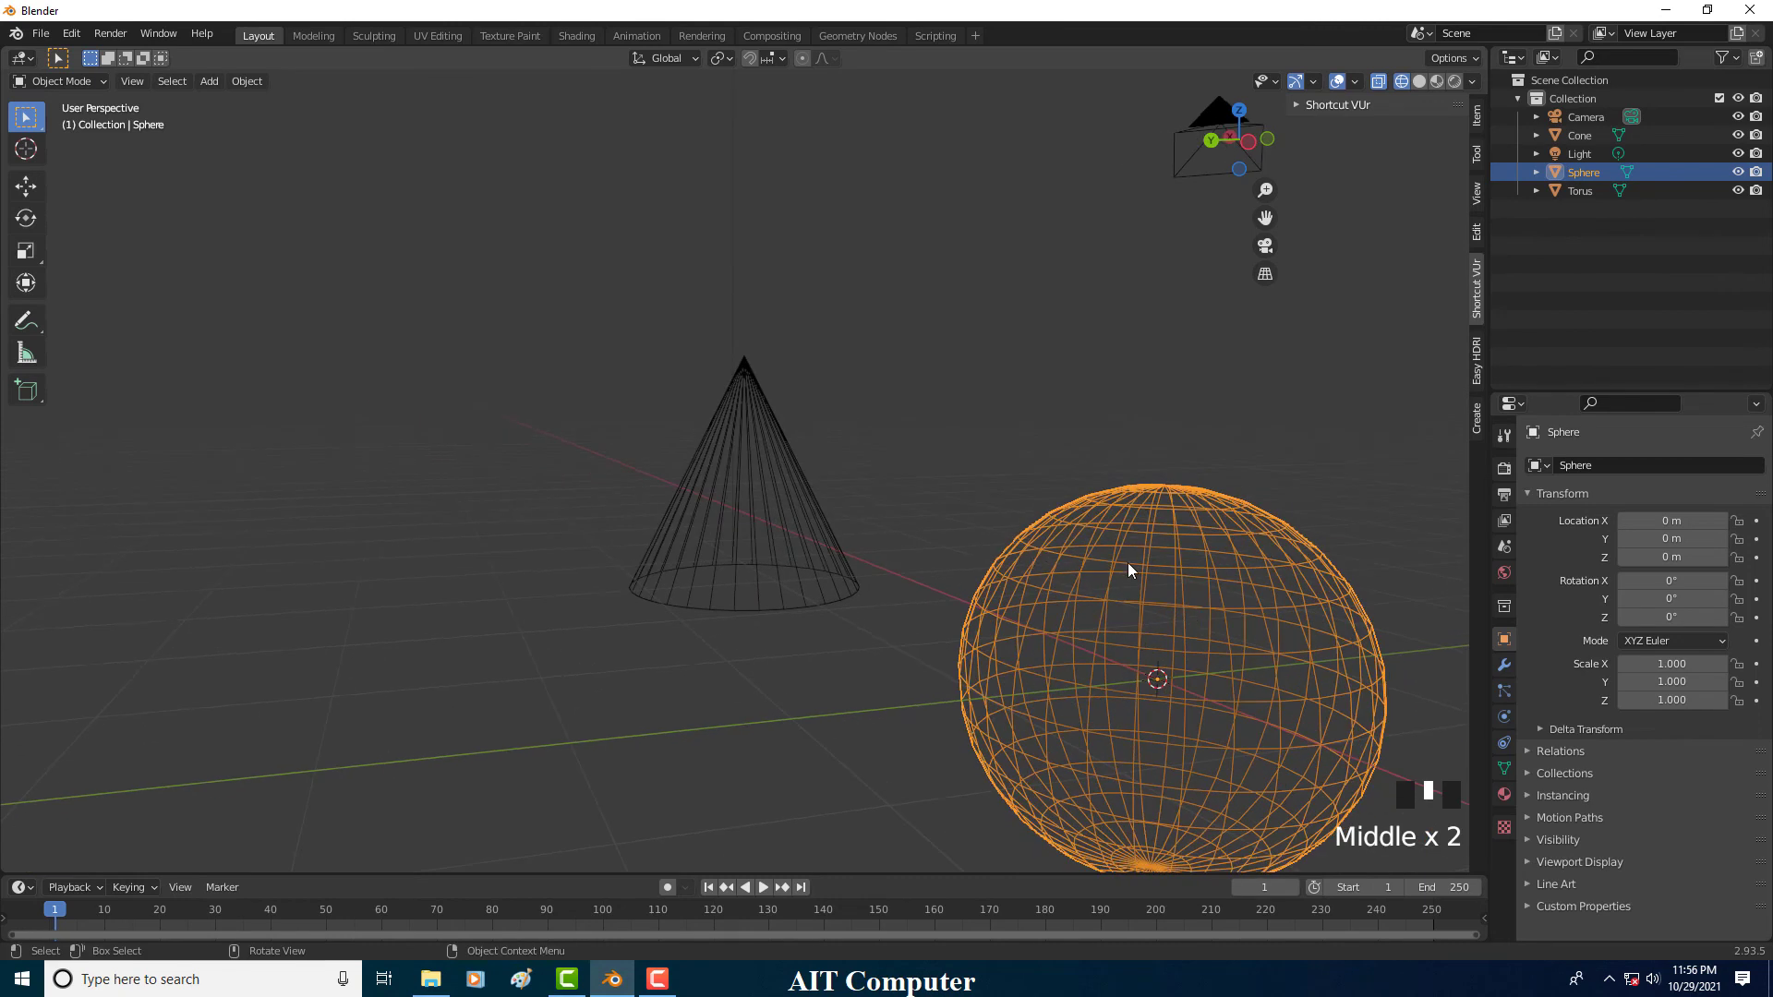
scroll(1129, 564, down, 2)
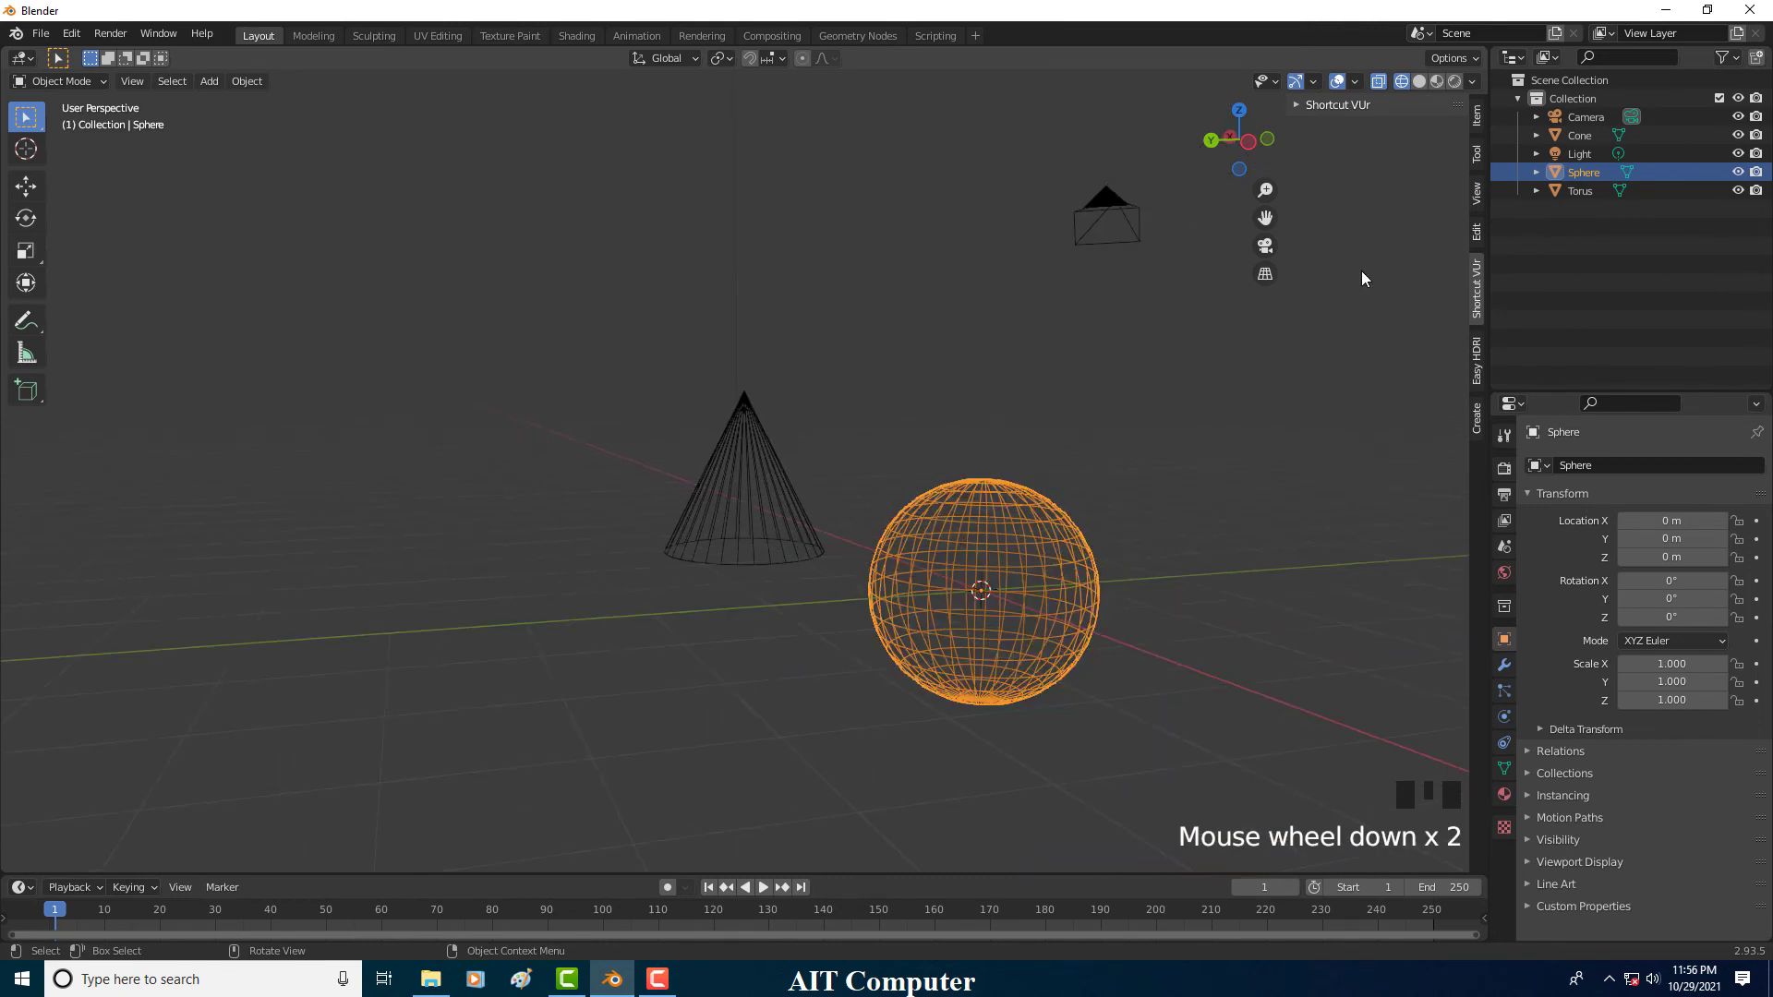
Step: Set the viewport shading to Material Preview and keep the sphere selected
click(1438, 81)
scroll(897, 595, down, 2)
middle_drag(898, 595, 944, 604)
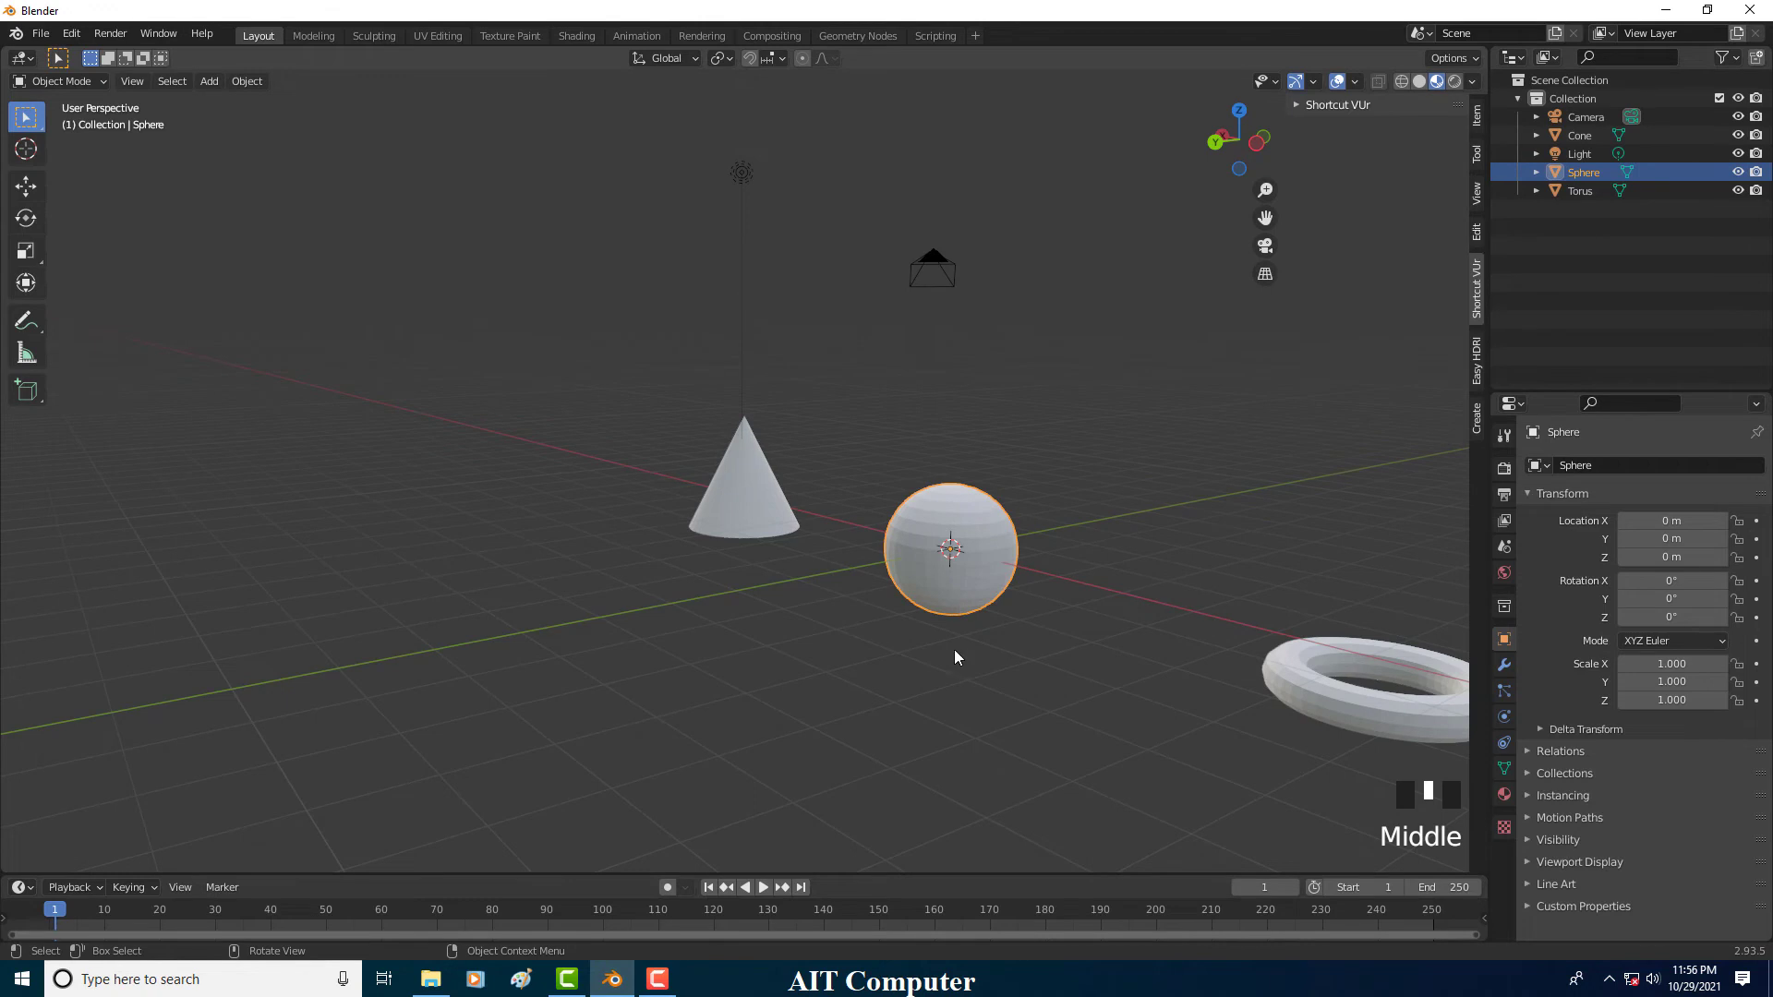
double_click(955, 591)
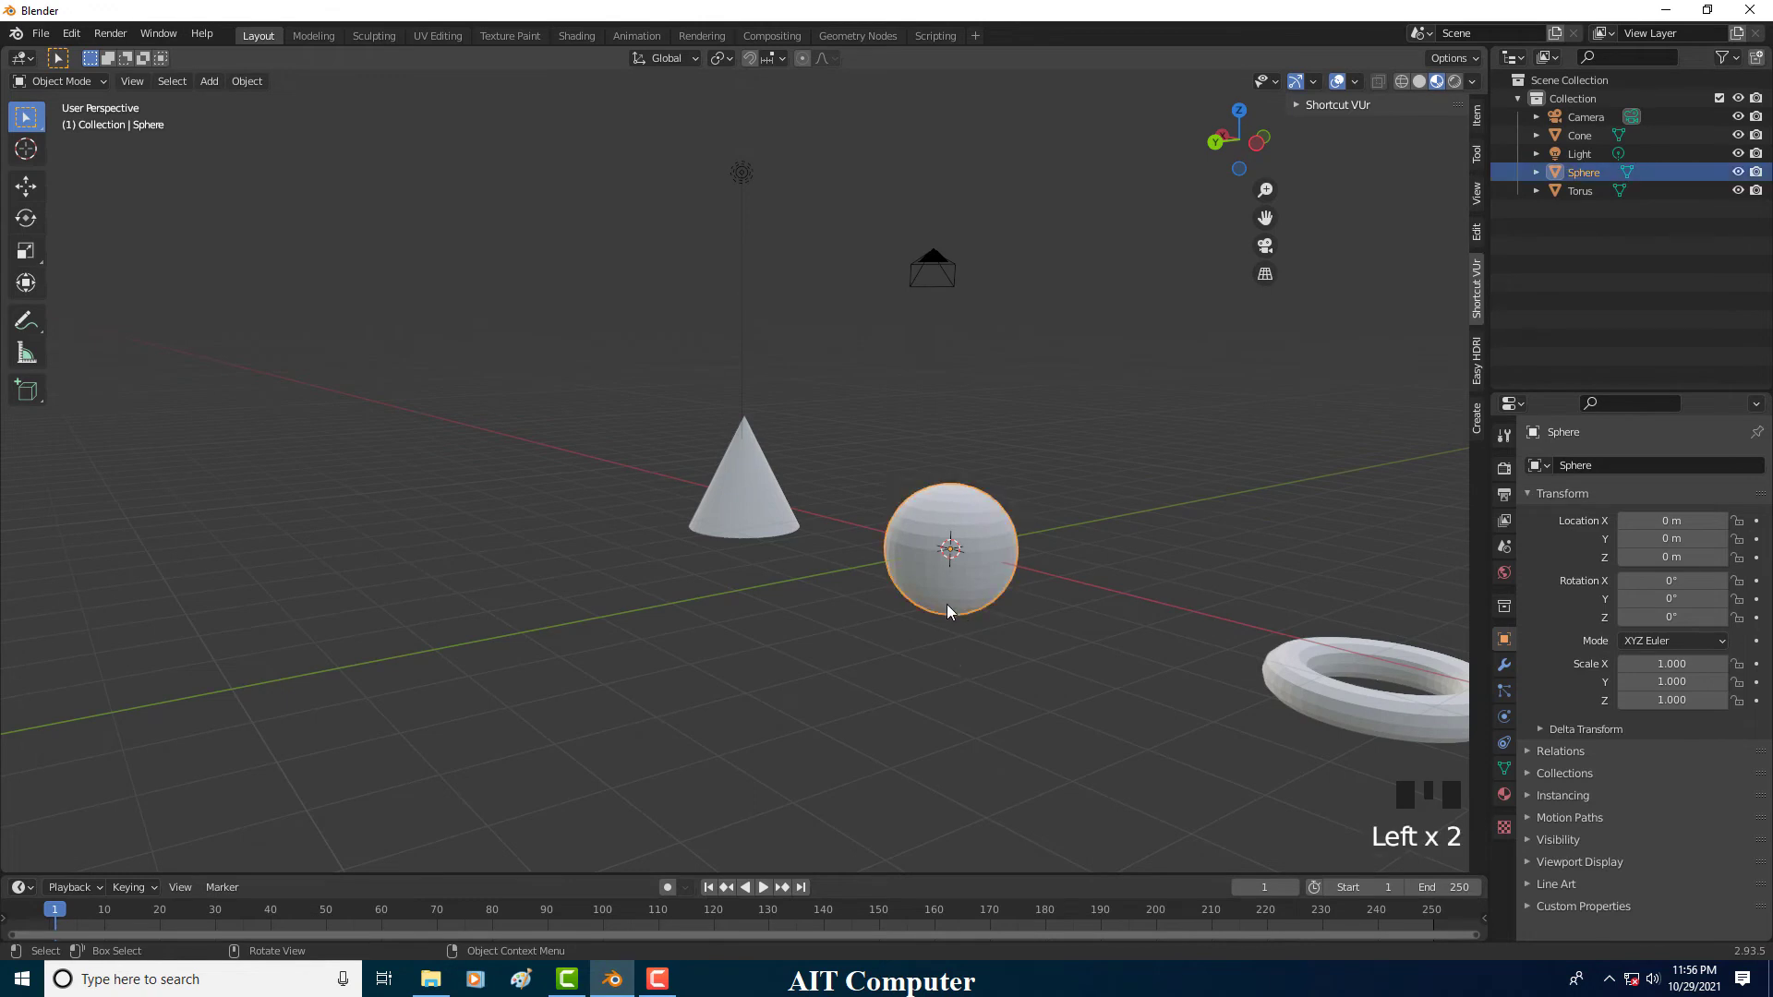
click(942, 635)
click(953, 609)
click(949, 619)
click(965, 584)
Step: Create a new material on the sphere and set its base color to red
click(1505, 799)
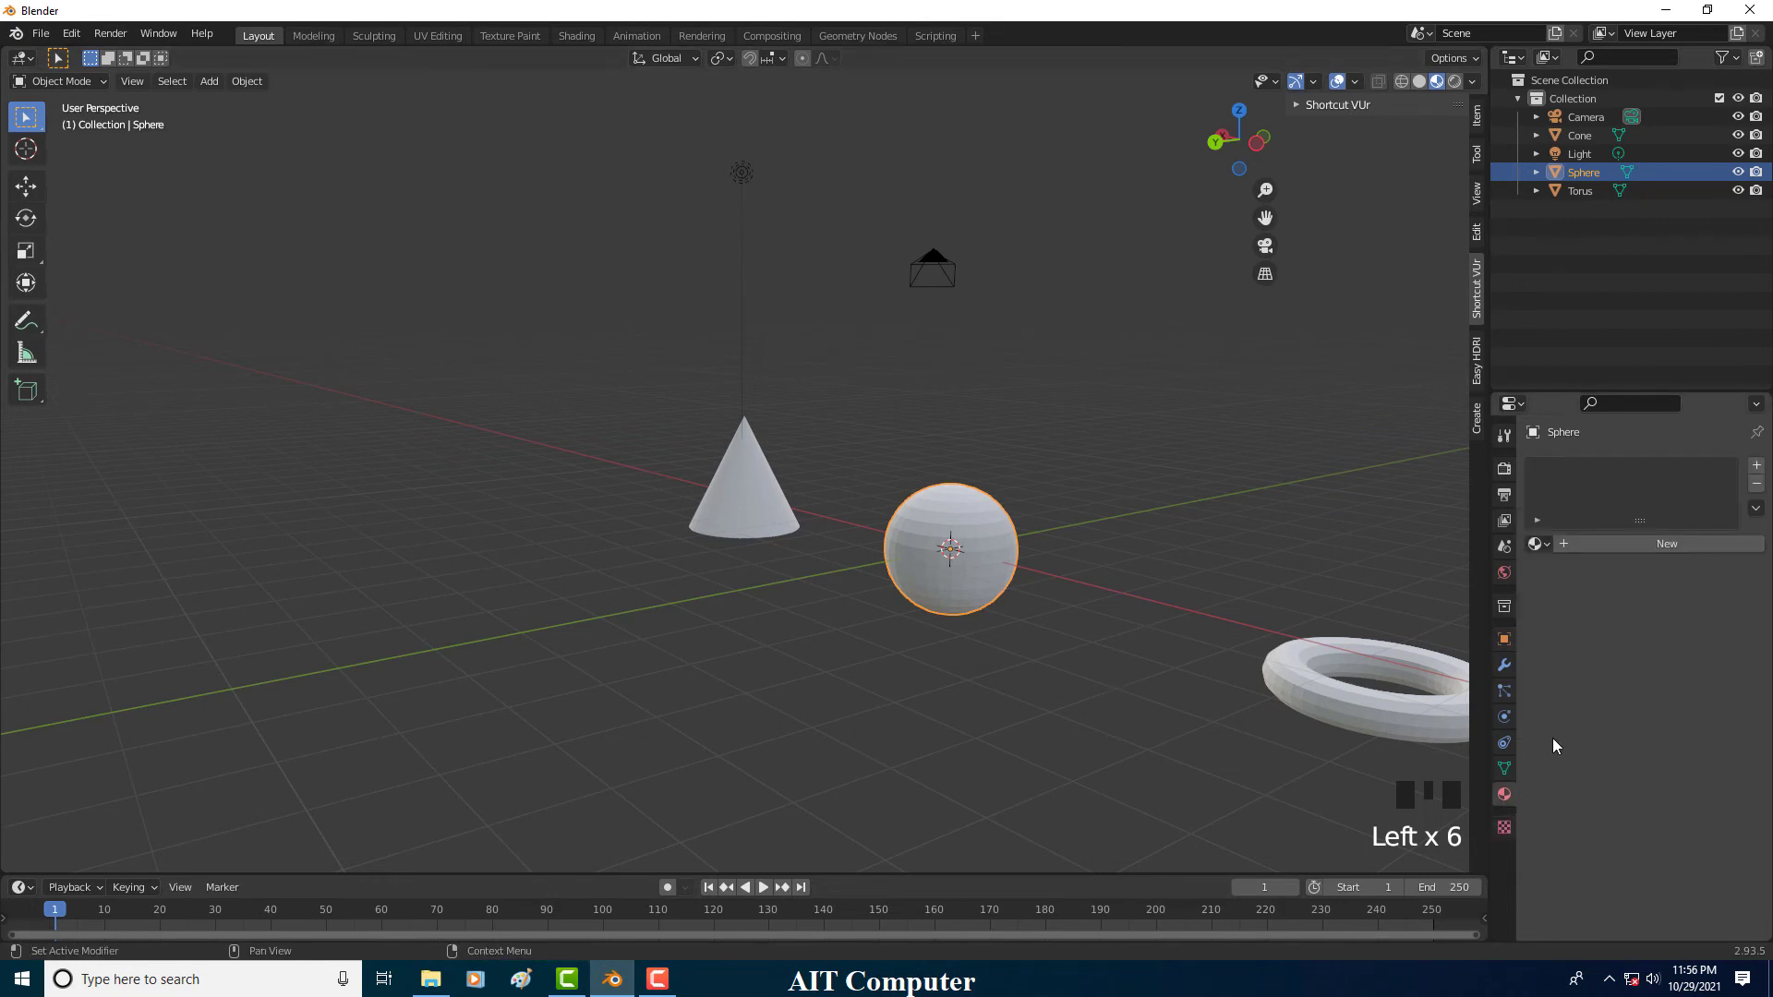
click(1629, 550)
click(1664, 733)
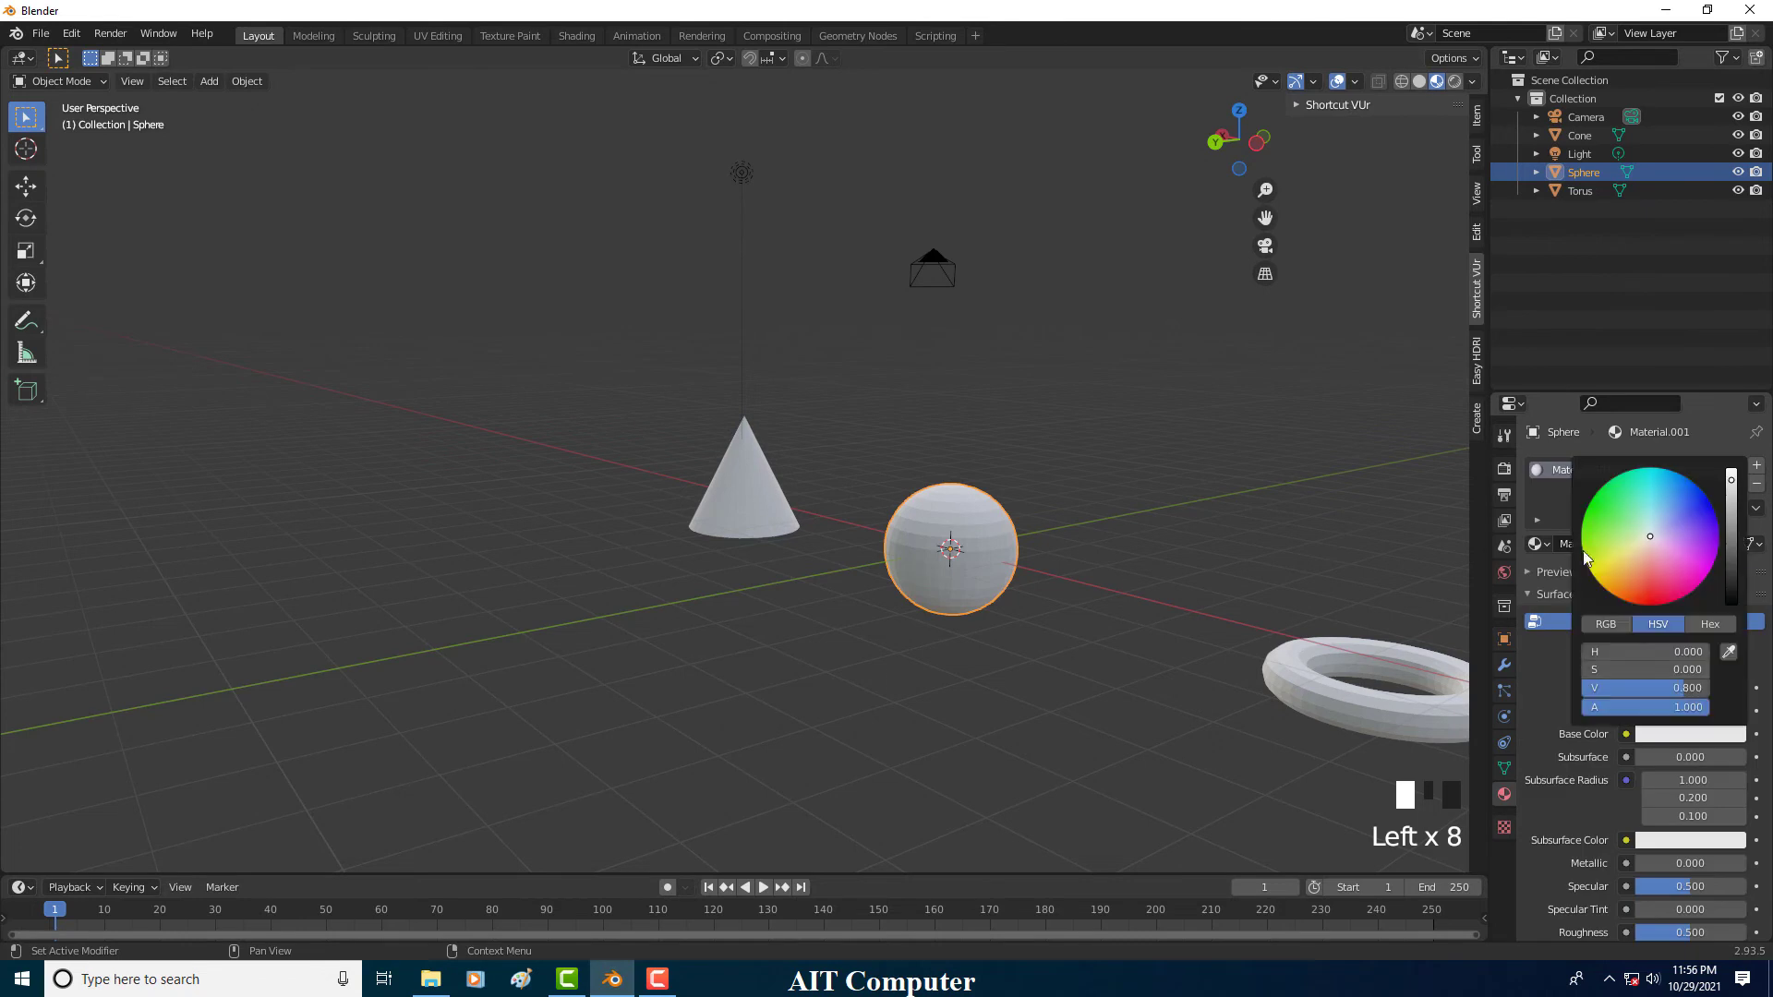
click(1713, 550)
click(1111, 626)
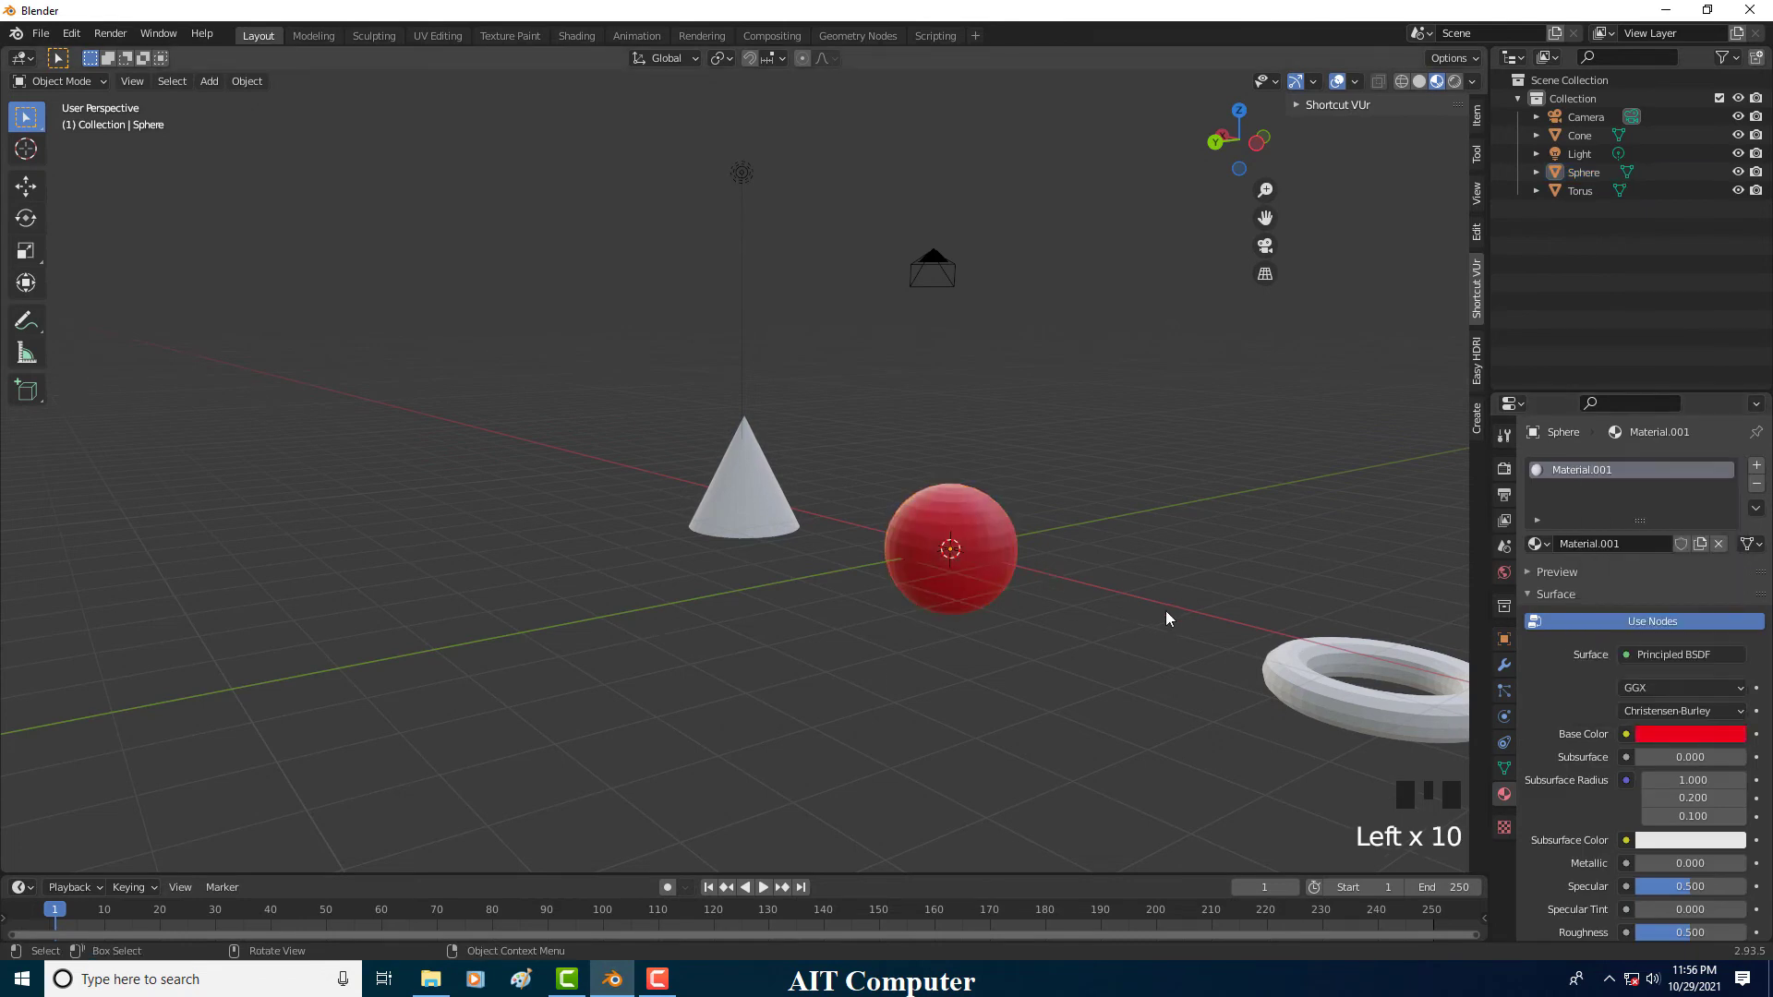
Step: Create a new material on the torus and set its base color to green
click(1372, 696)
click(1628, 545)
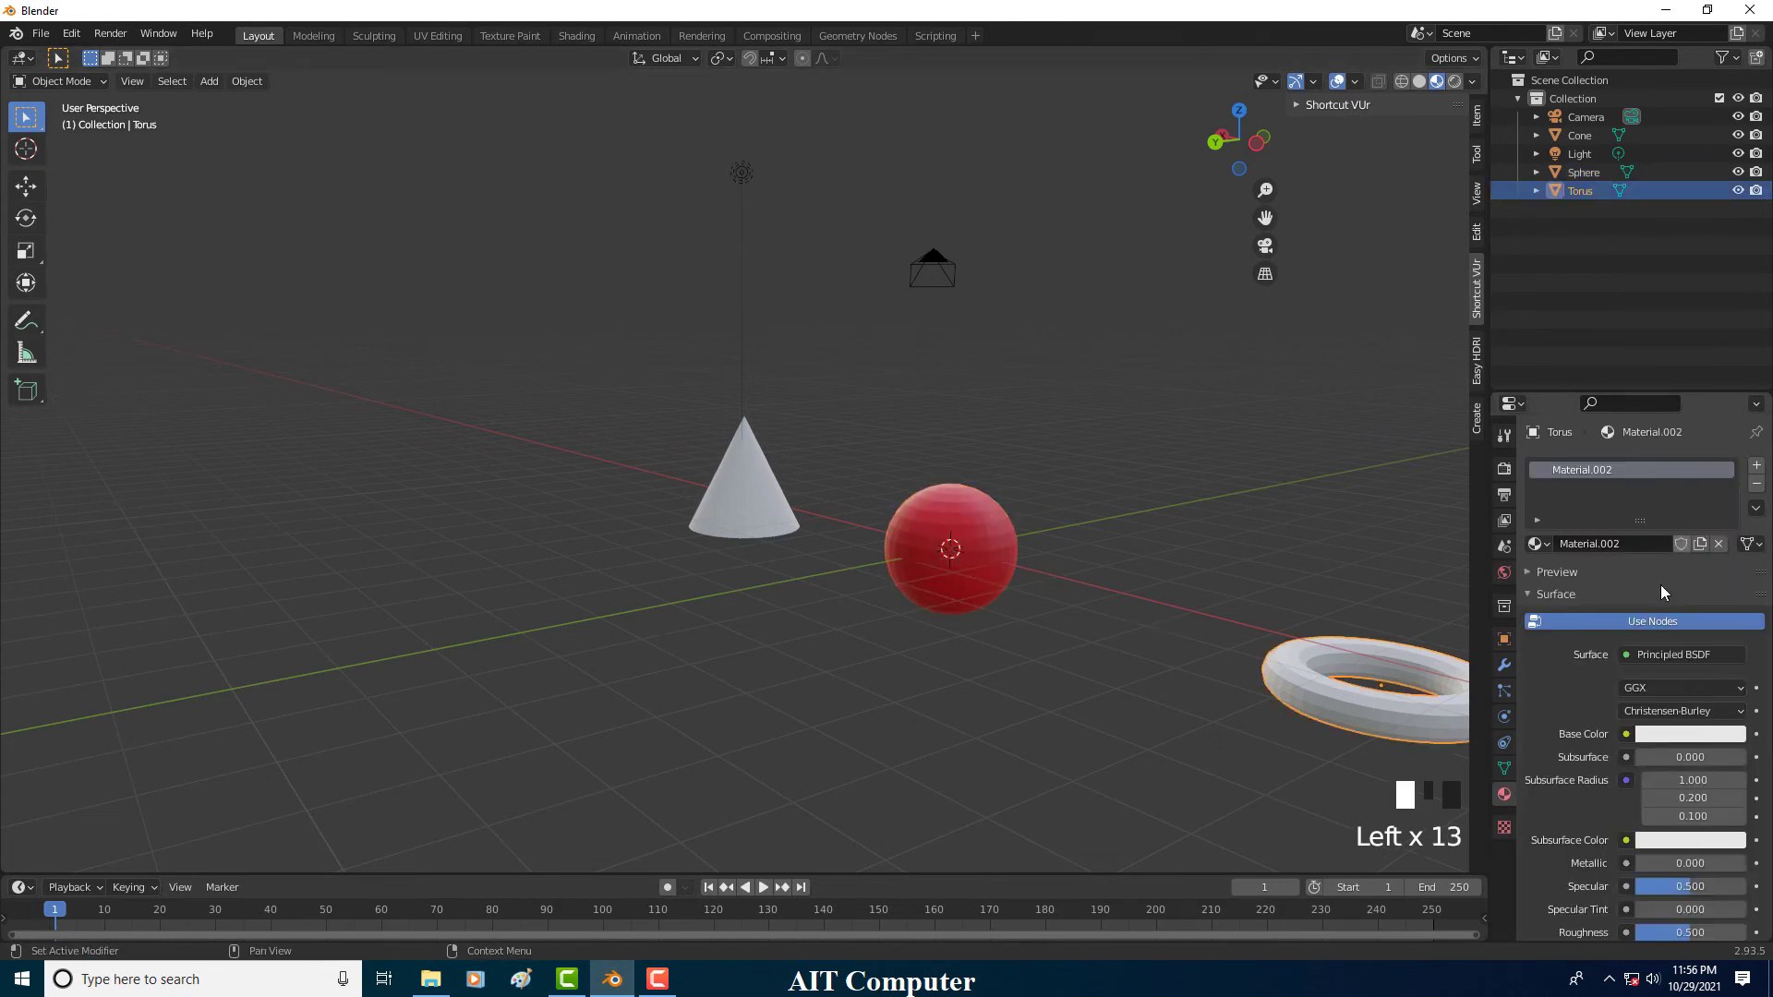
click(1686, 735)
click(1618, 482)
click(1188, 772)
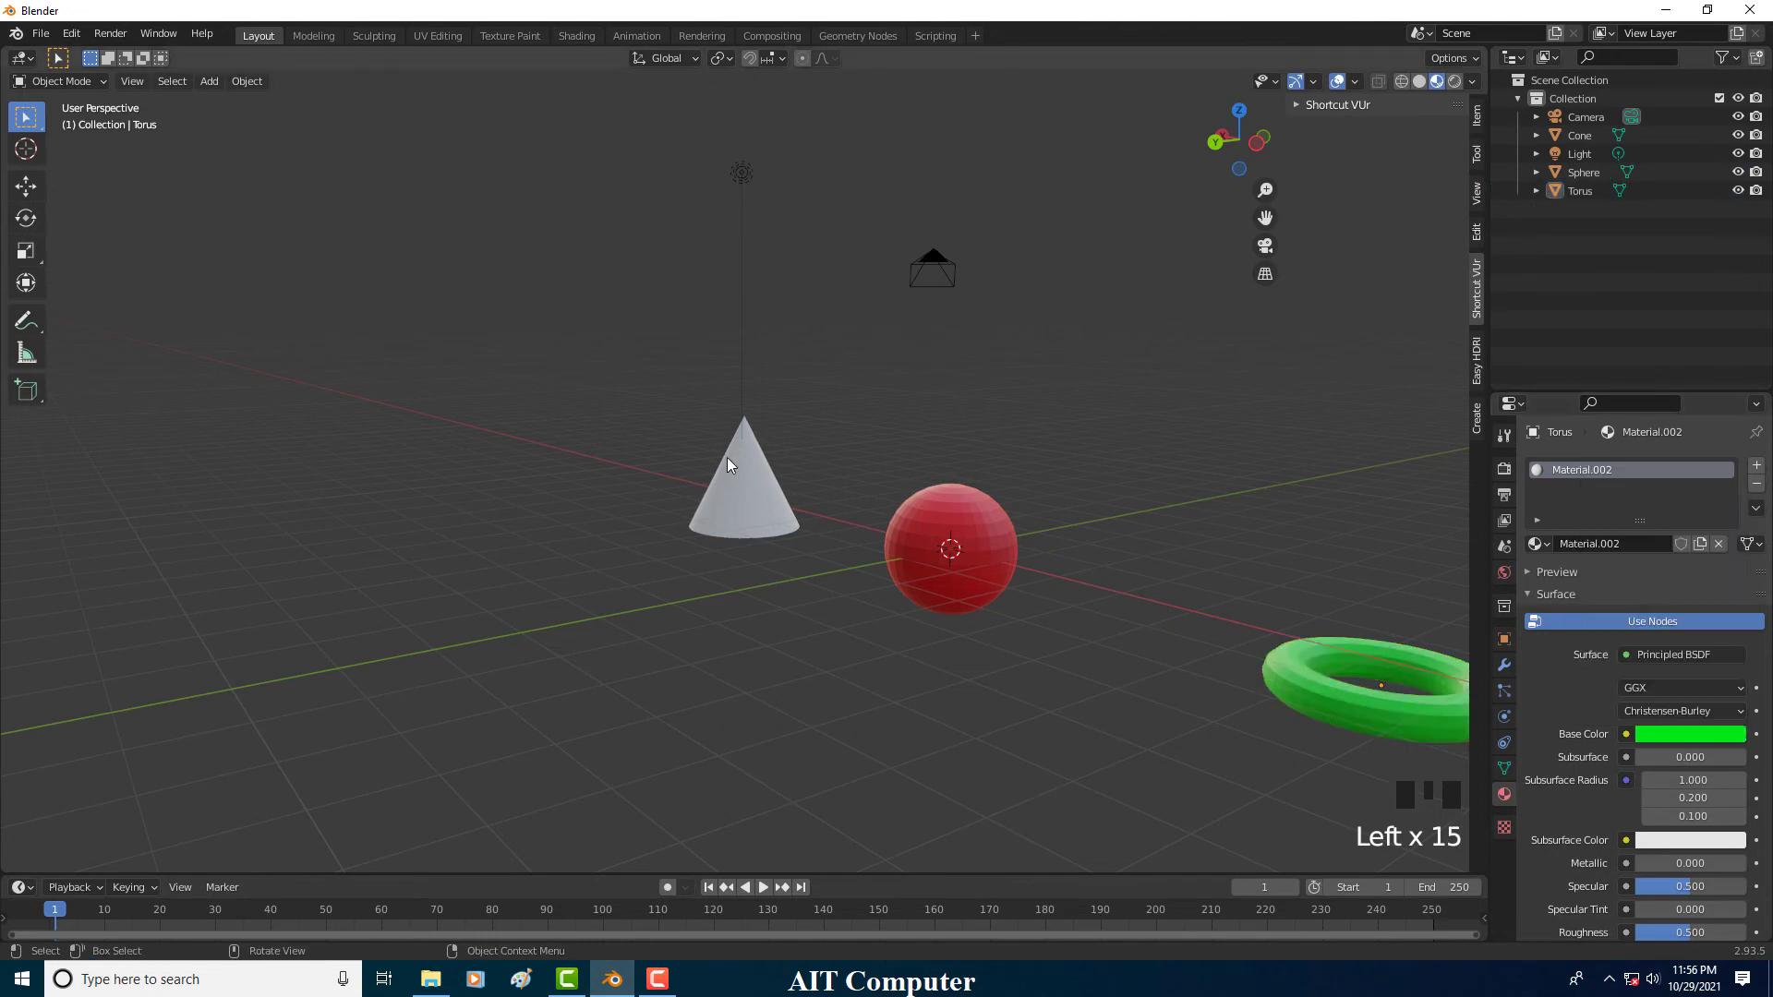
Step: Create a new material on the cone and set its base color to orange-yellow, about hue 0.087 and saturation 1.000
click(724, 463)
click(1656, 544)
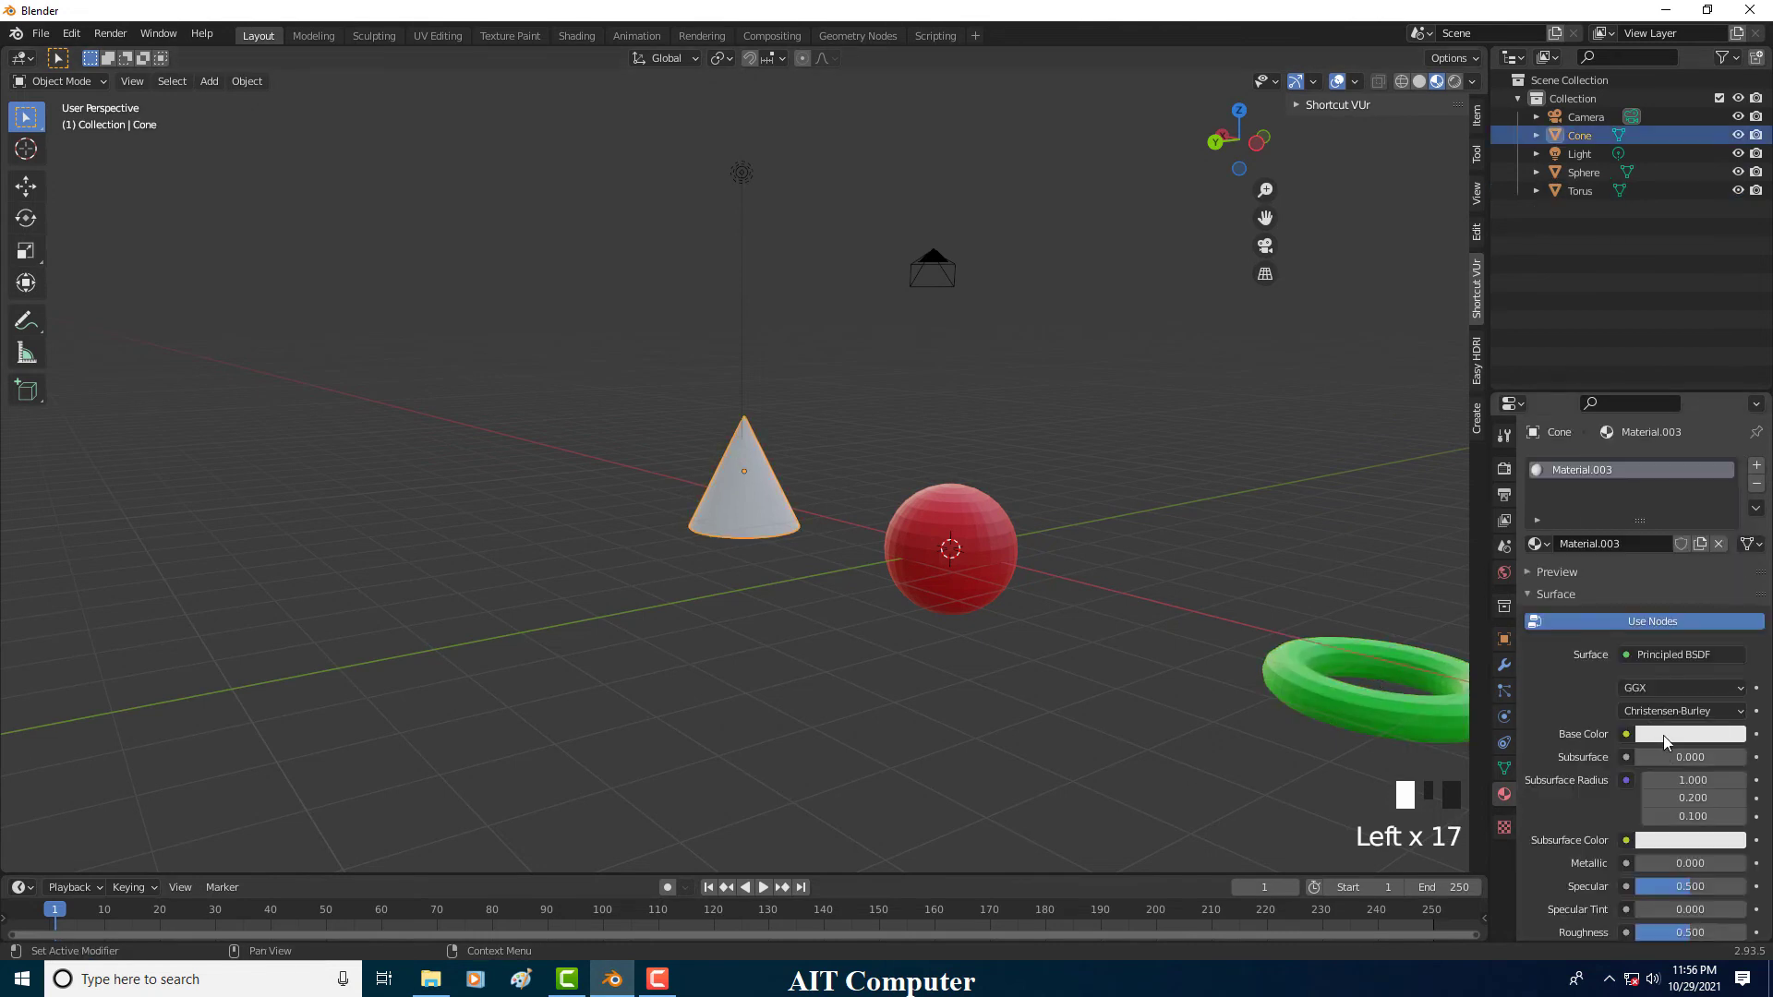
click(1667, 734)
click(1605, 583)
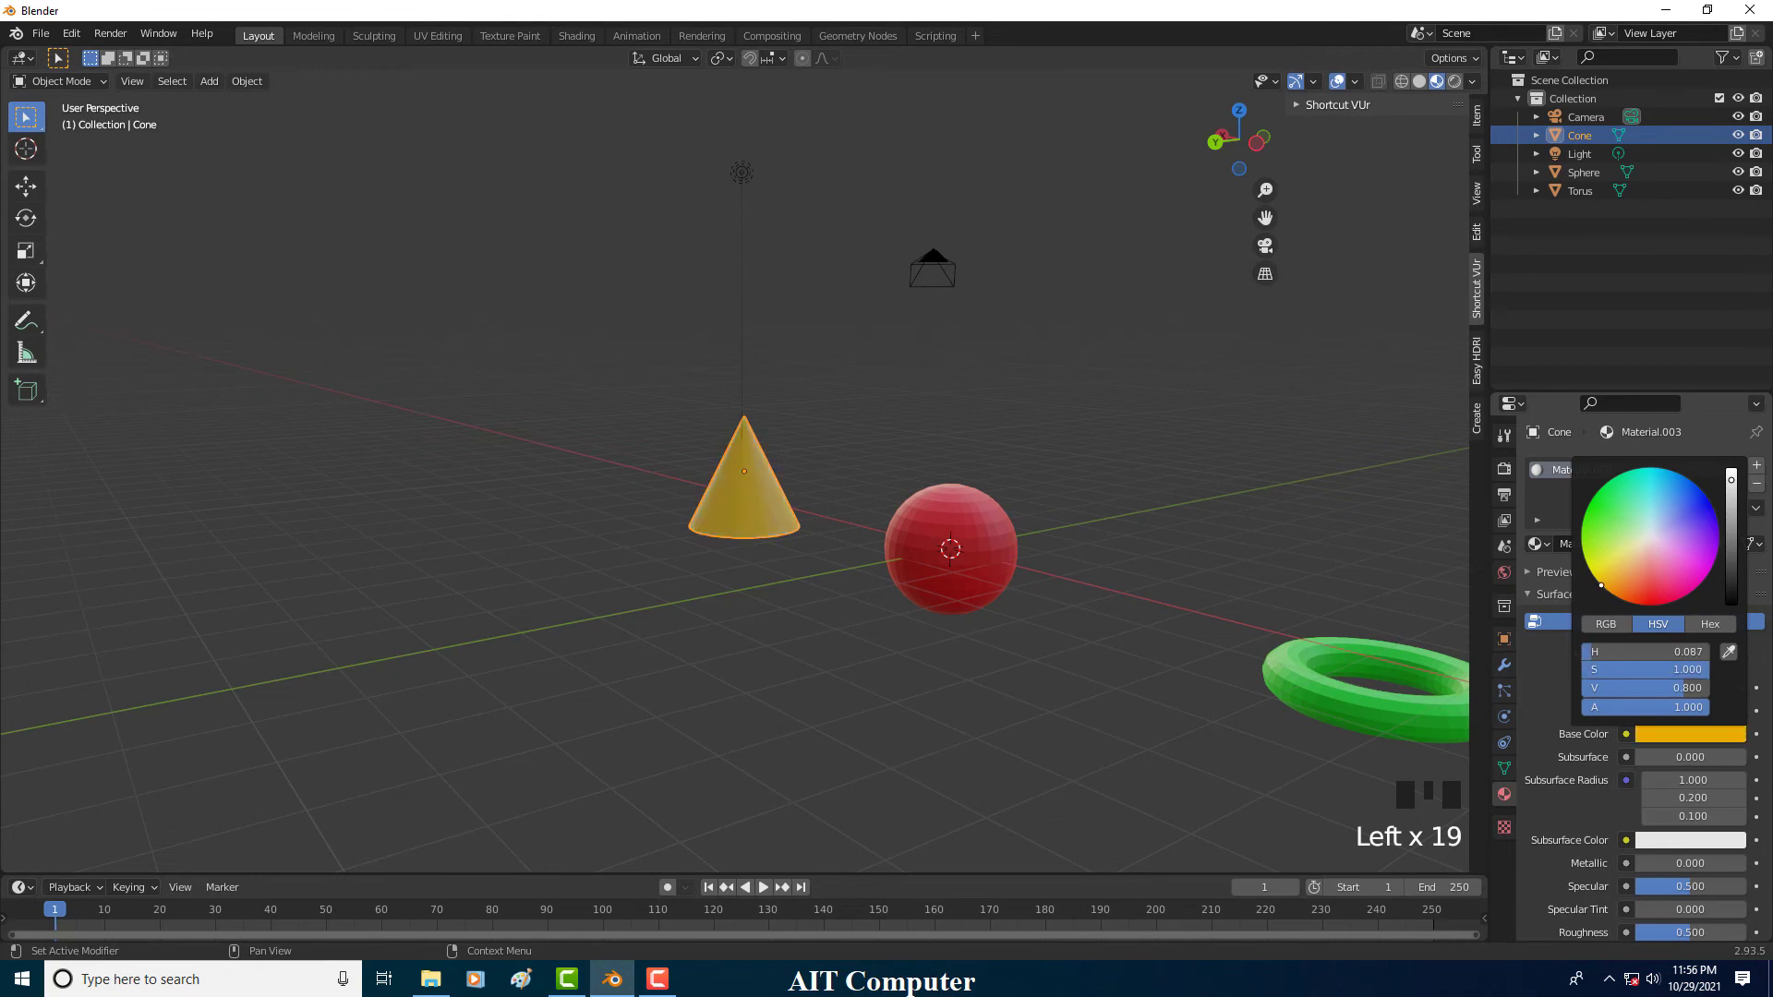
click(1051, 572)
scroll(1175, 603, down, 2)
middle_drag(1176, 608, 1136, 591)
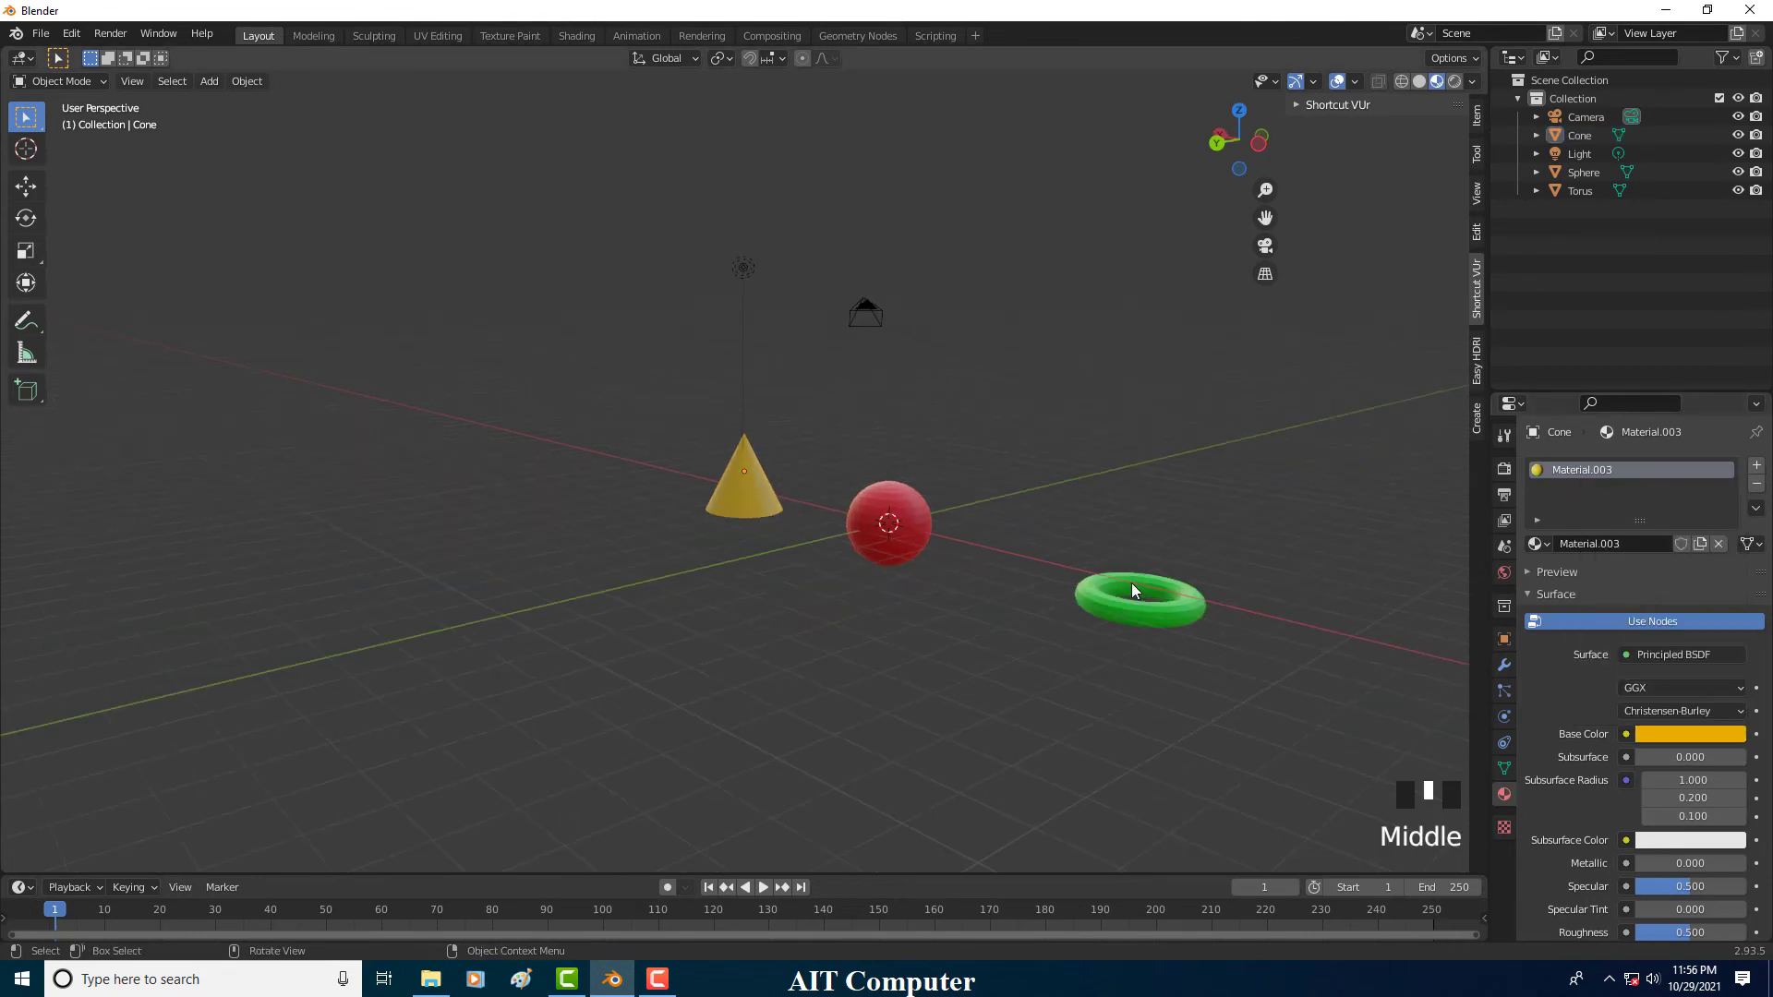
Step: Compare the scene in solid and wireframe shading, ending back in Material Preview
click(1420, 81)
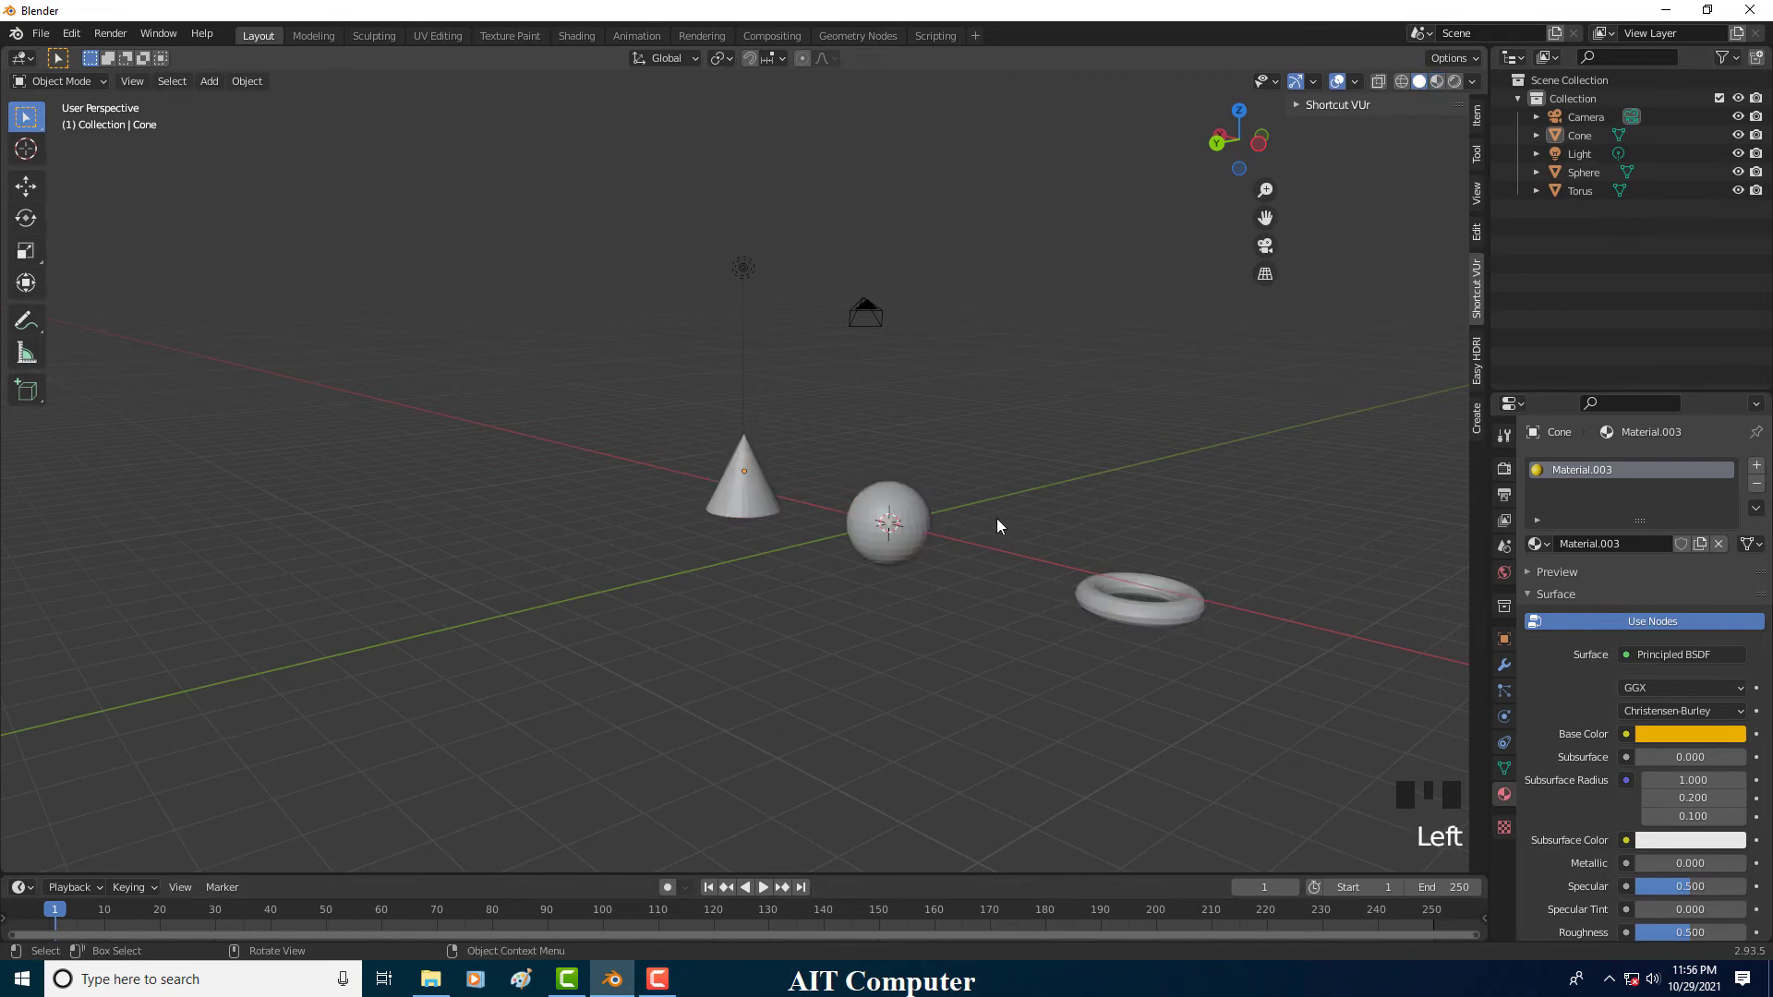
middle_drag(997, 528, 949, 527)
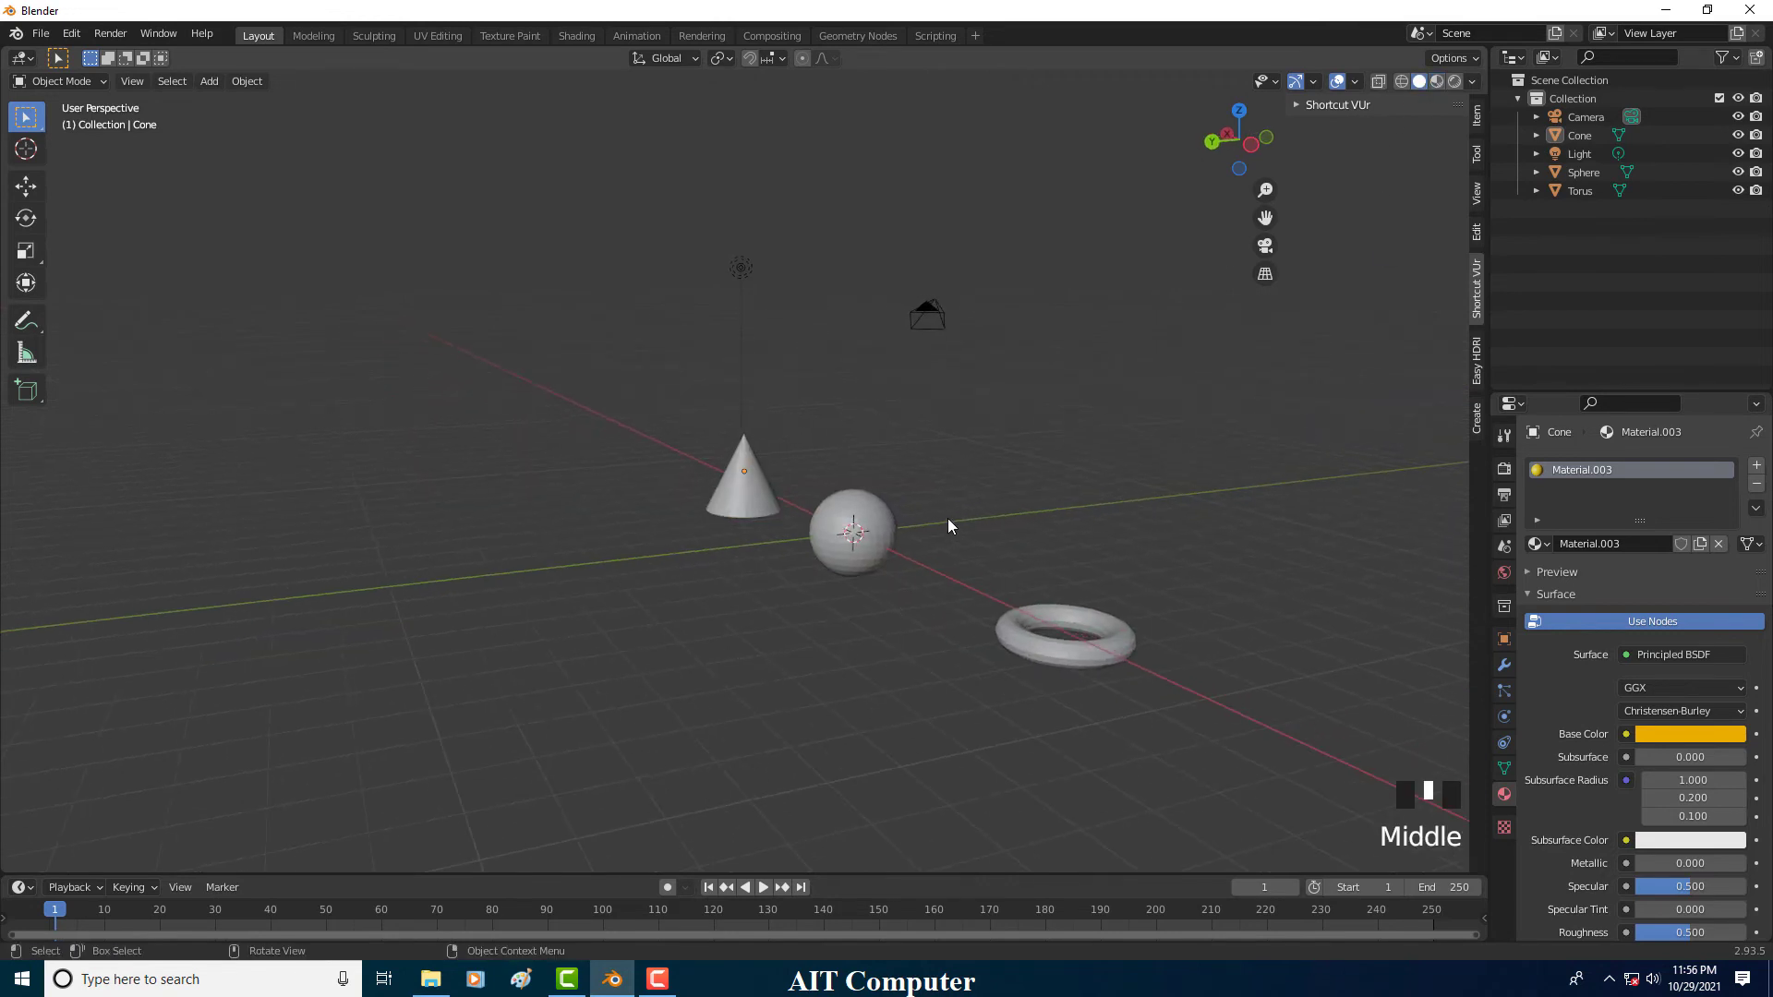
click(1401, 81)
middle_drag(723, 545, 1057, 599)
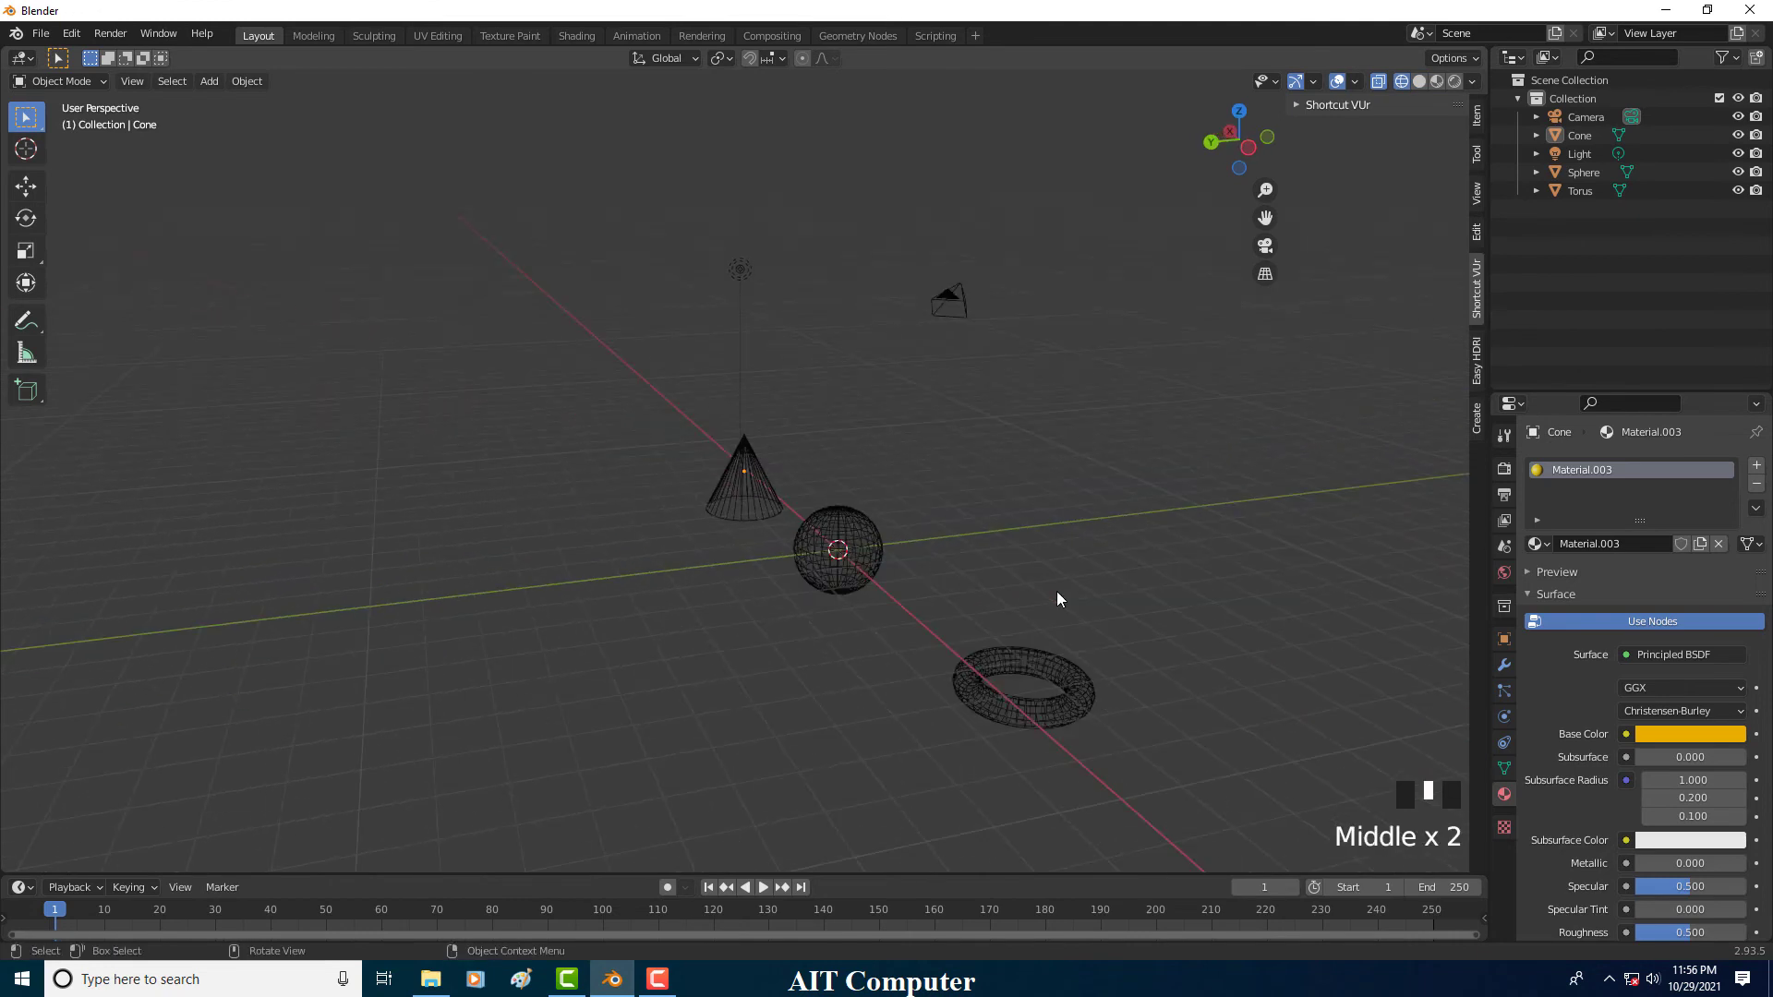
middle_drag(878, 527, 890, 526)
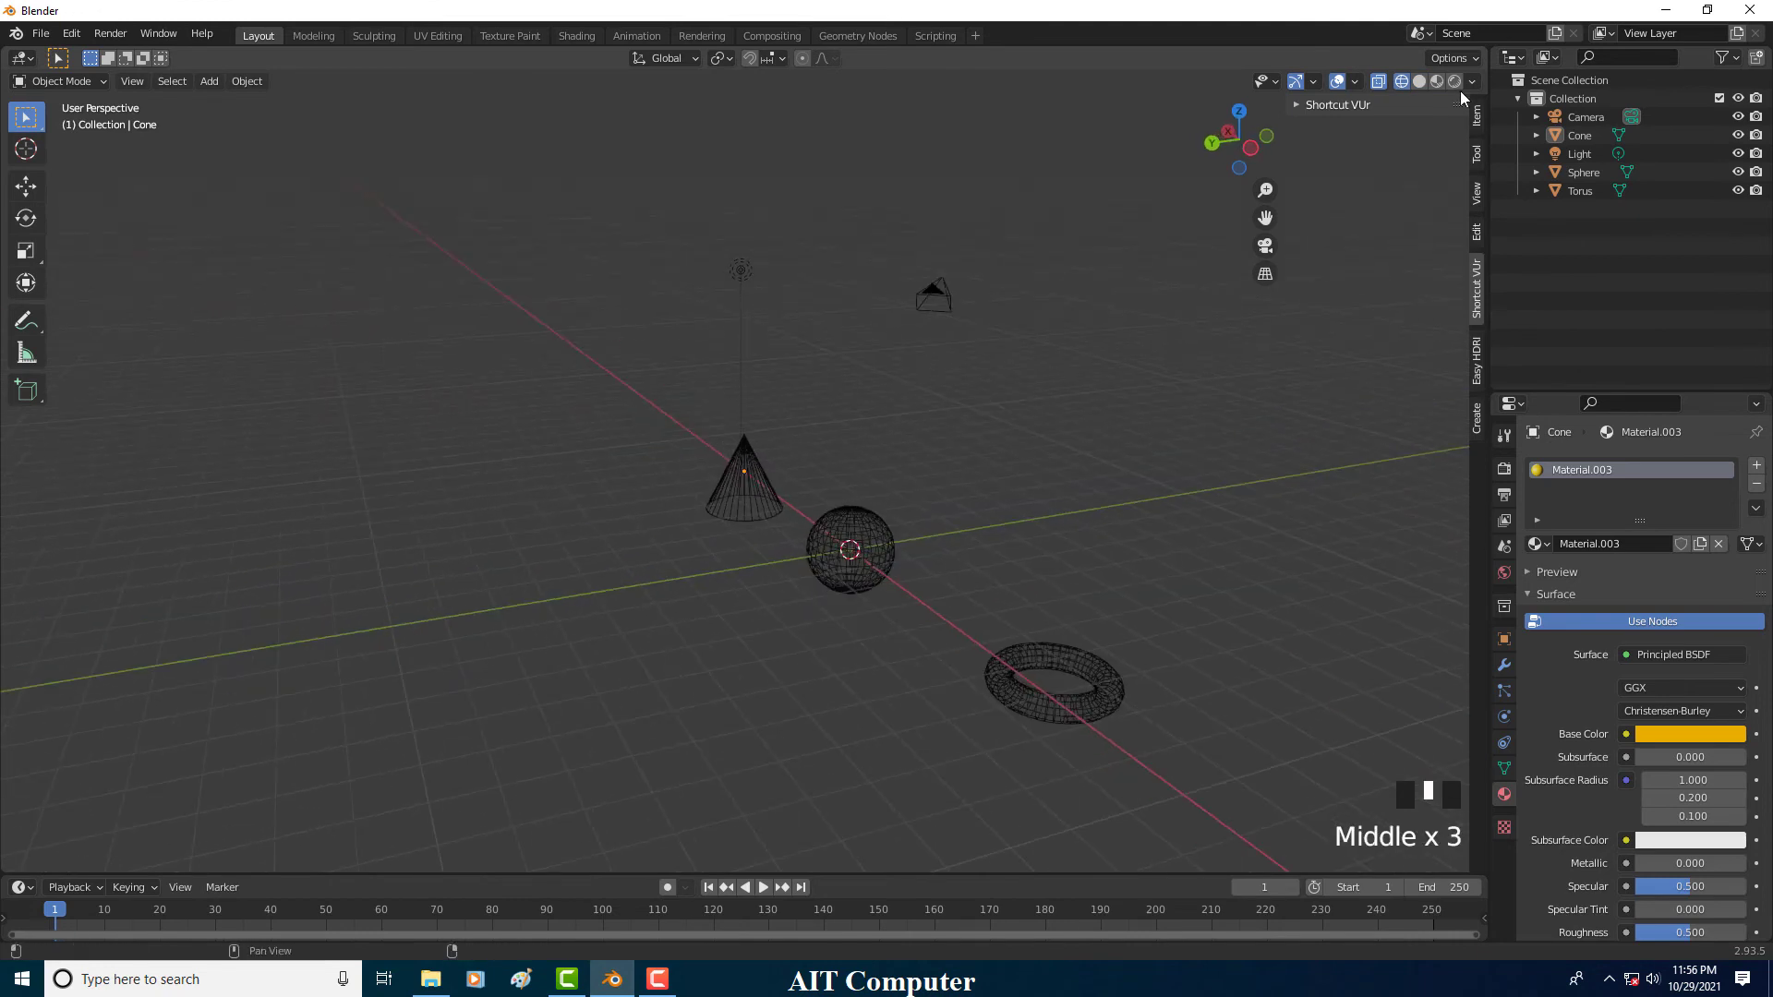
click(1437, 81)
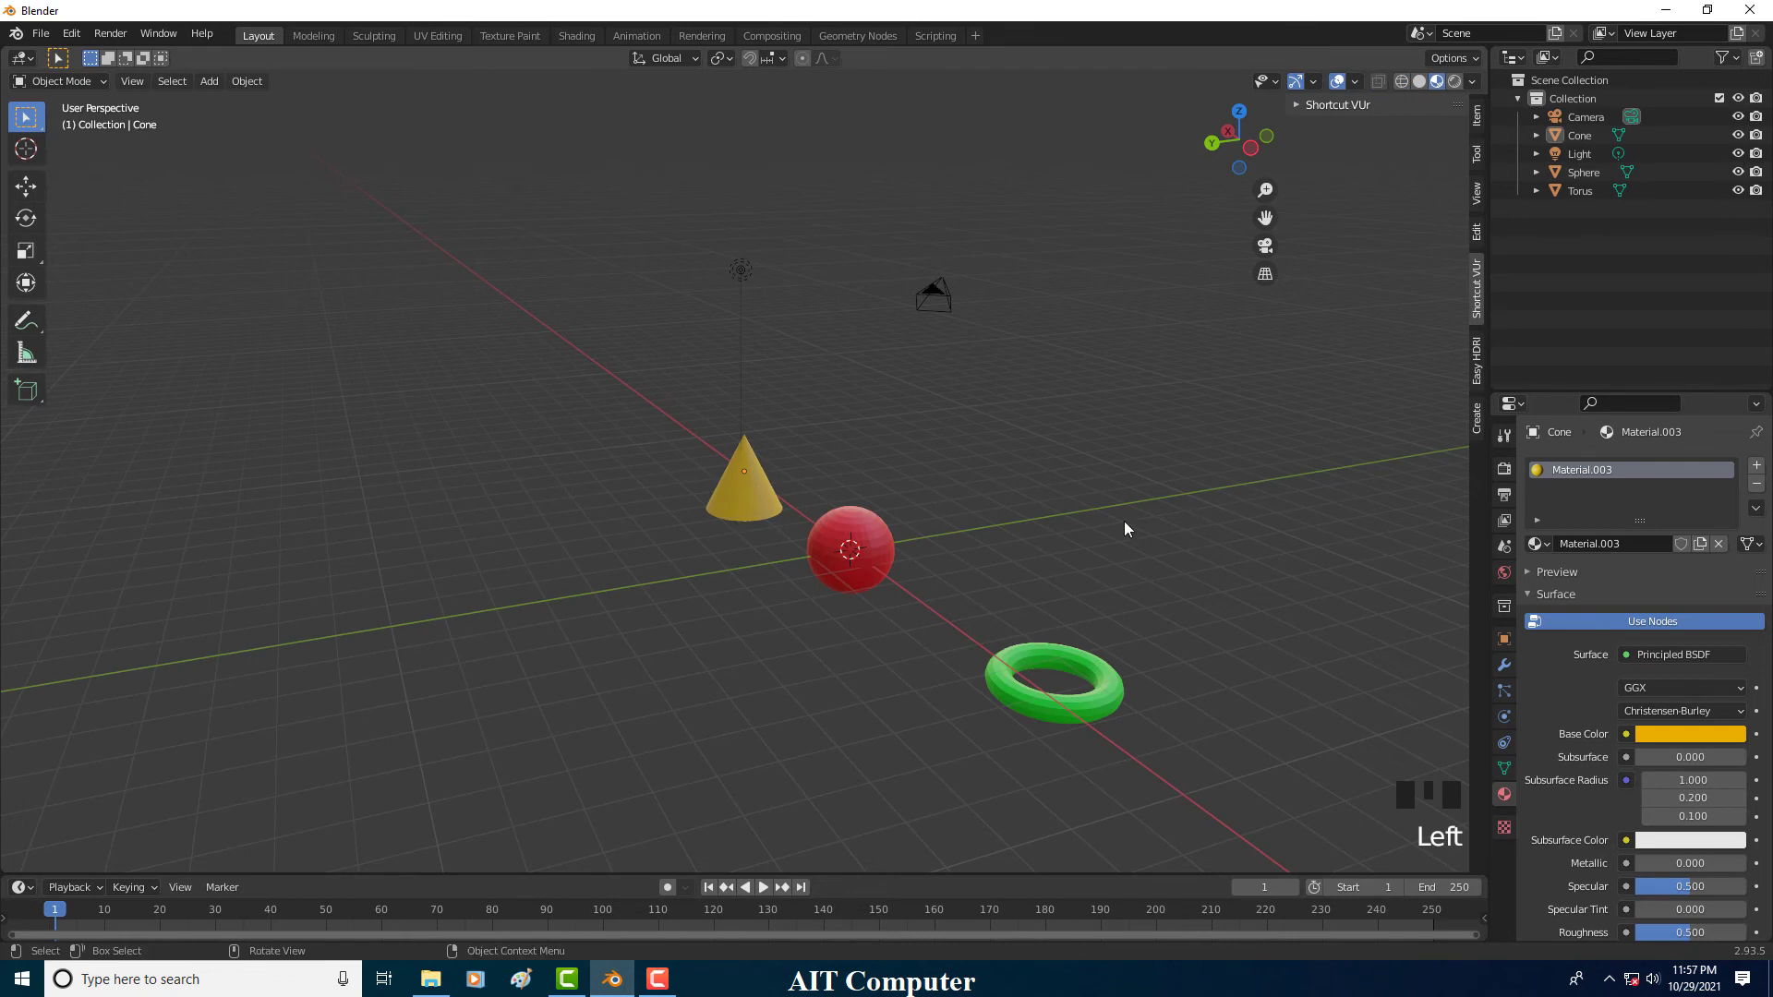
Step: Switch the viewport to Rendered shading and examine the coloured cone, sphere and torus under the scene light
double_click(1454, 82)
middle_drag(1025, 407, 1060, 429)
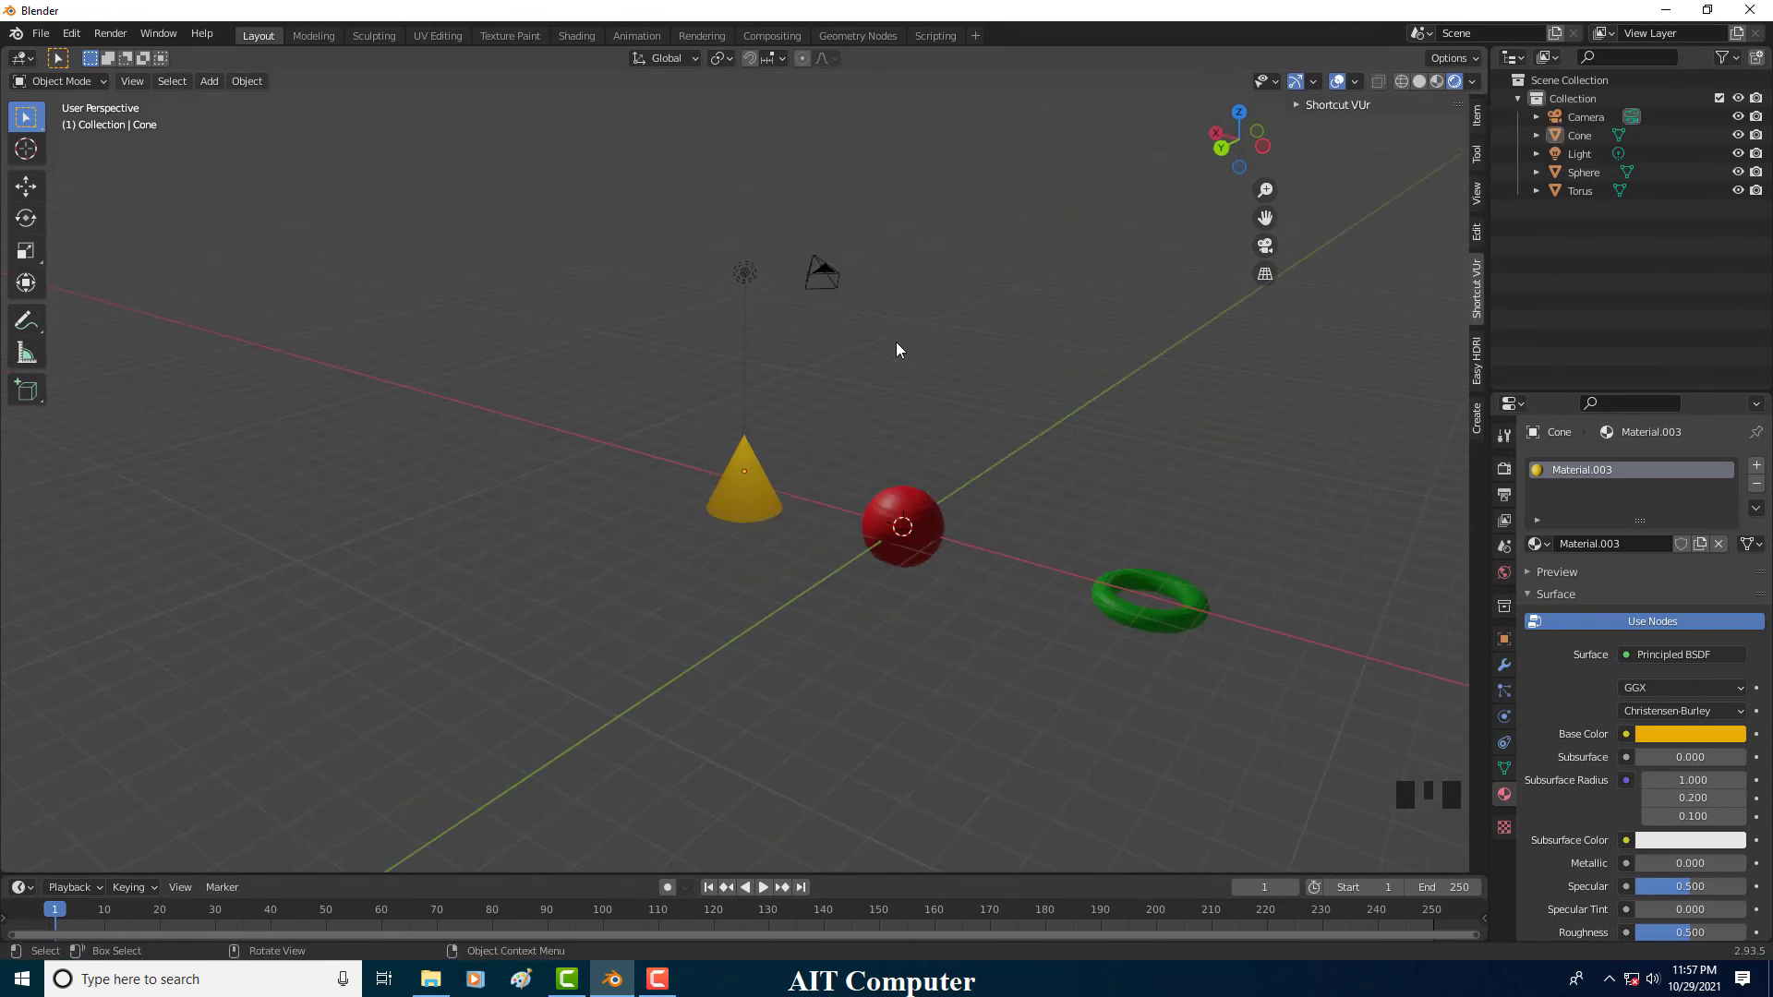
middle_drag(898, 447, 936, 453)
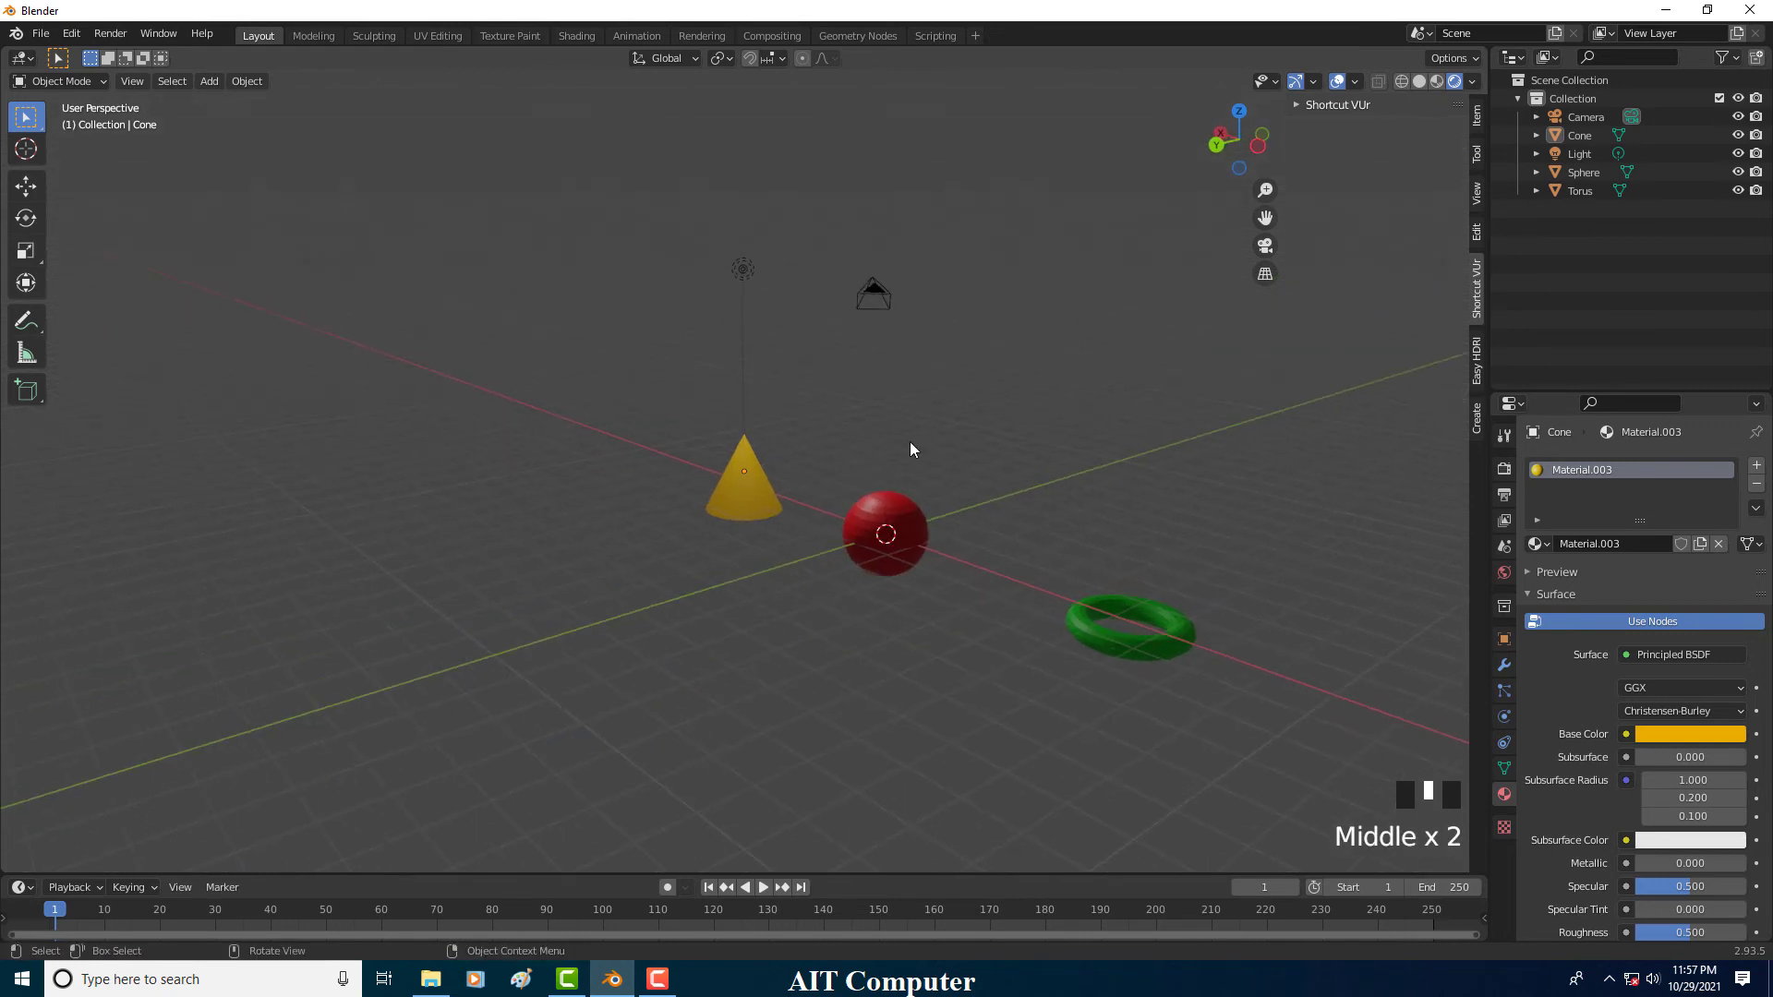
Step: Delete the light above the cone to examine the unlit scene in Rendered shading, and undo the deletion
click(742, 270)
click(743, 270)
click(745, 271)
key(Delete)
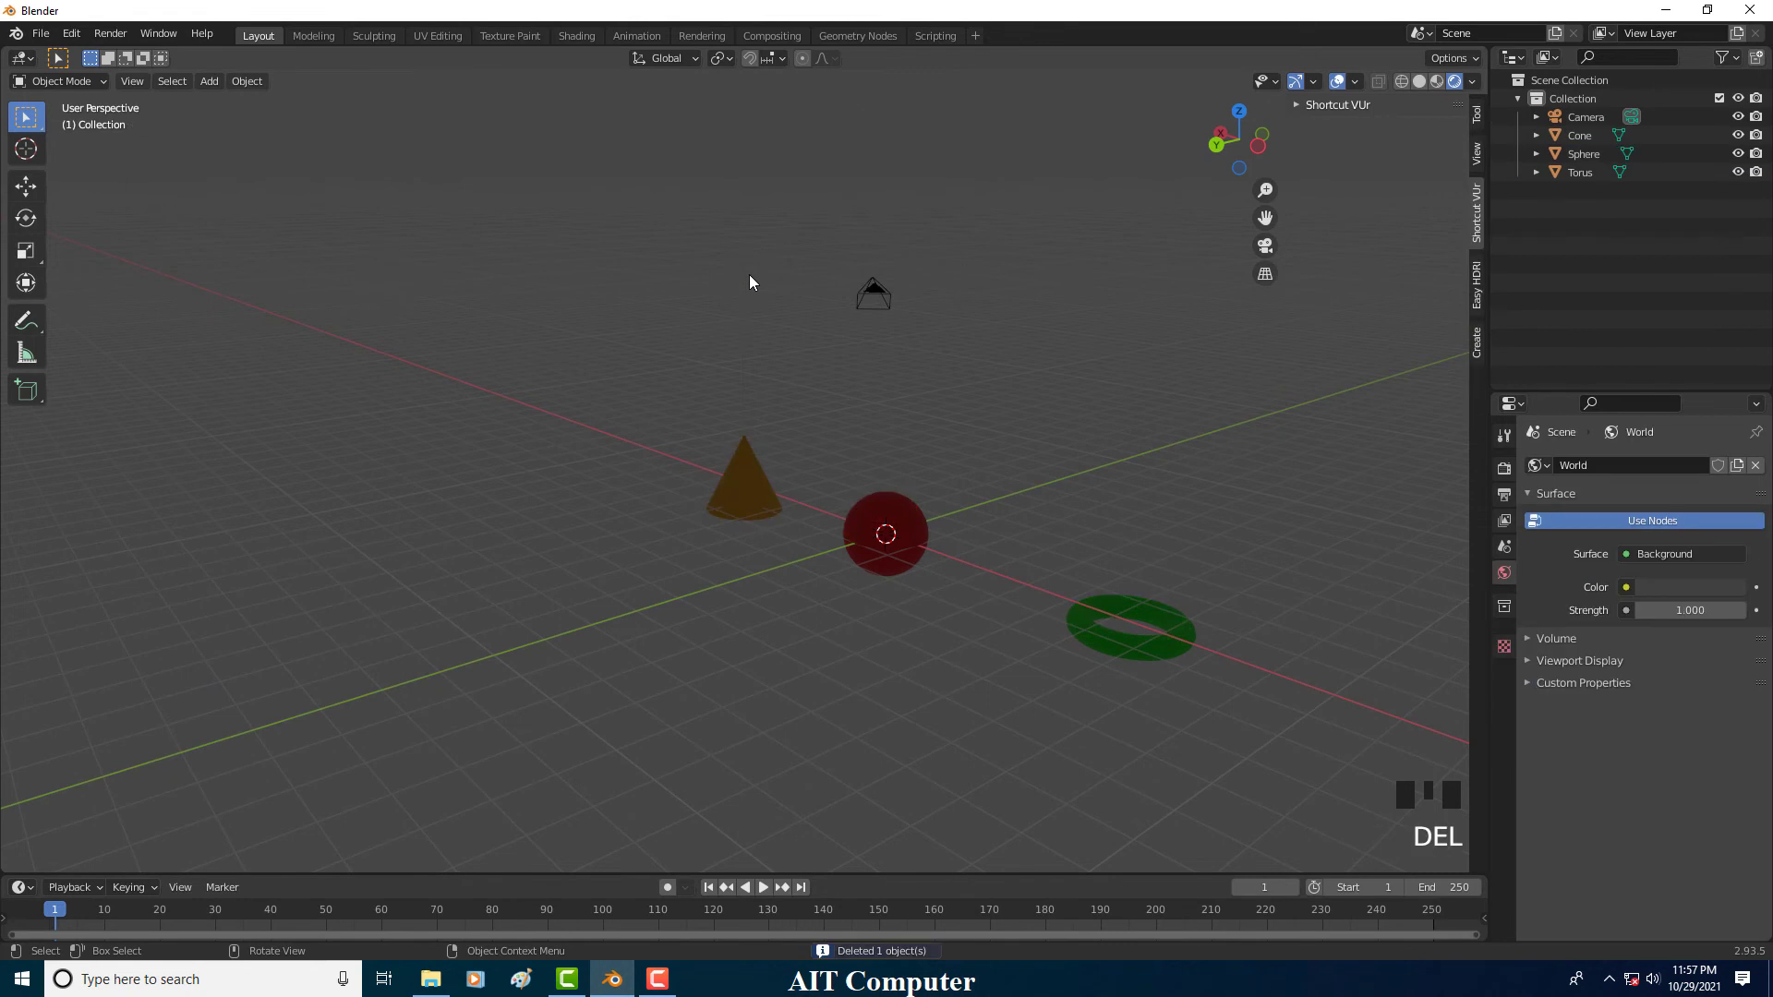
middle_drag(1067, 541, 1043, 536)
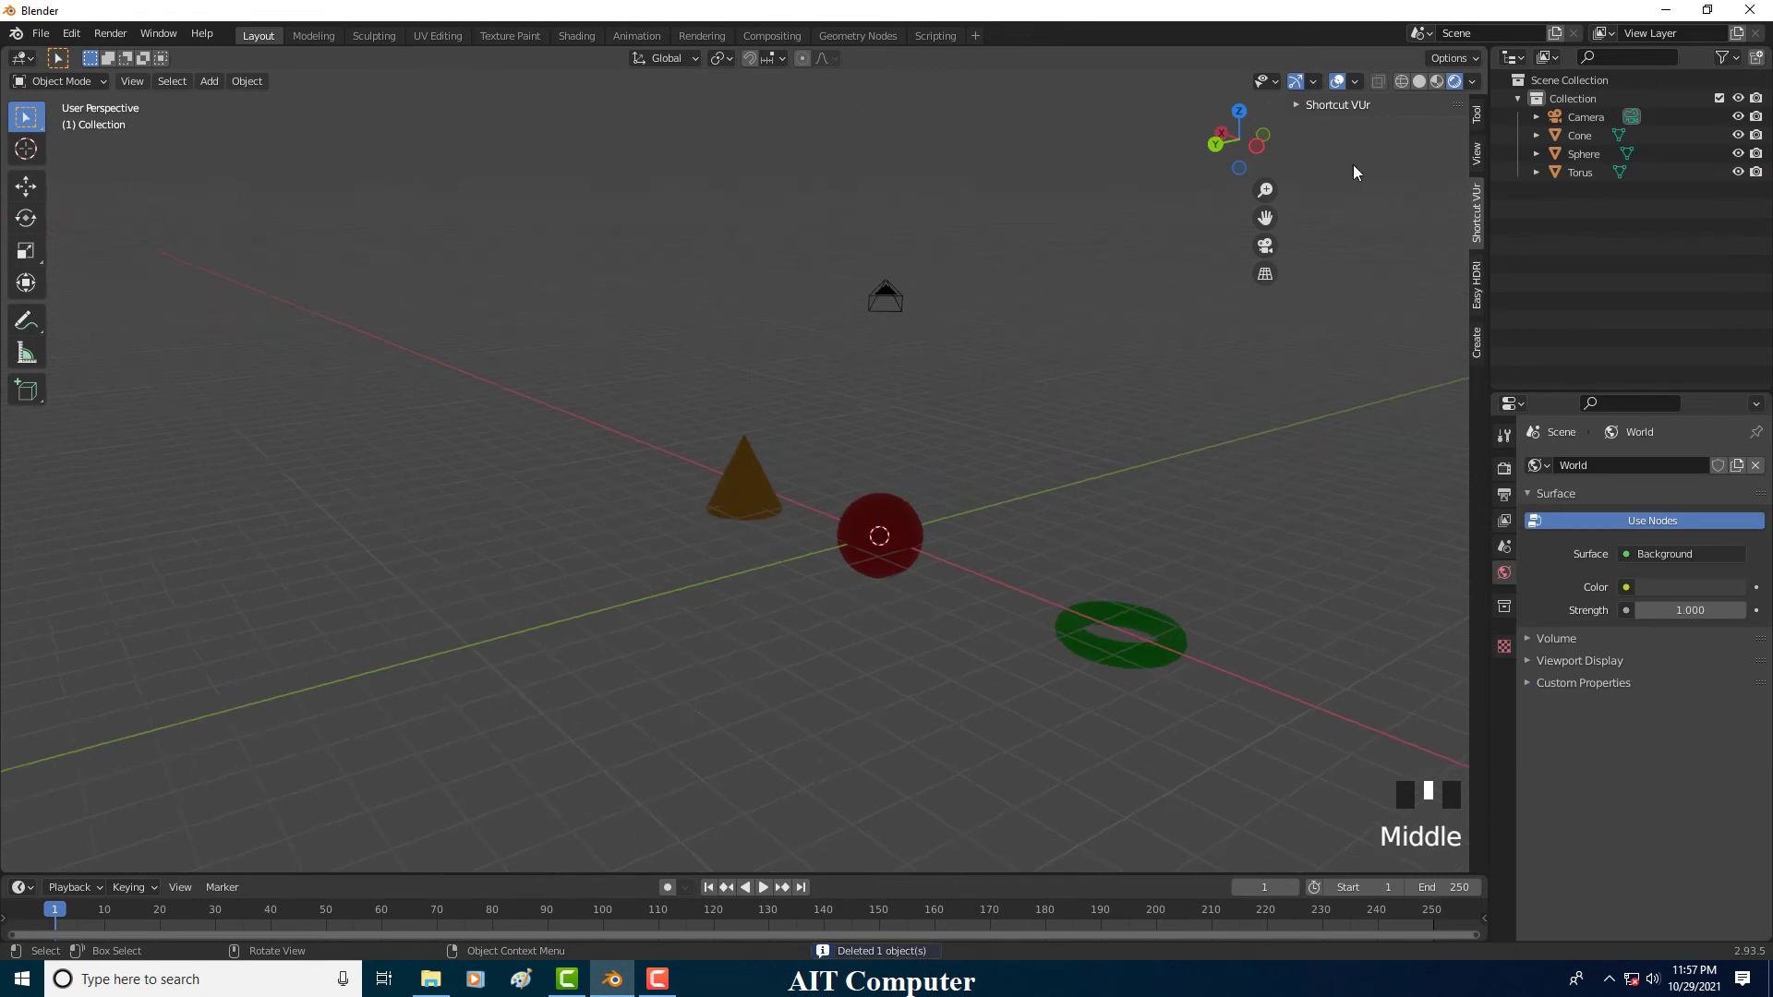
middle_drag(933, 455, 979, 534)
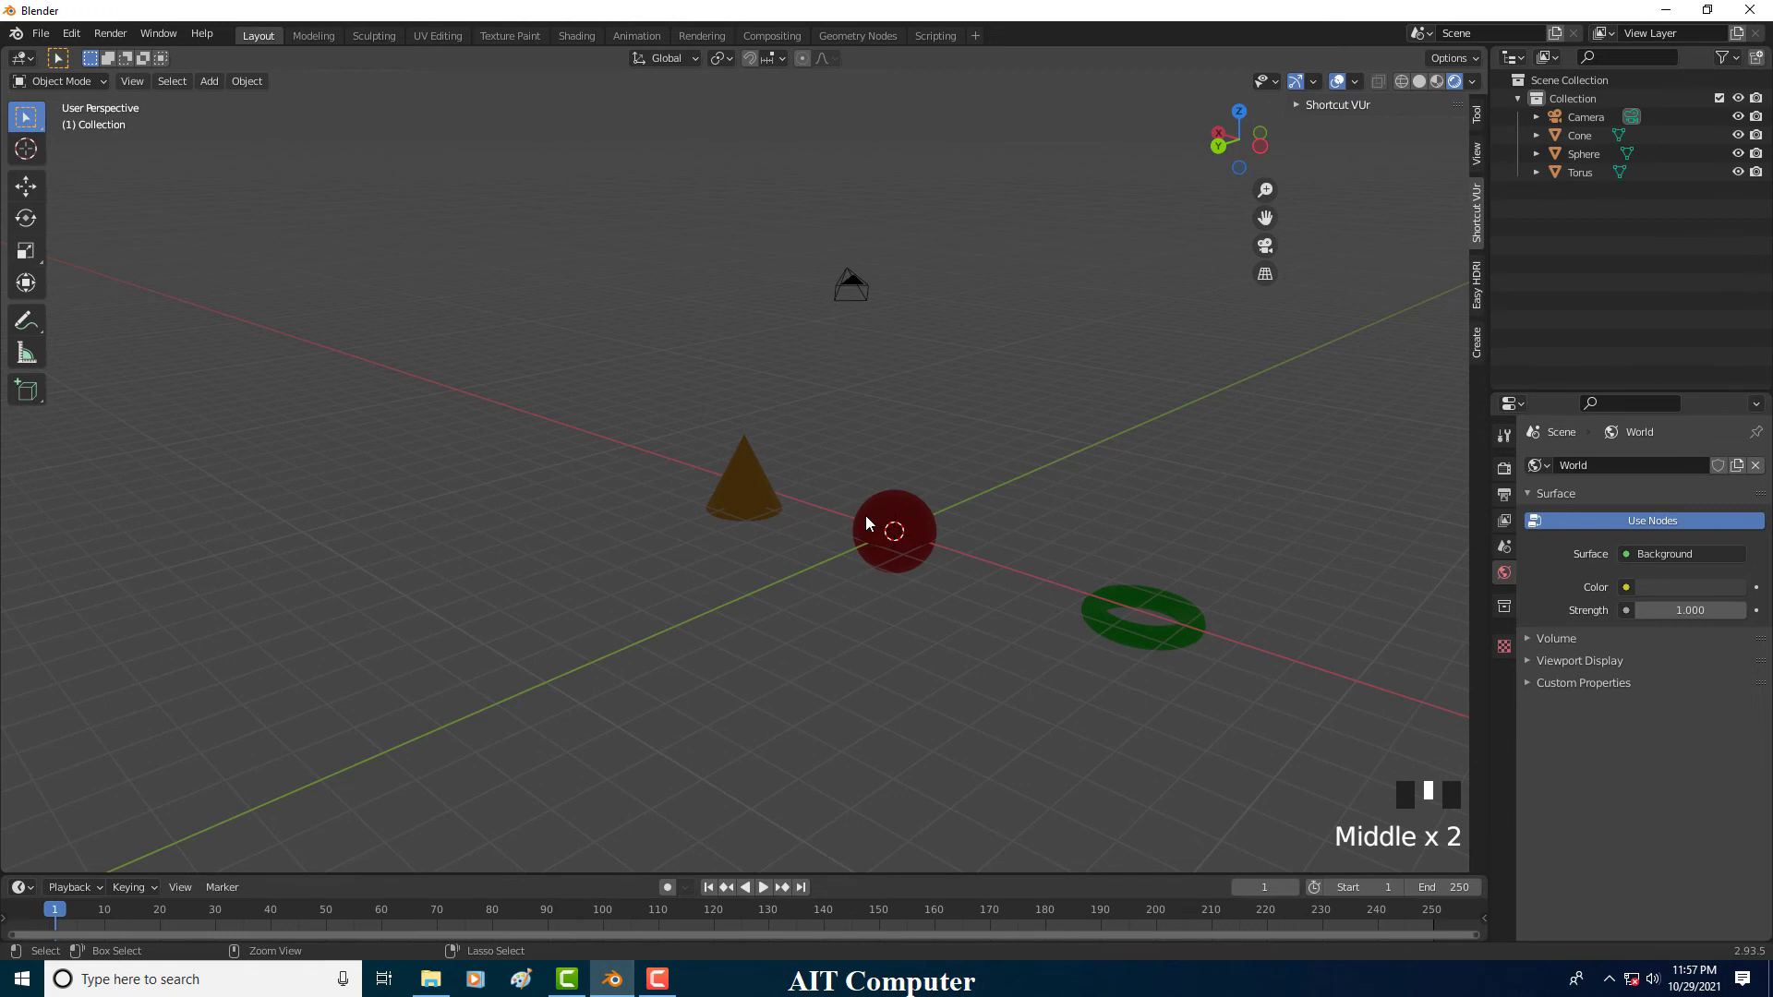
key(ctrl+z)
Step: Select the point light above the cone
click(829, 338)
click(748, 279)
click(809, 316)
click(771, 286)
click(840, 290)
click(752, 284)
click(818, 316)
click(848, 286)
click(766, 272)
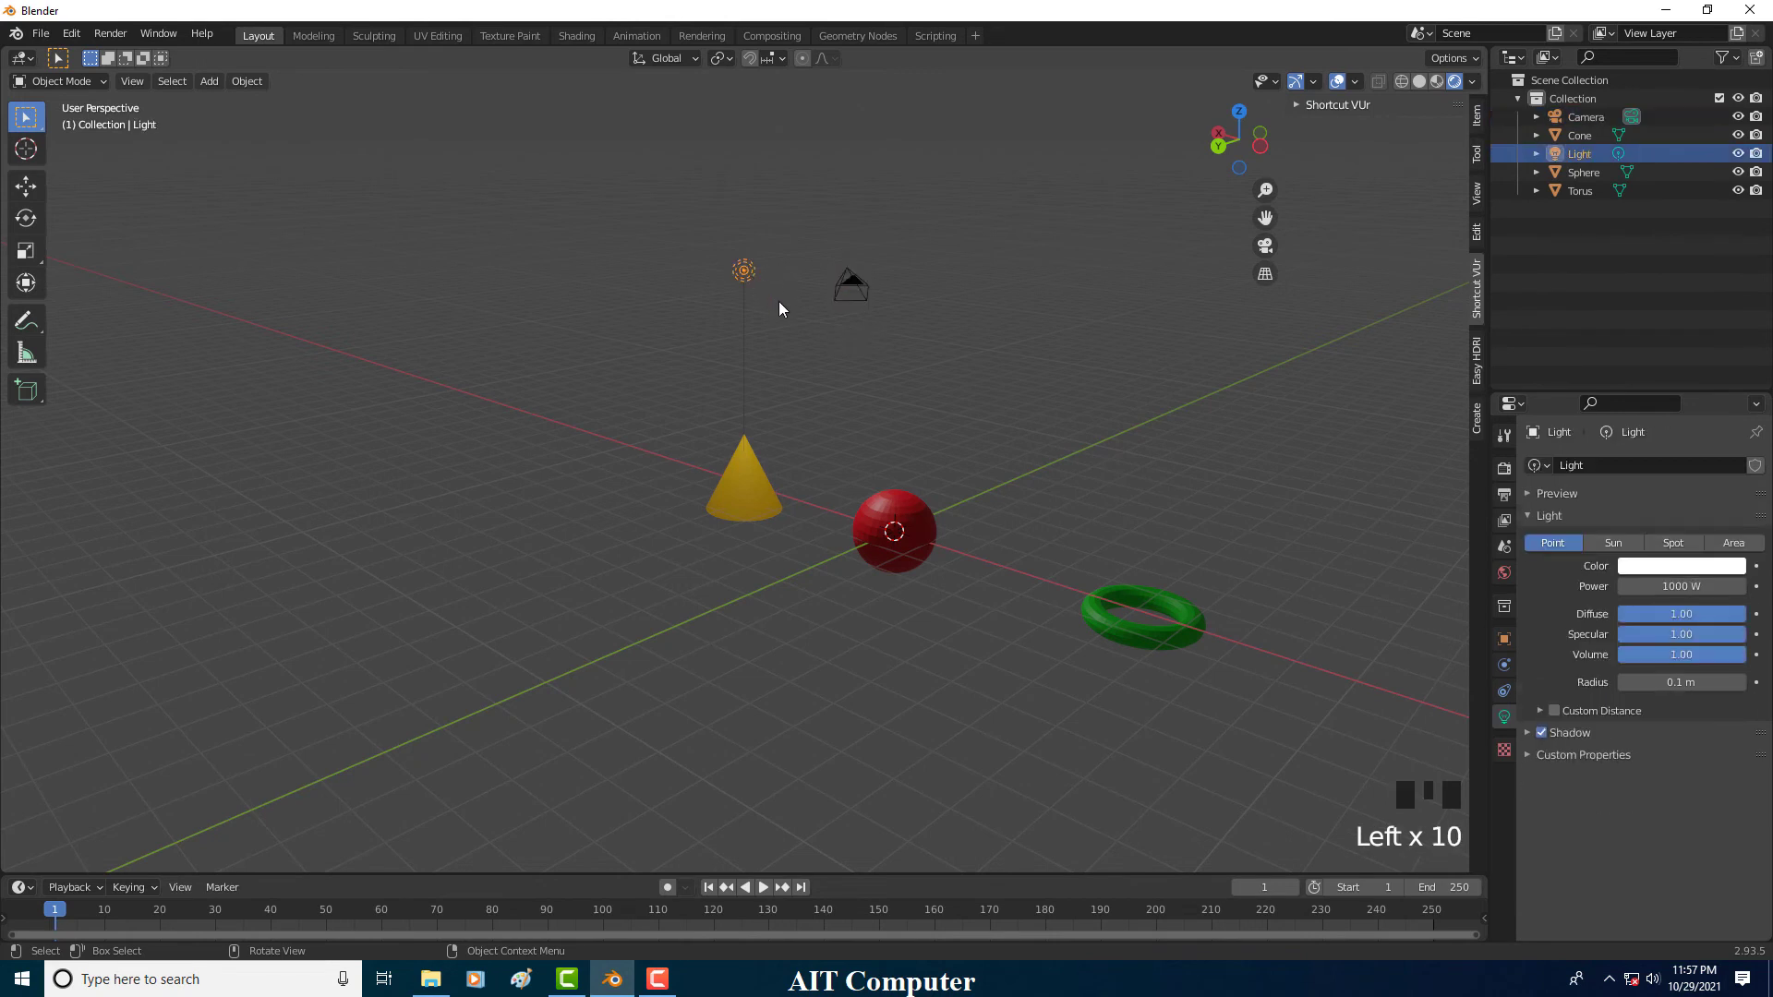
Step: Compare the scene in Material Preview, Solid, Wireframe and Rendered shading, ending in Wireframe
click(1435, 85)
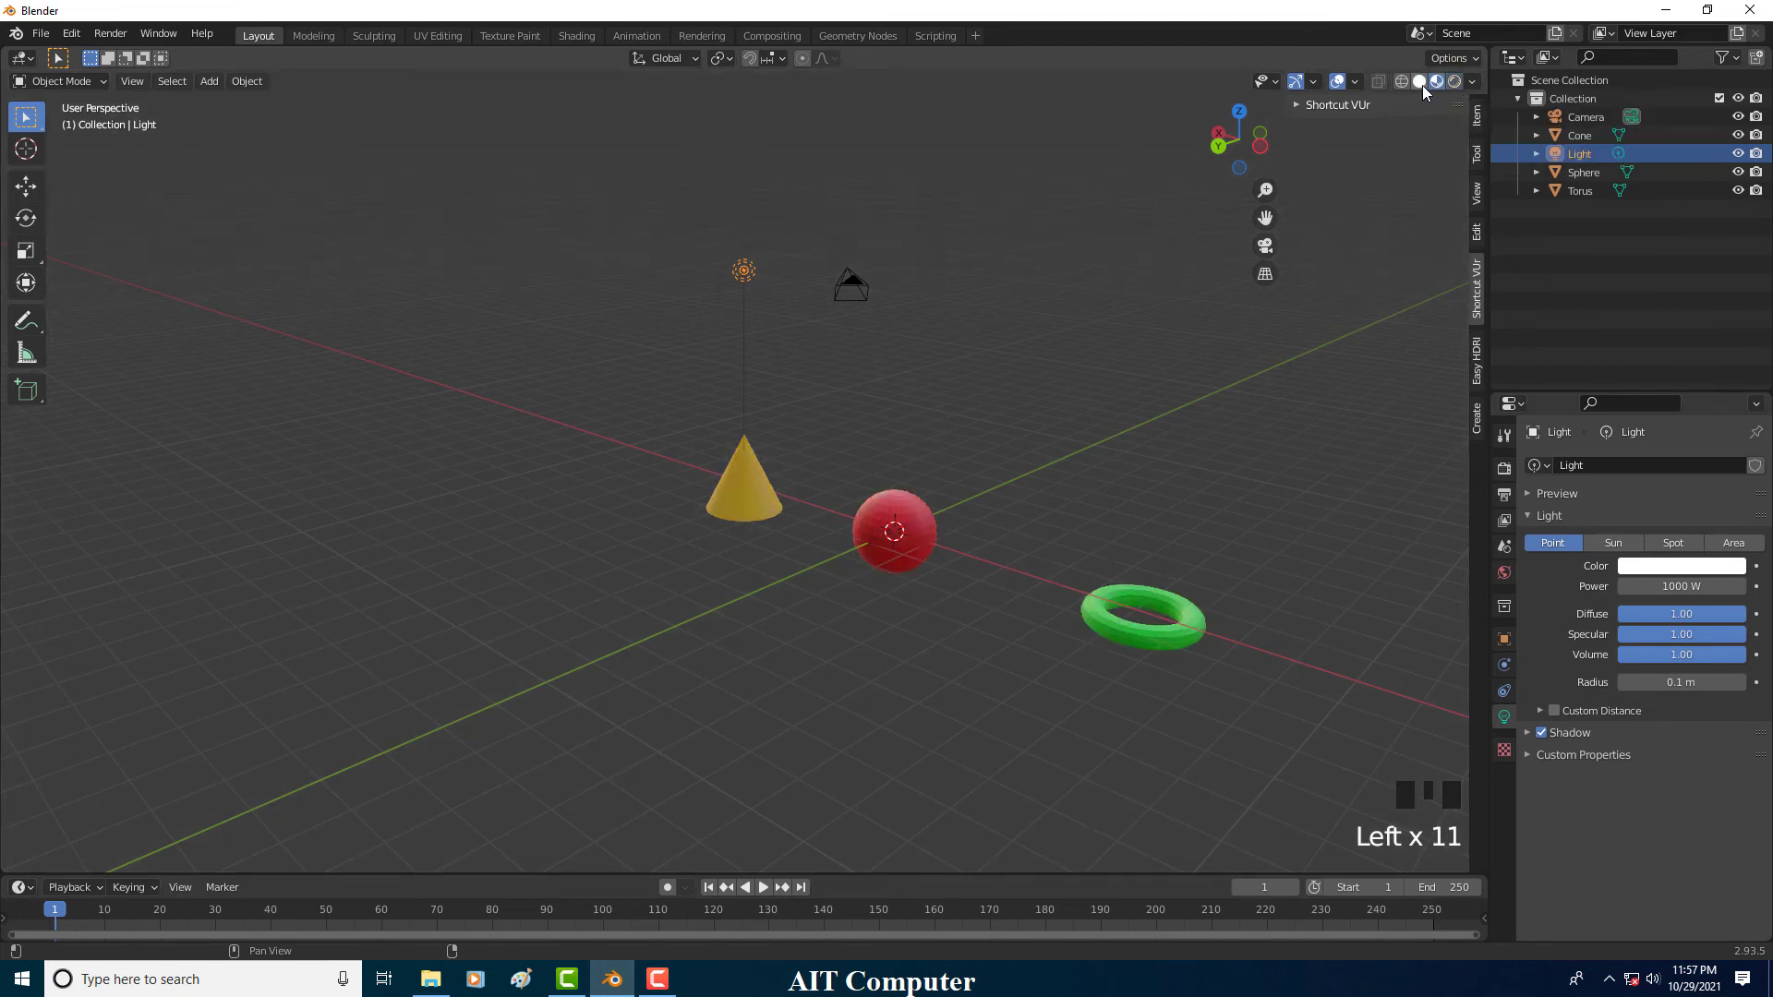
click(1421, 85)
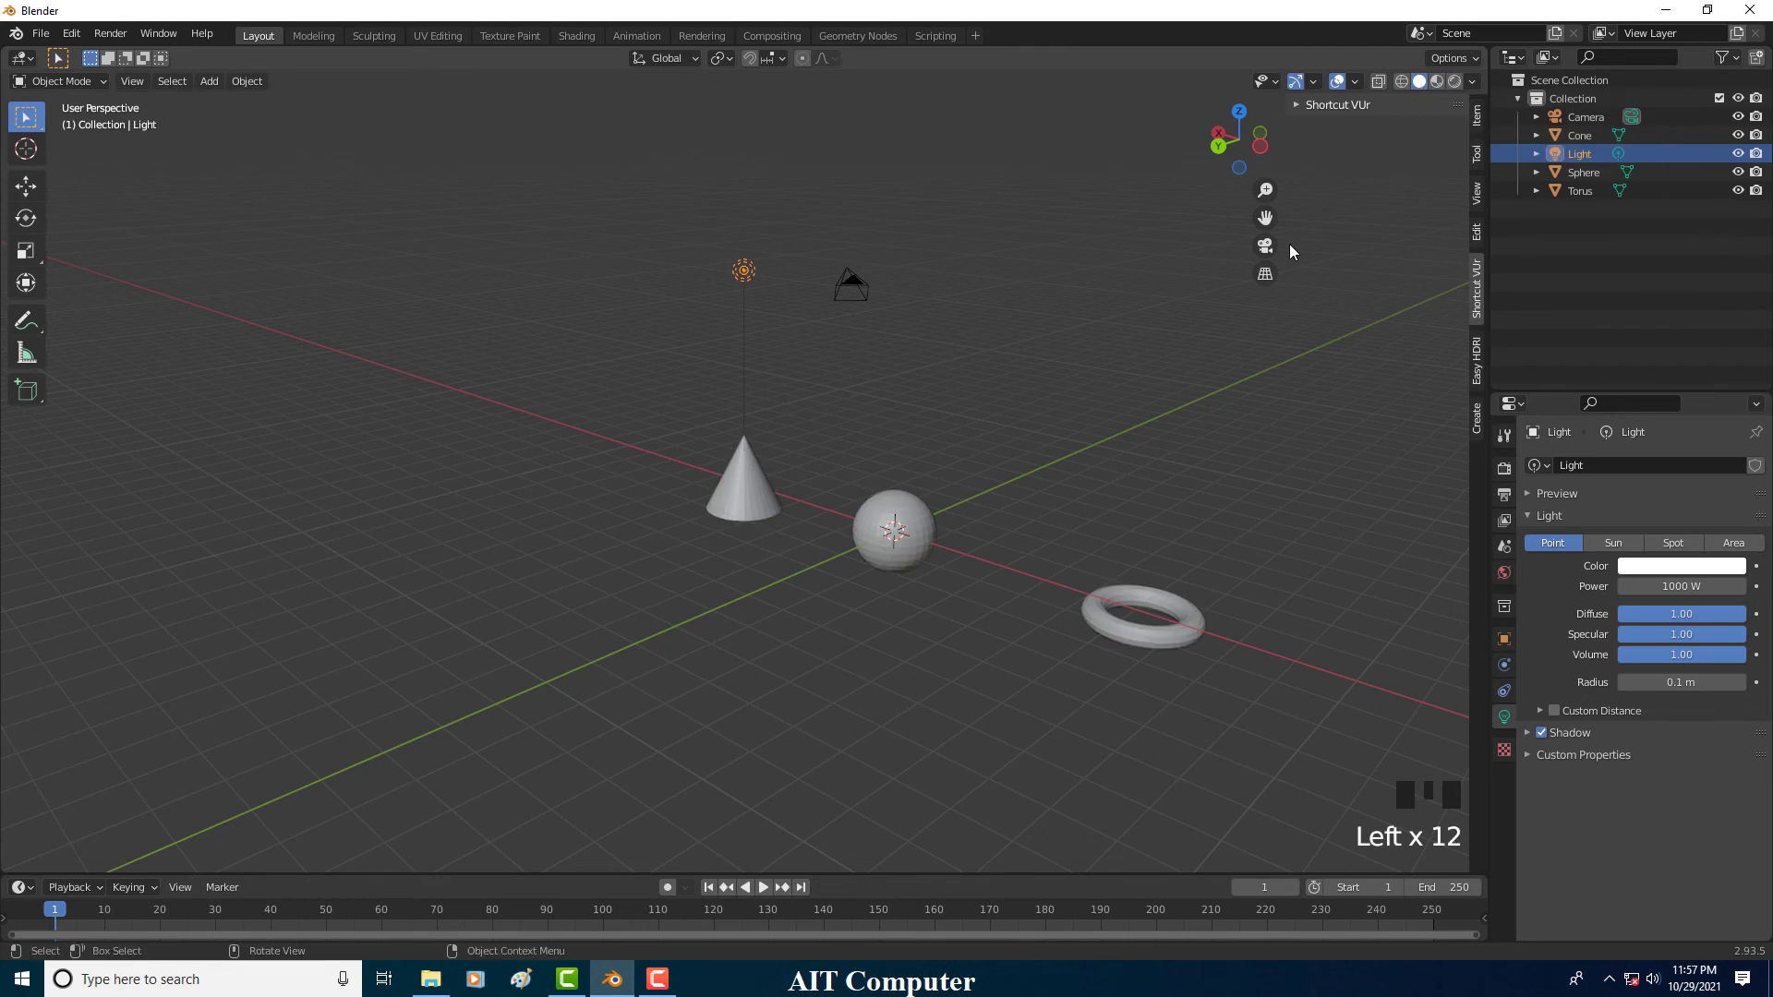
click(1400, 84)
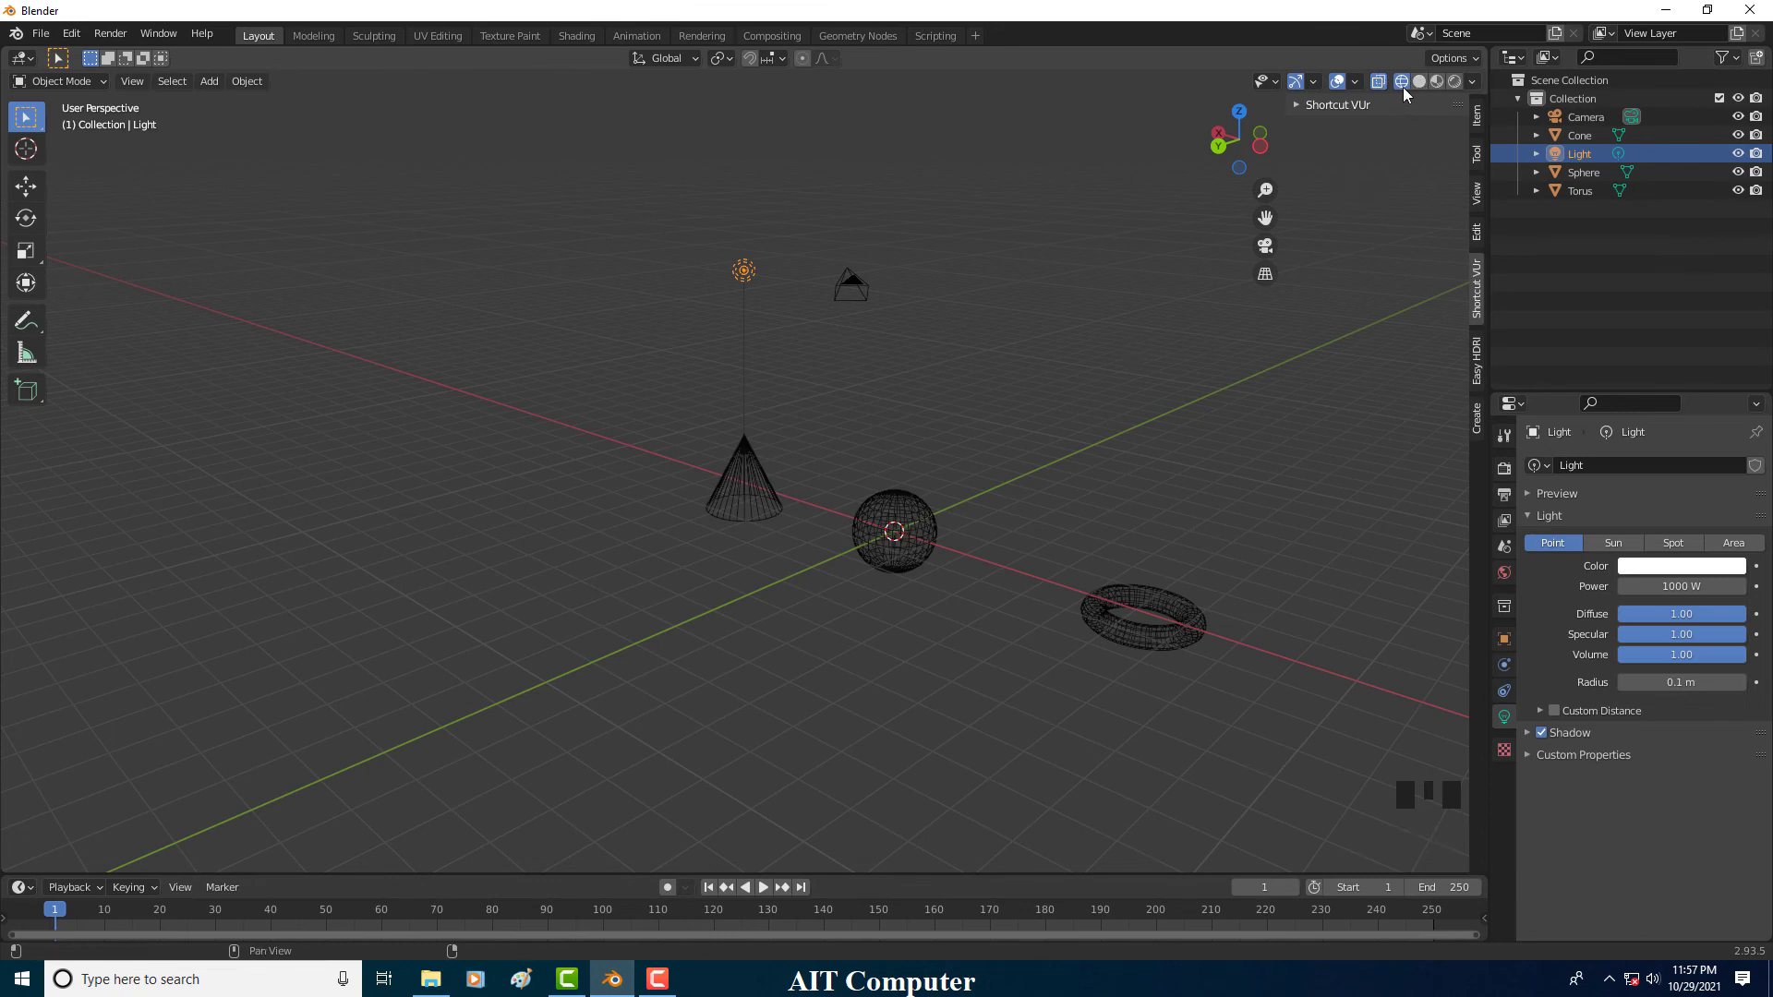
middle_drag(722, 525, 998, 545)
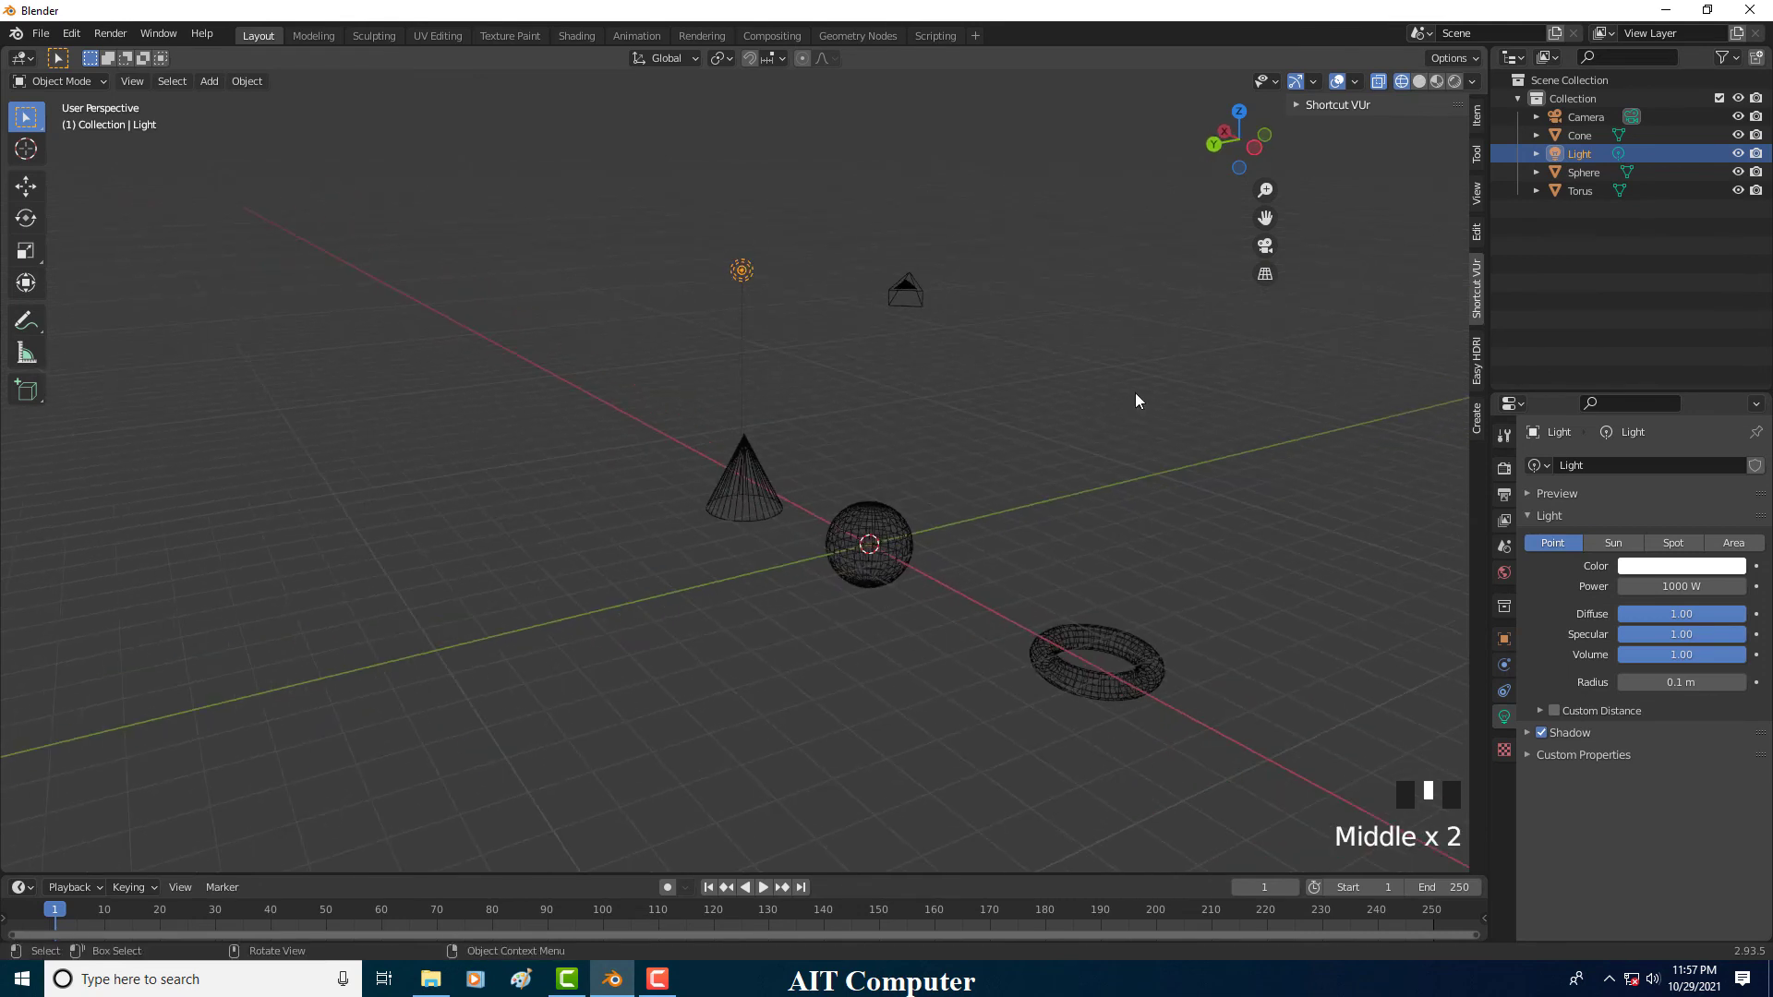
click(1419, 82)
click(1453, 83)
click(1403, 84)
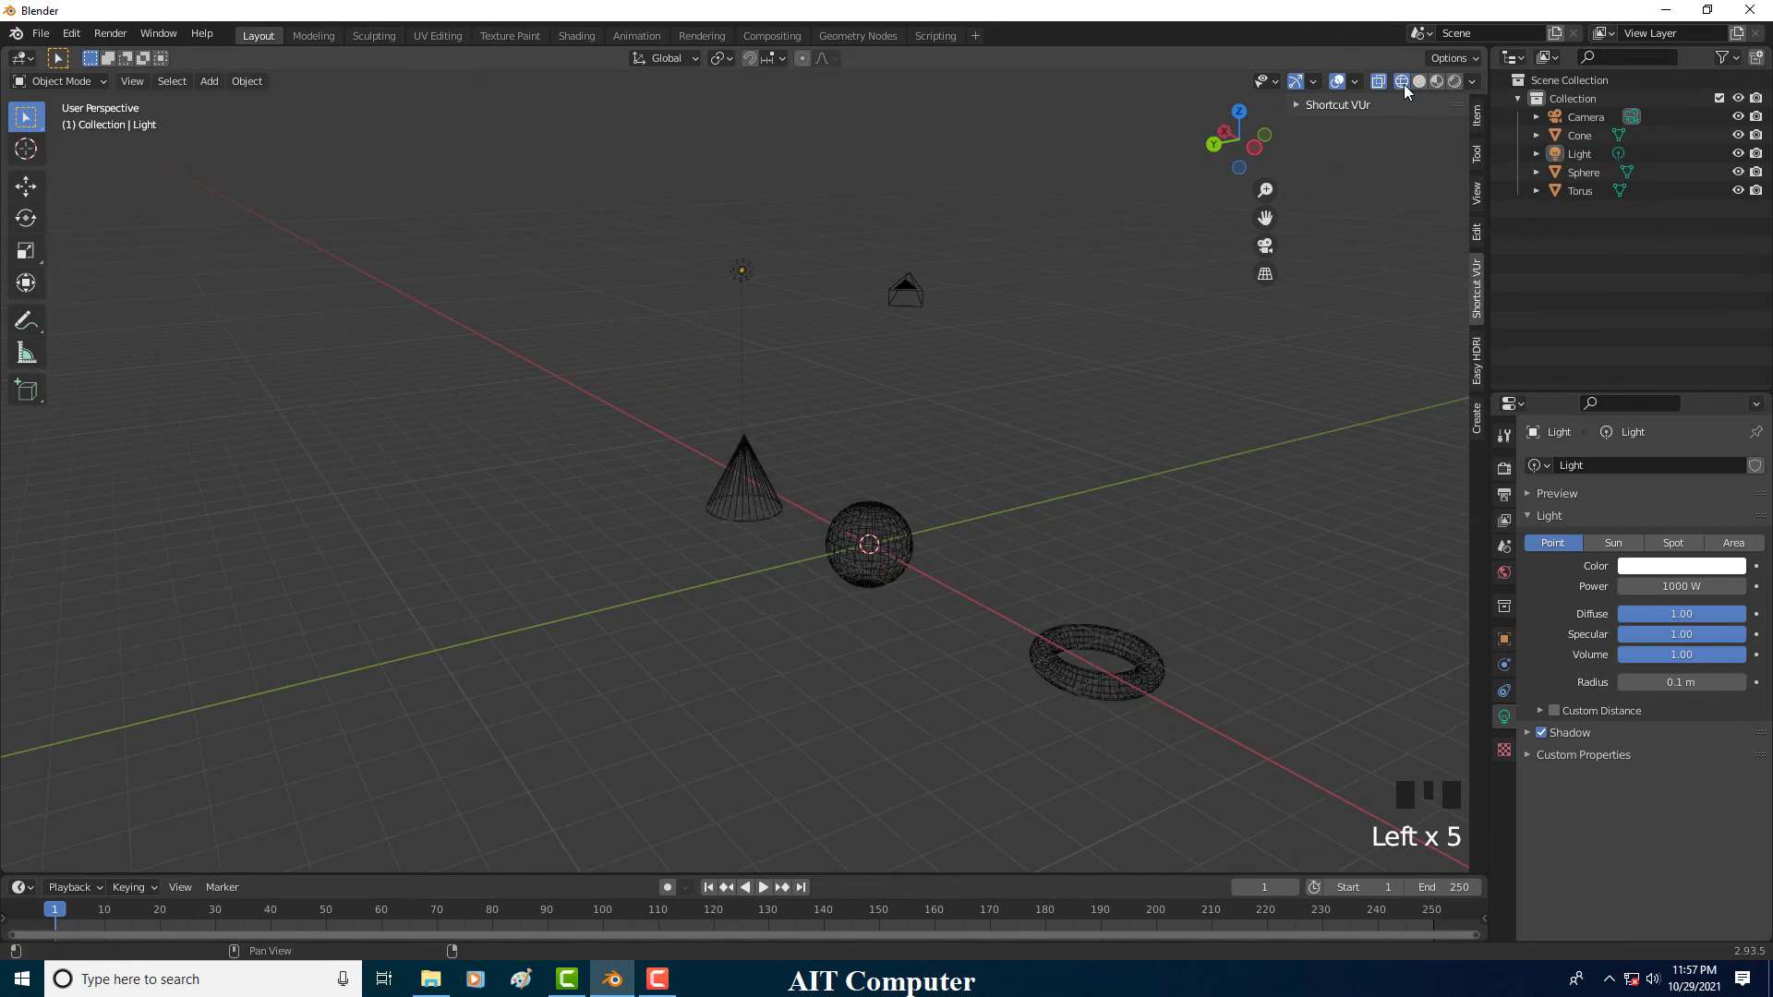
Step: Try the X-Ray toggle in Wireframe shading, and show the objects in Solid shading with X-Ray on
click(1379, 83)
click(1379, 83)
click(1379, 83)
click(1403, 83)
click(1419, 83)
click(1379, 83)
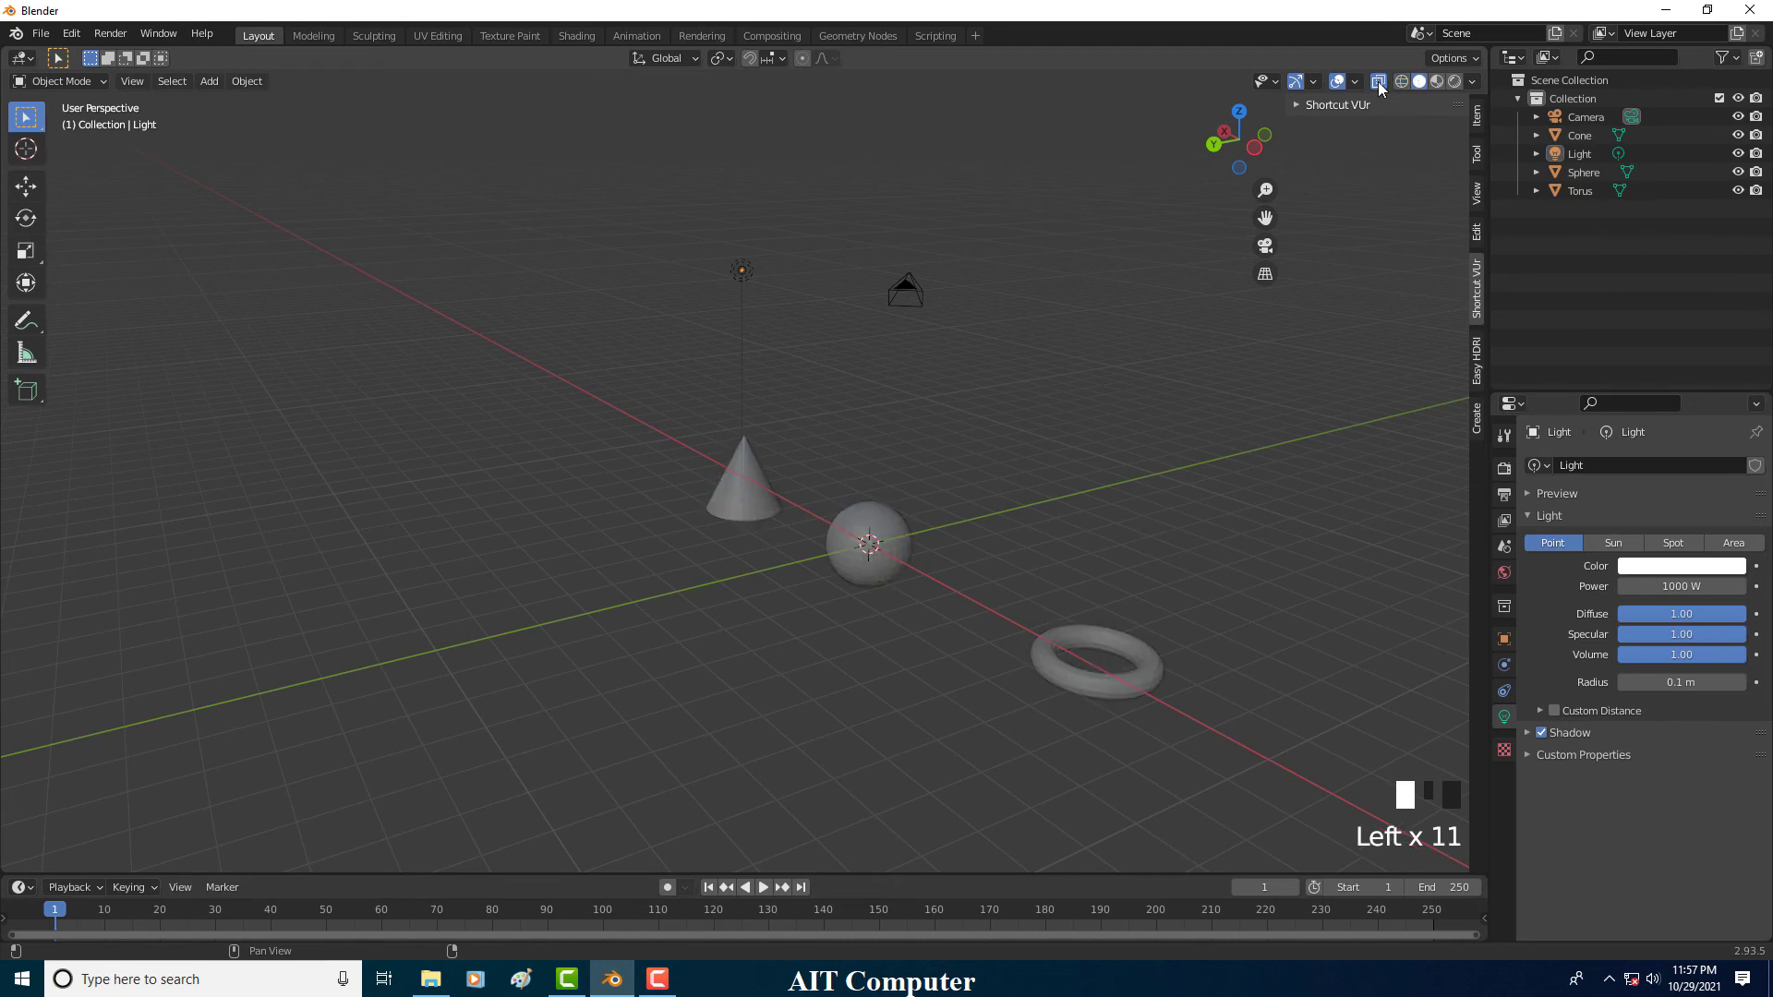
scroll(924, 455, up, 4)
scroll(1001, 462, down, 1)
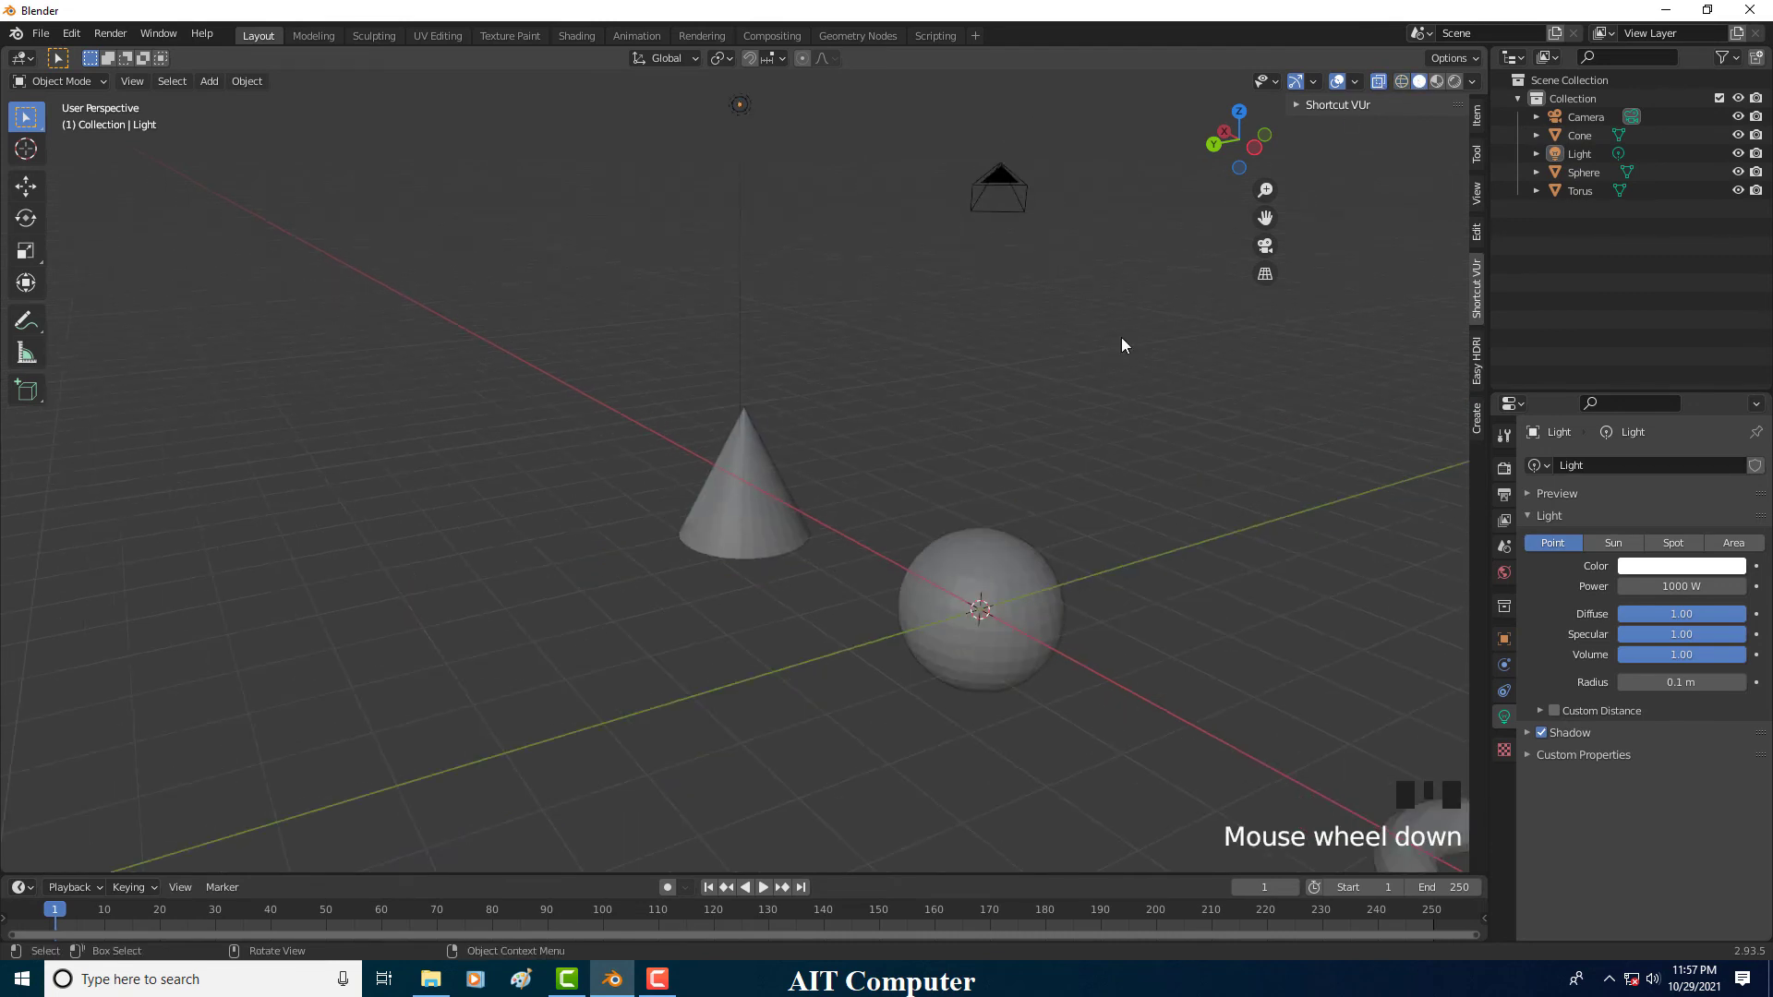
Step: Compare the solid-shaded cone and sphere with X-Ray on and off, leaving X-Ray off
click(1376, 85)
click(1376, 85)
click(1376, 85)
click(1376, 85)
click(1376, 85)
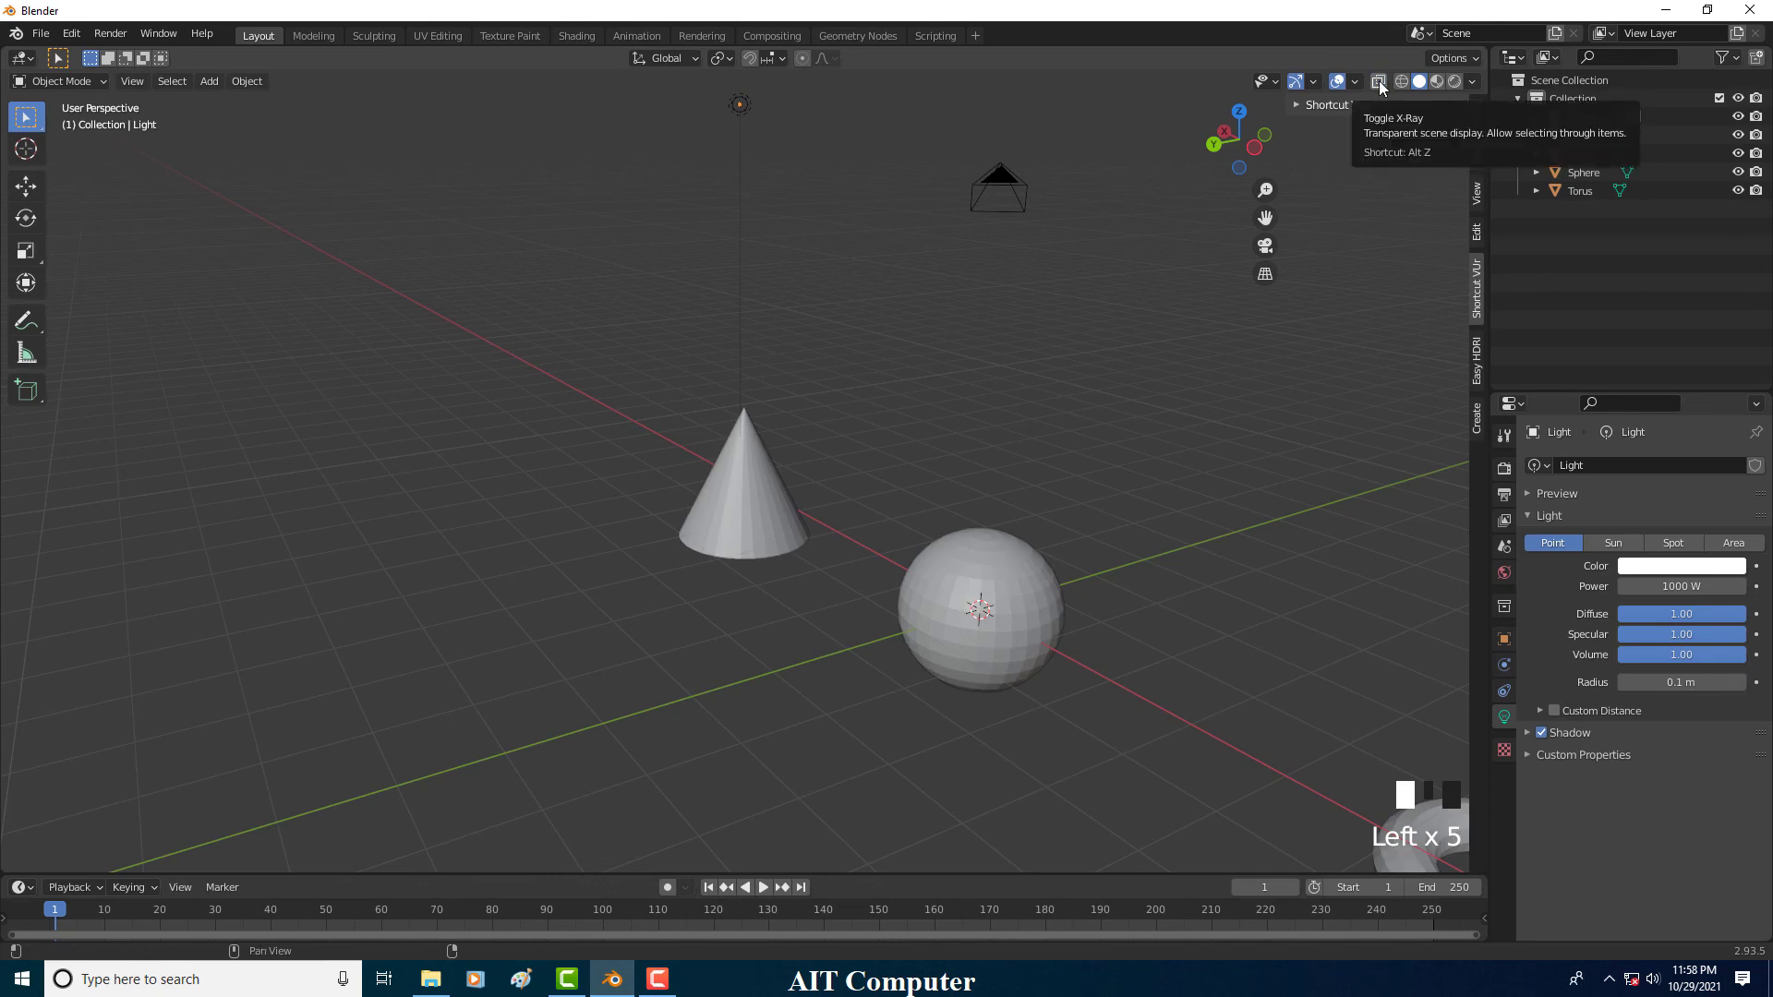
click(1378, 81)
click(1378, 81)
click(1378, 82)
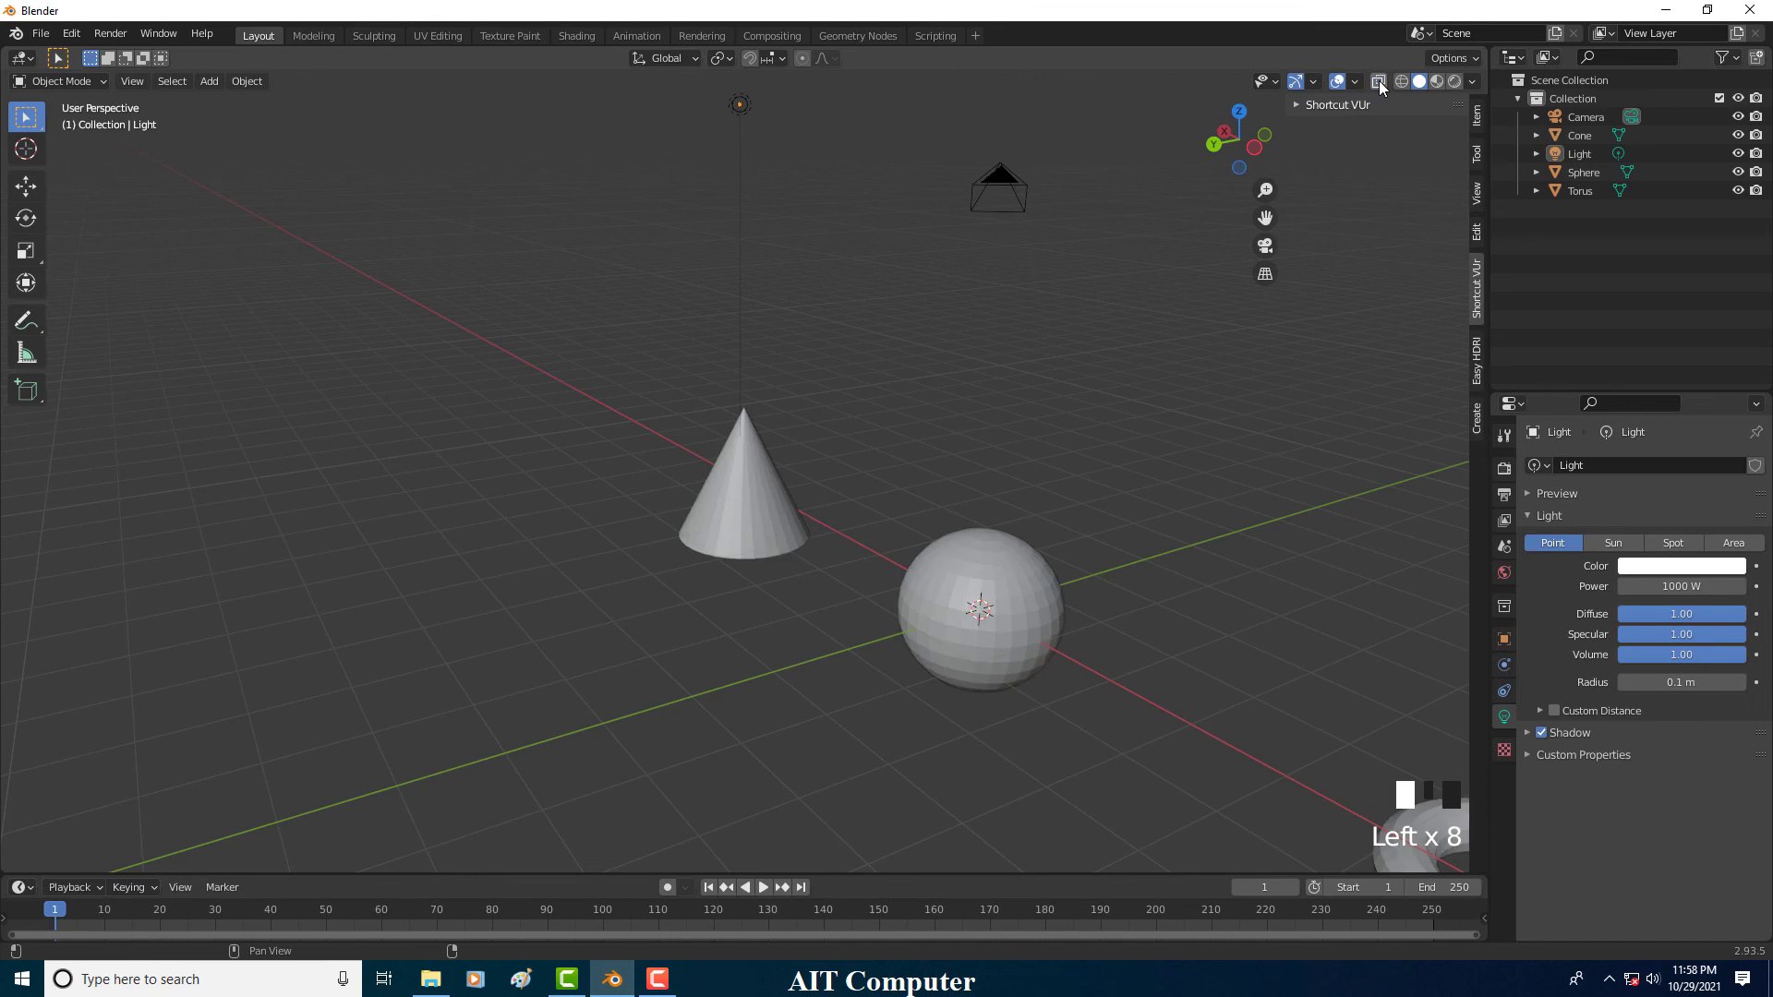
Step: Show all three objects in Wireframe shading and return to Solid shading
scroll(958, 485, down, 2)
scroll(958, 485, up, 2)
scroll(957, 491, down, 1)
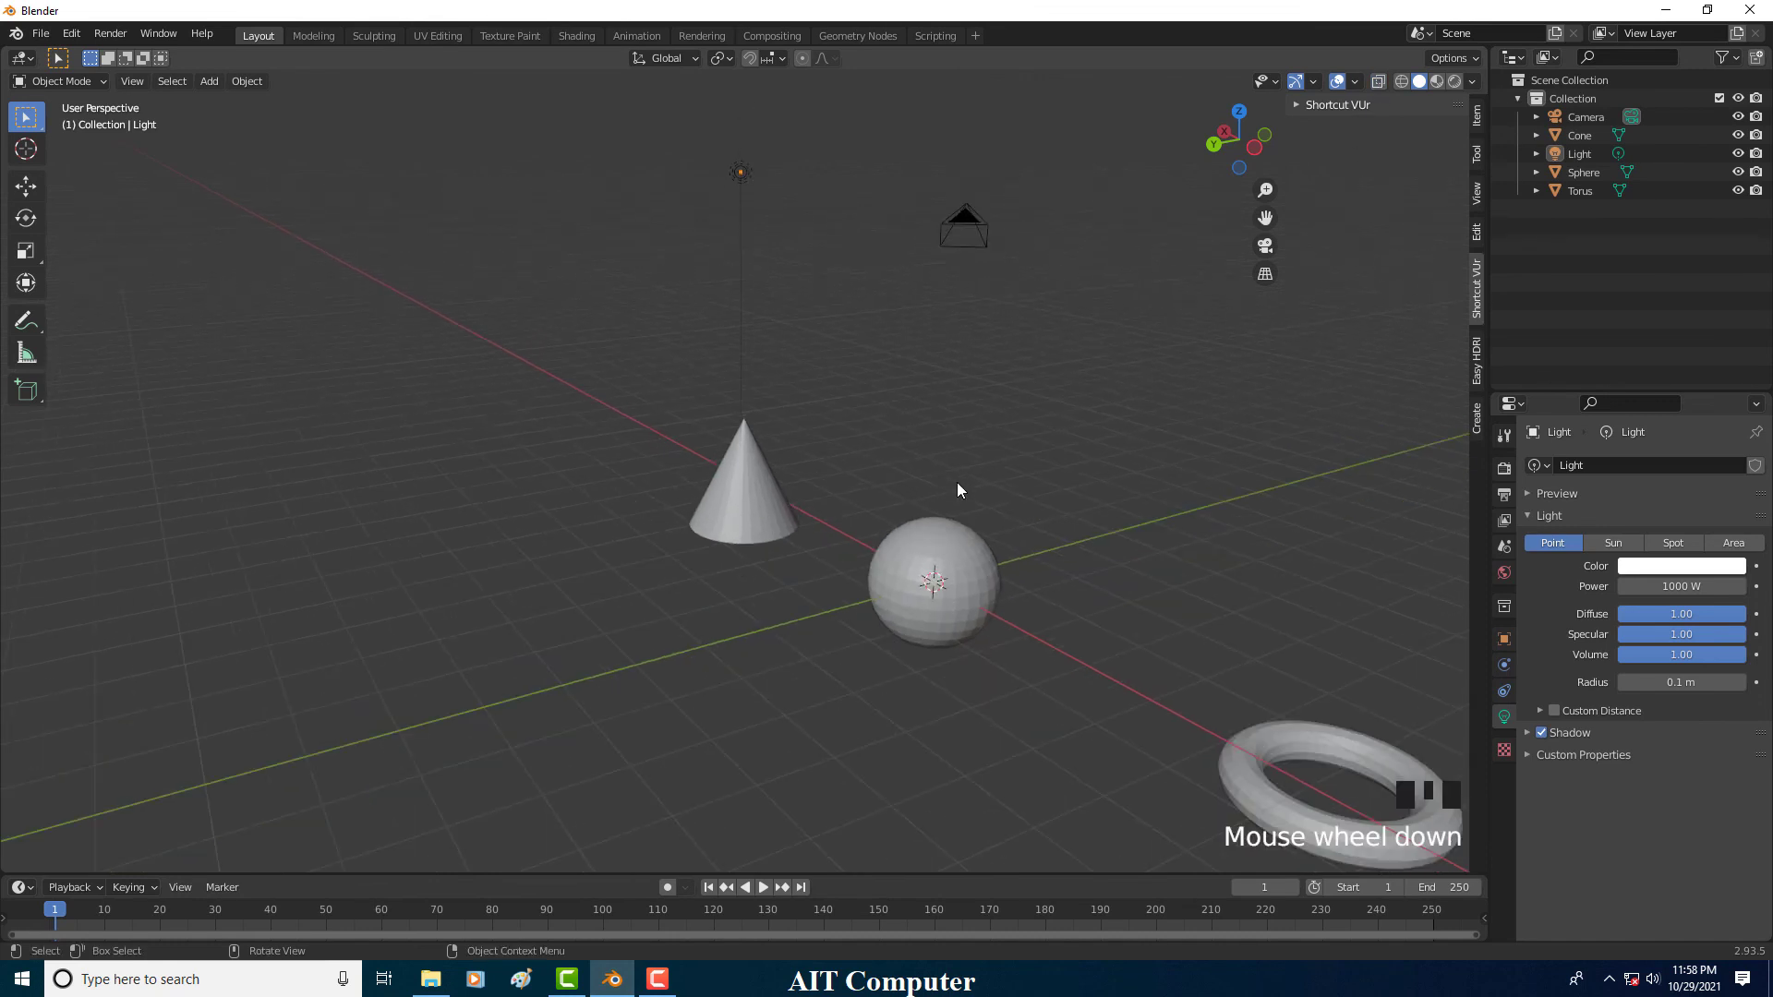
scroll(957, 490, down, 1)
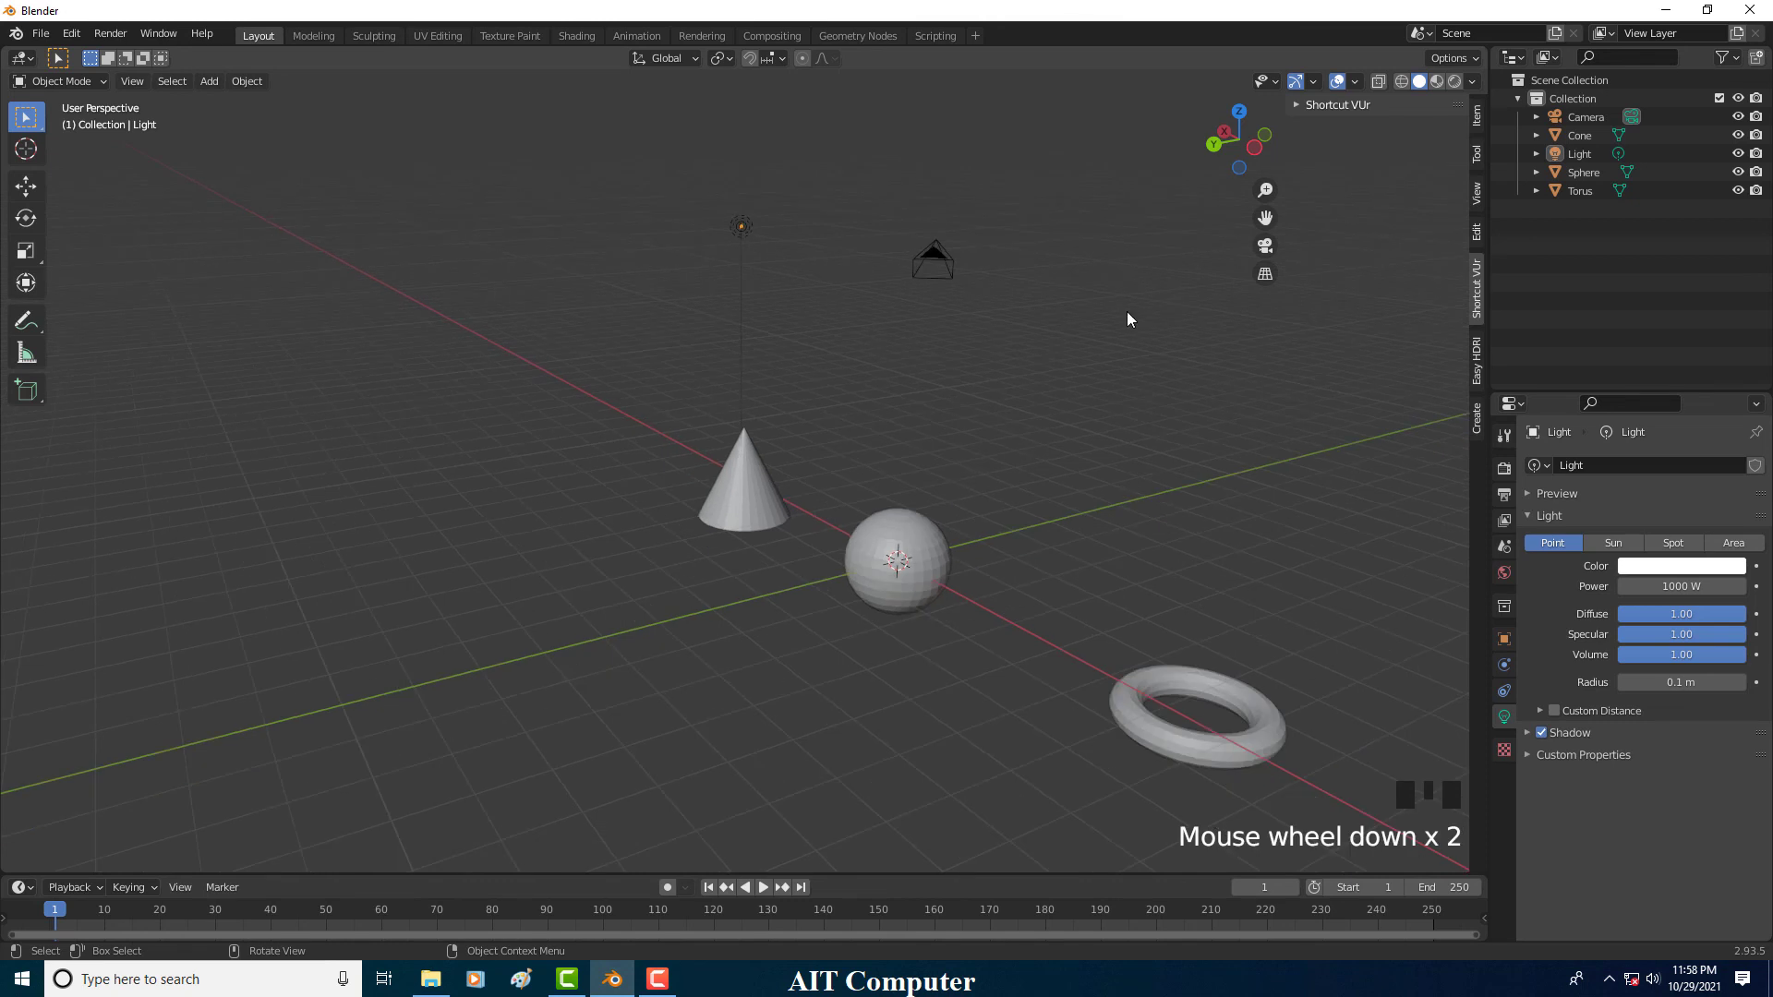
scroll(952, 610, up, 3)
scroll(952, 609, down, 3)
key(shift+z)
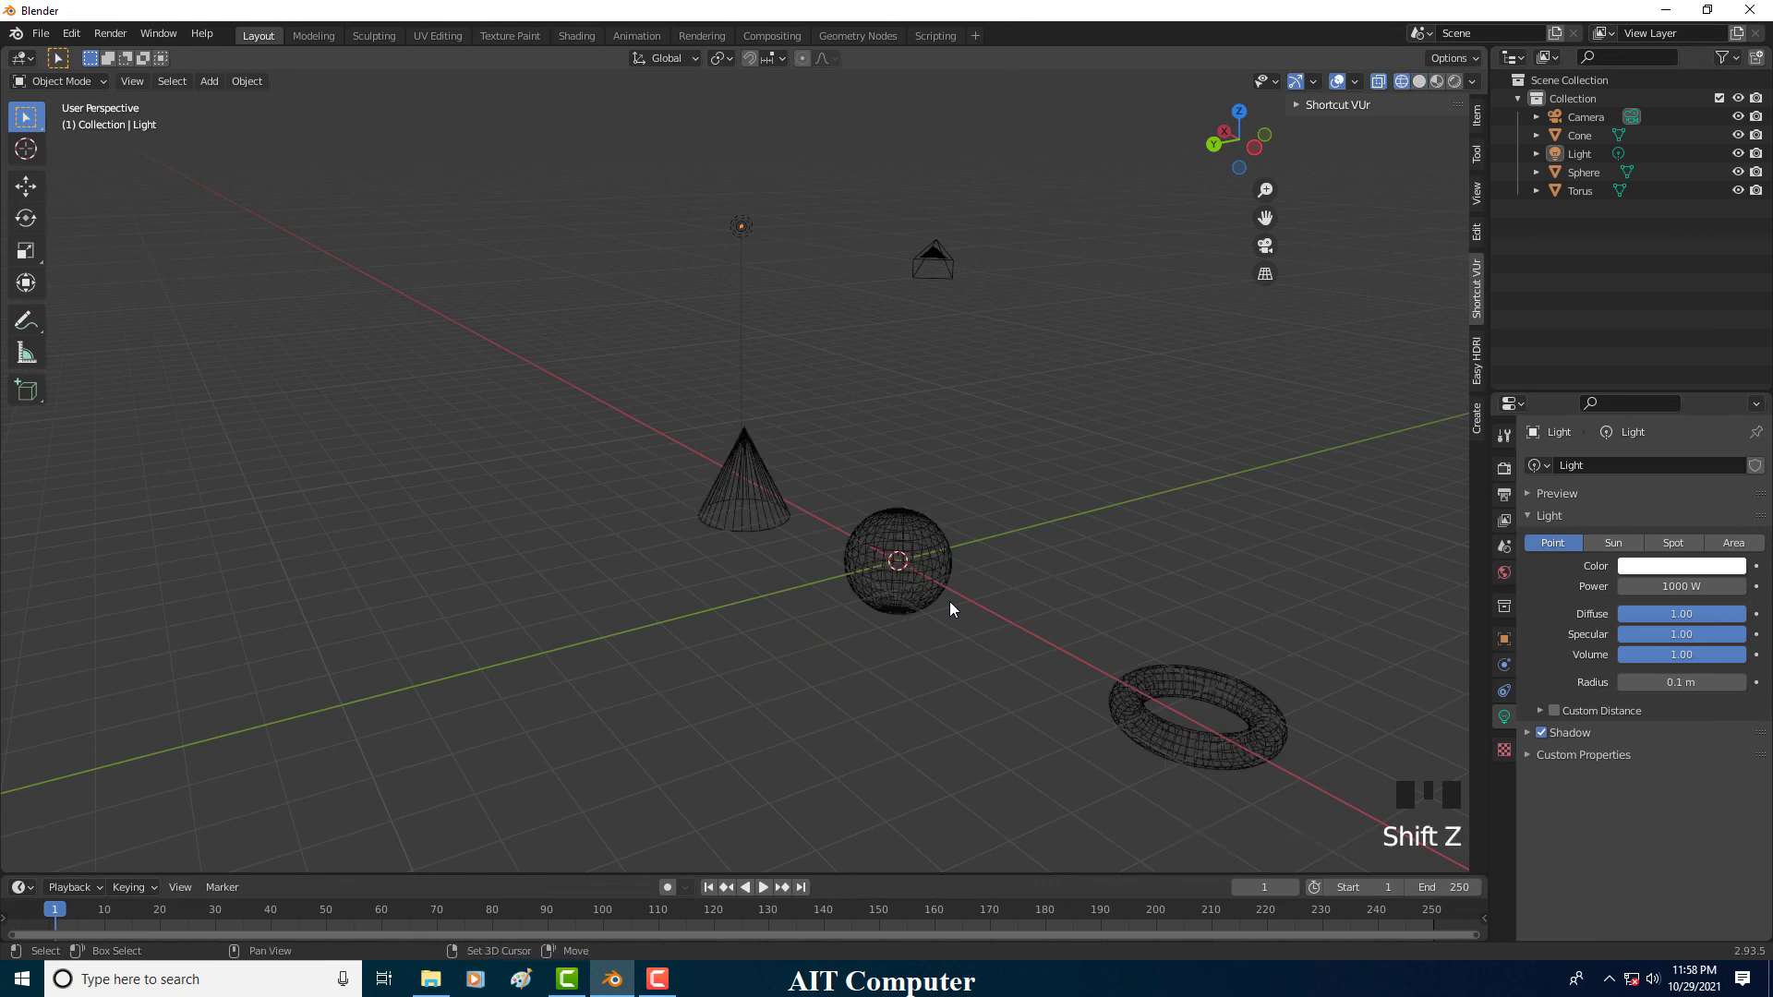
key(shift+z)
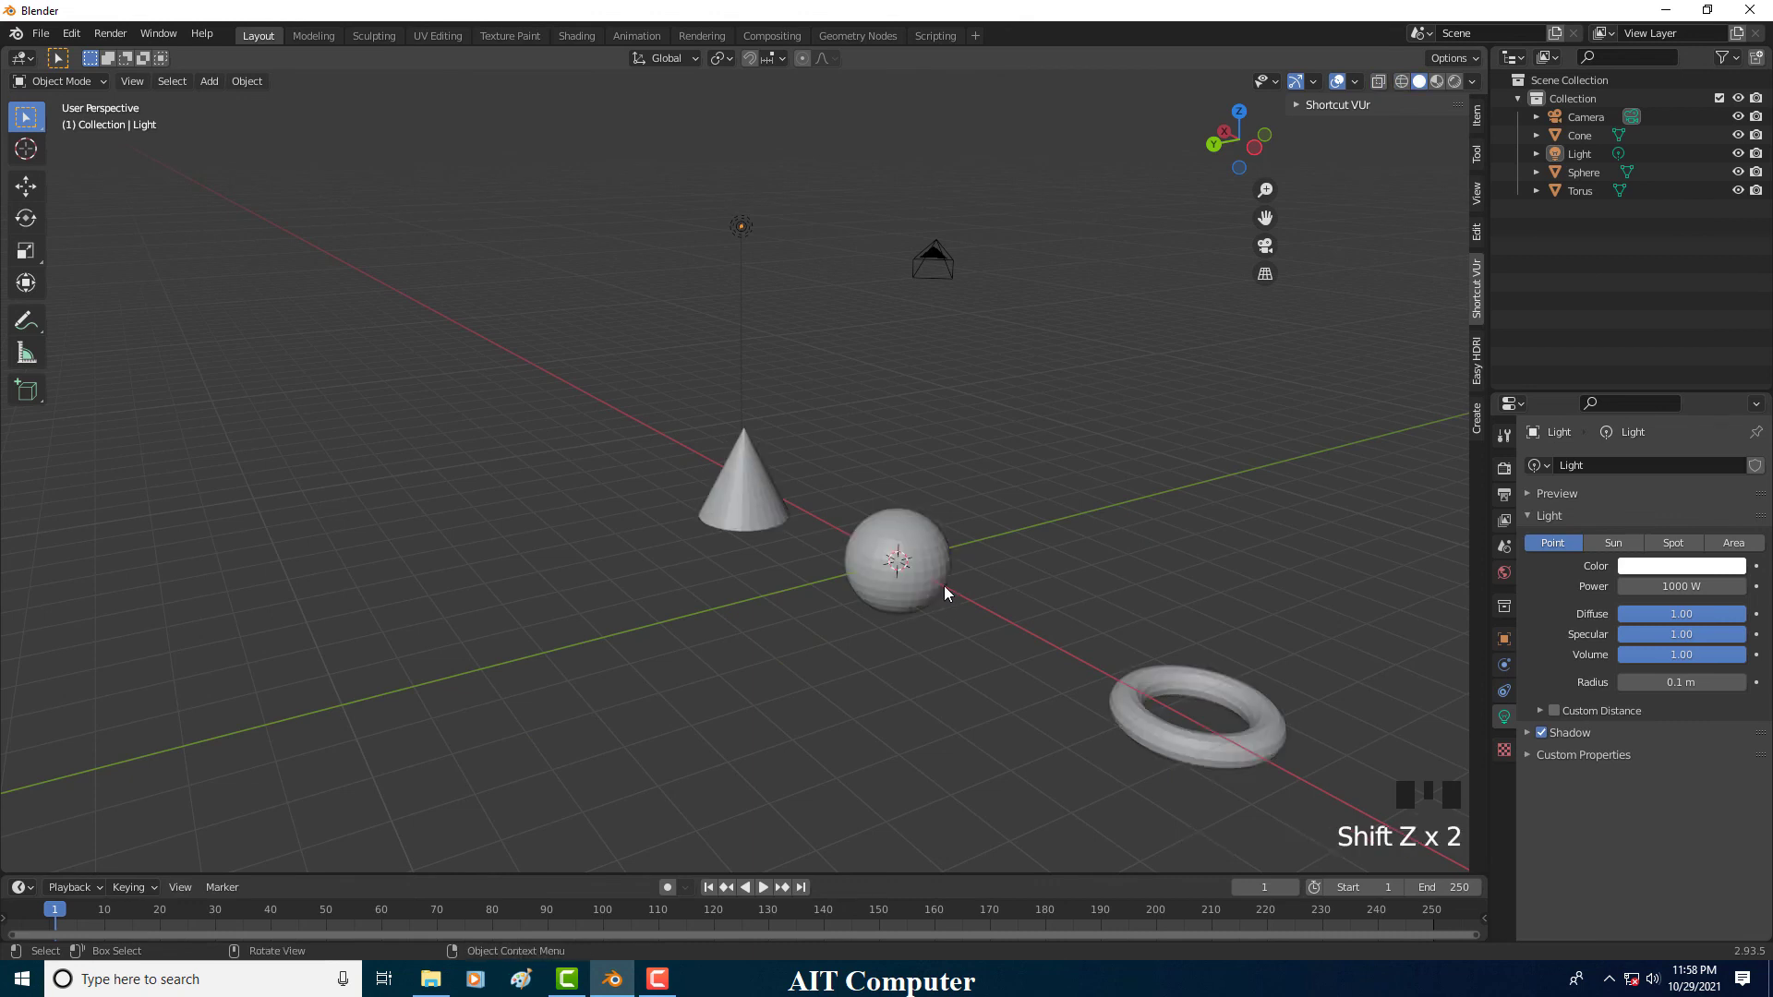
Step: Turn X-Ray on and off twice for the solid-shaded objects
key(alt+z)
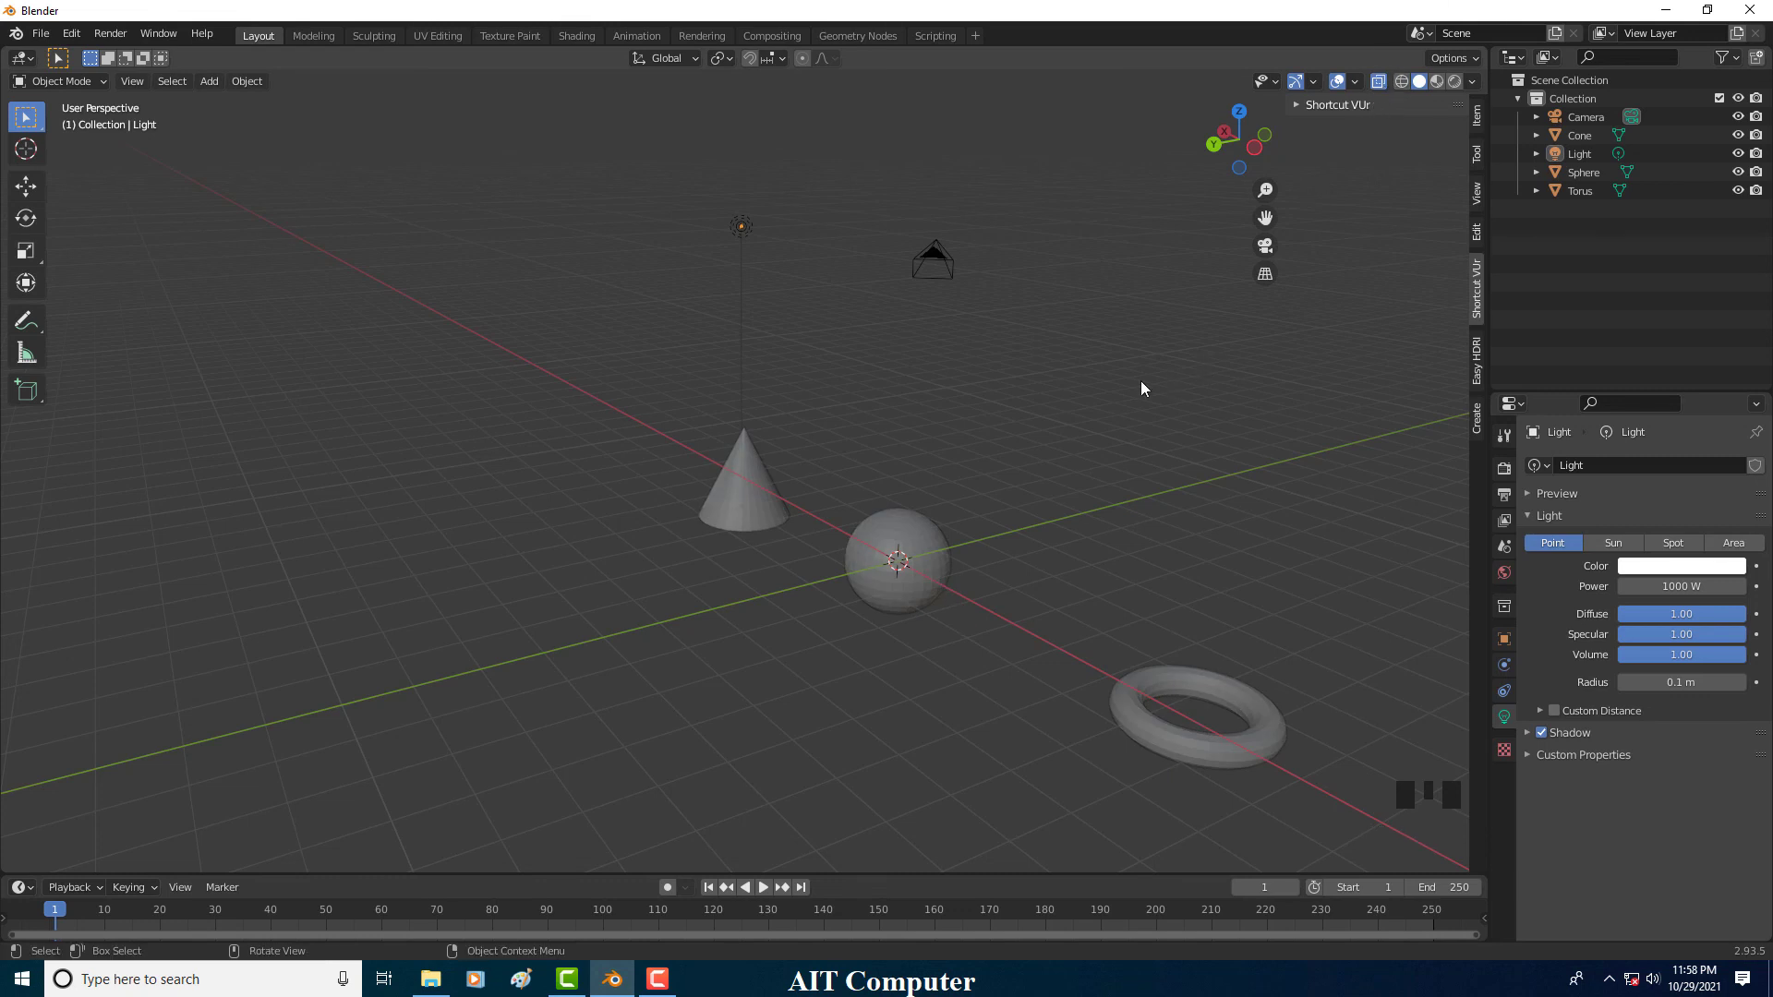
key(alt+z)
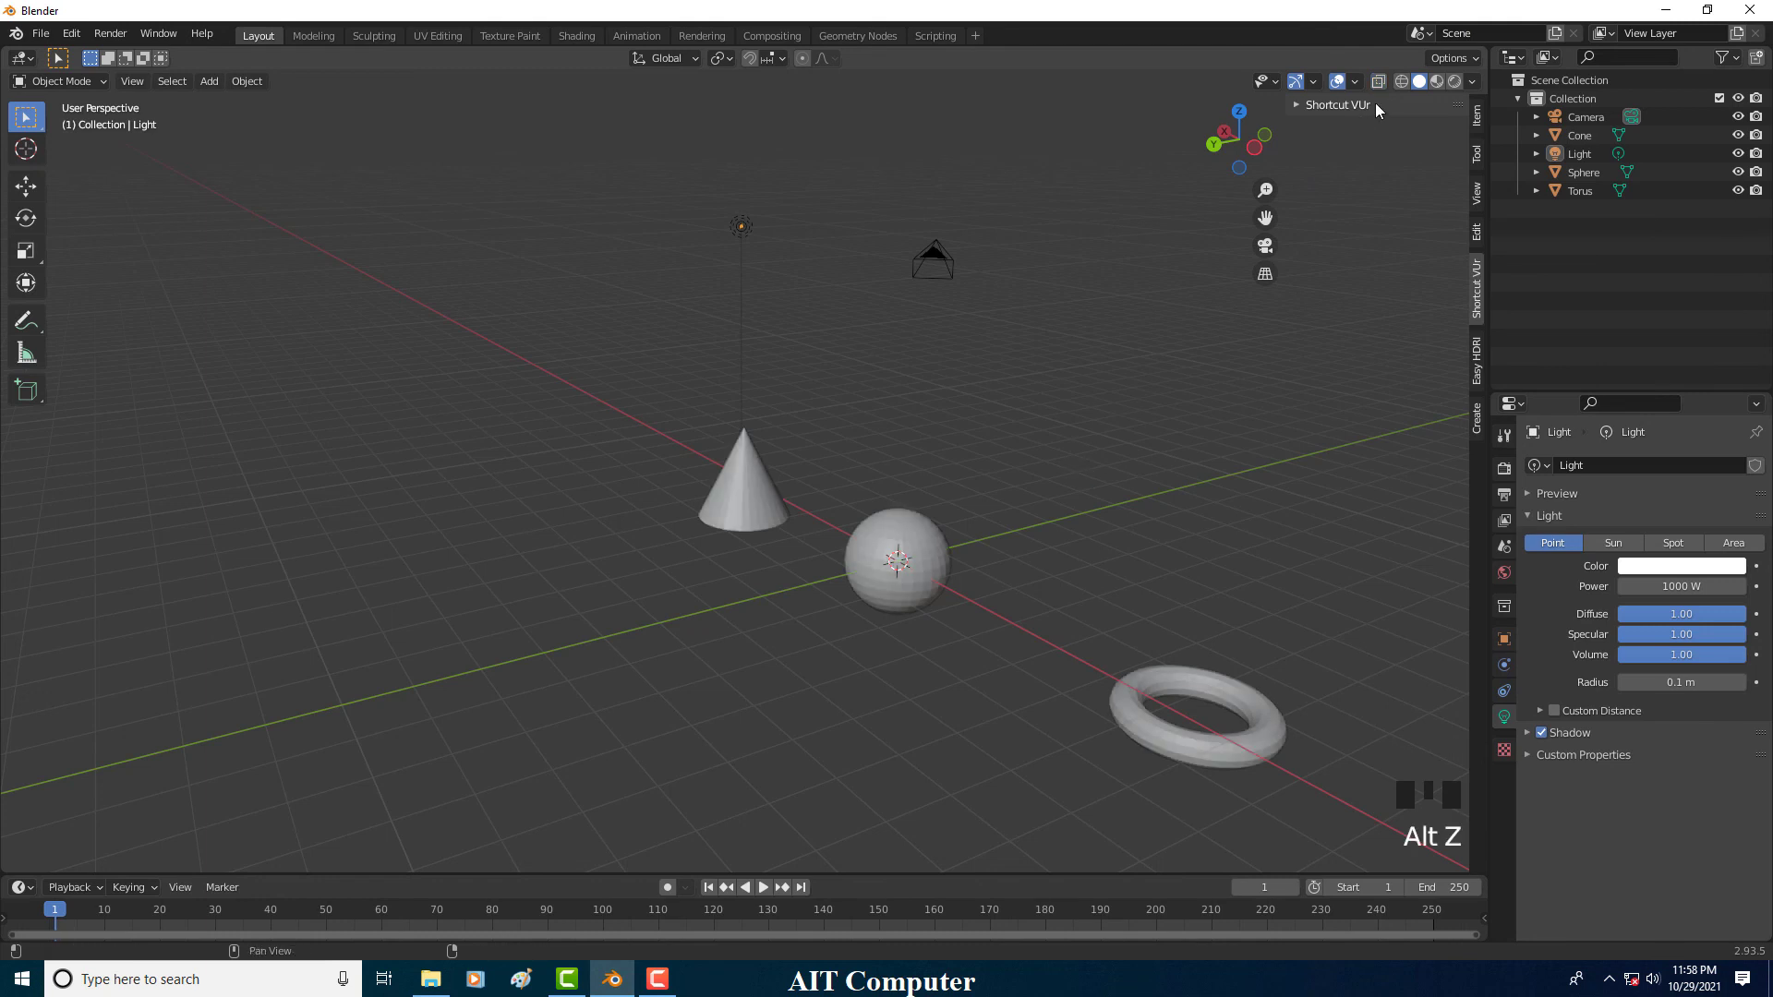
key(alt+z)
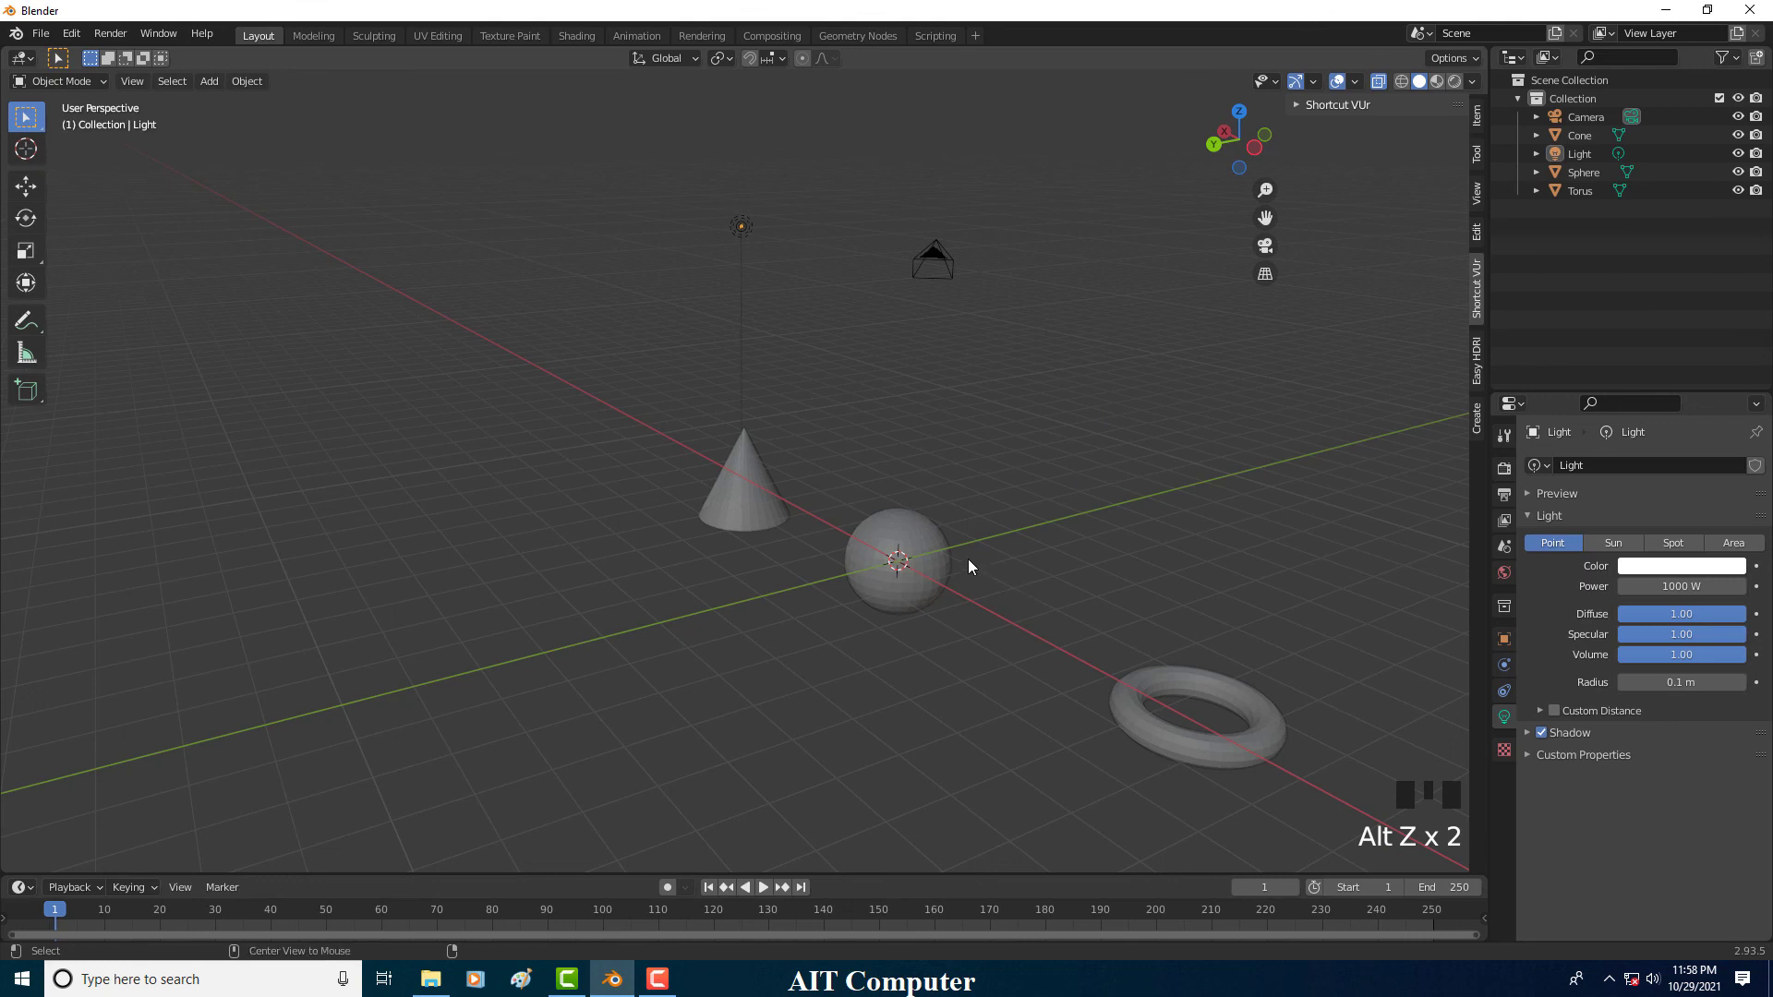
key(alt+z)
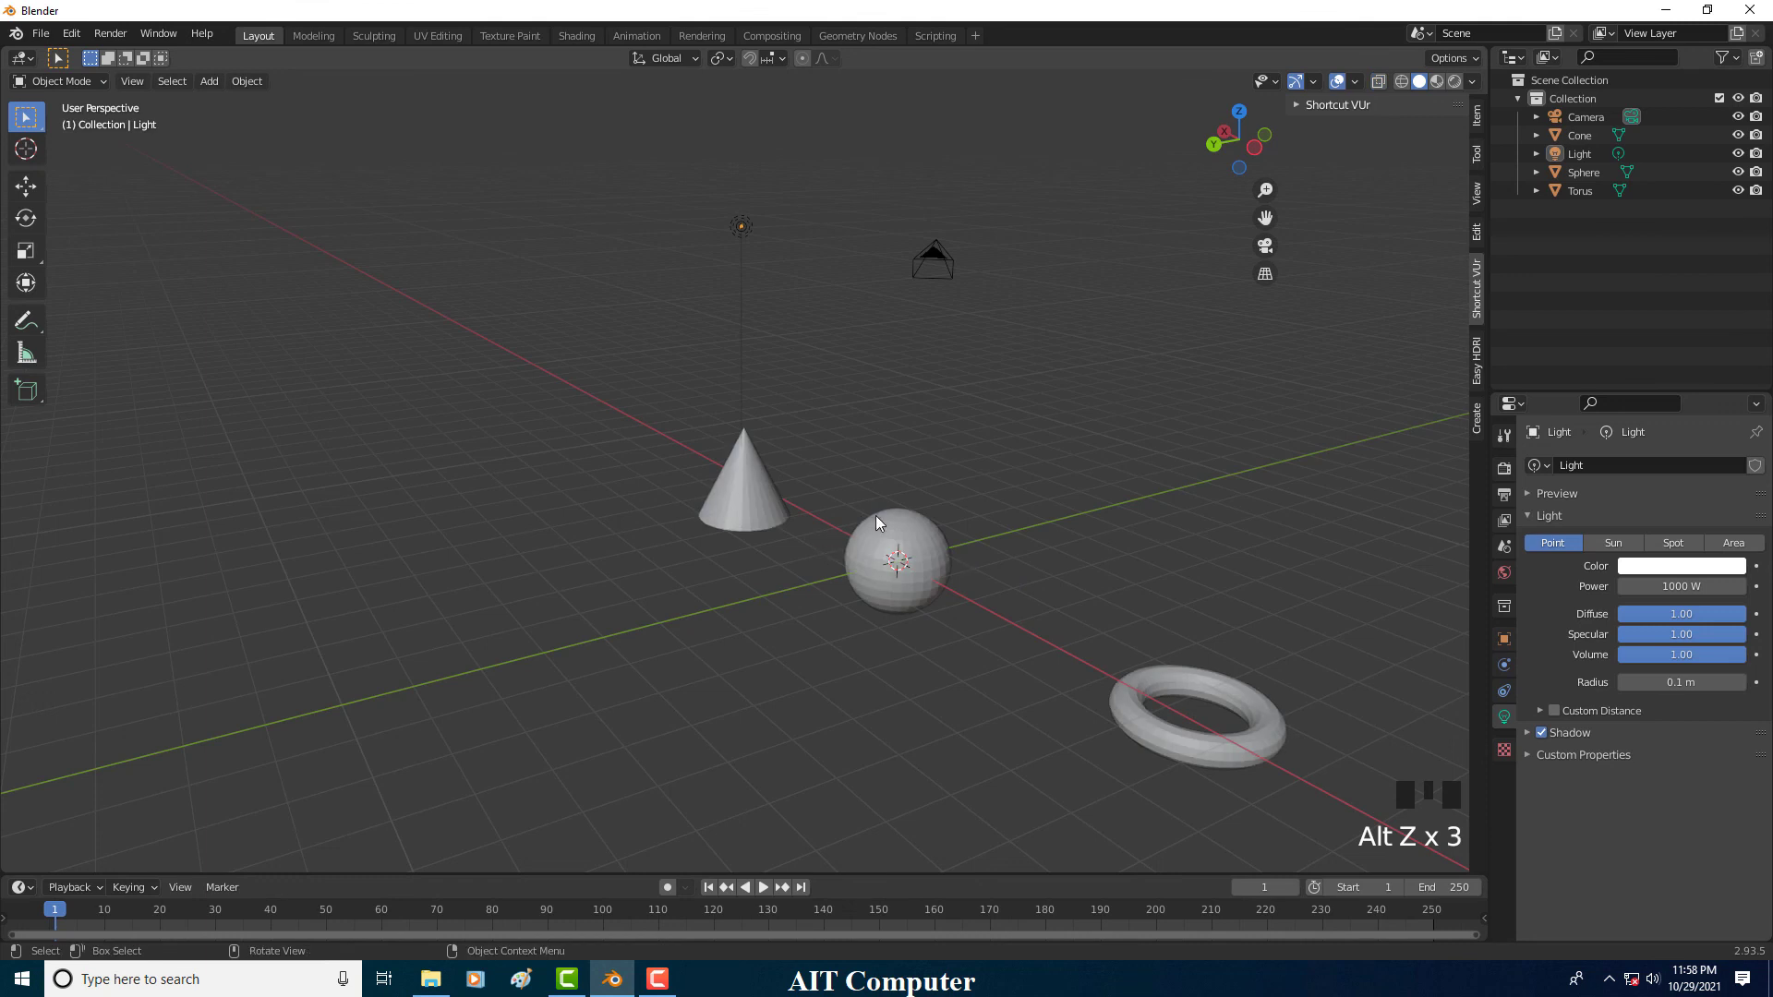
Step: Alternate repeatedly between Wireframe and Solid shading, ending in Solid
key(shift+z)
key(shift)
key(shift+z)
key(shift+z)
key(shift+z)
key(shift+z)
key(shift+z)
Step: Toggle X-Ray repeatedly in Solid shading, leave it off, and view the three objects from a slightly different angle
key(alt+z)
key(alt+z)
key(alt+z)
key(alt+z)
key(alt+z)
key(alt+z)
key(alt+z)
key(alt+z)
middle_drag(985, 556, 1049, 542)
scroll(1049, 539, down, 1)
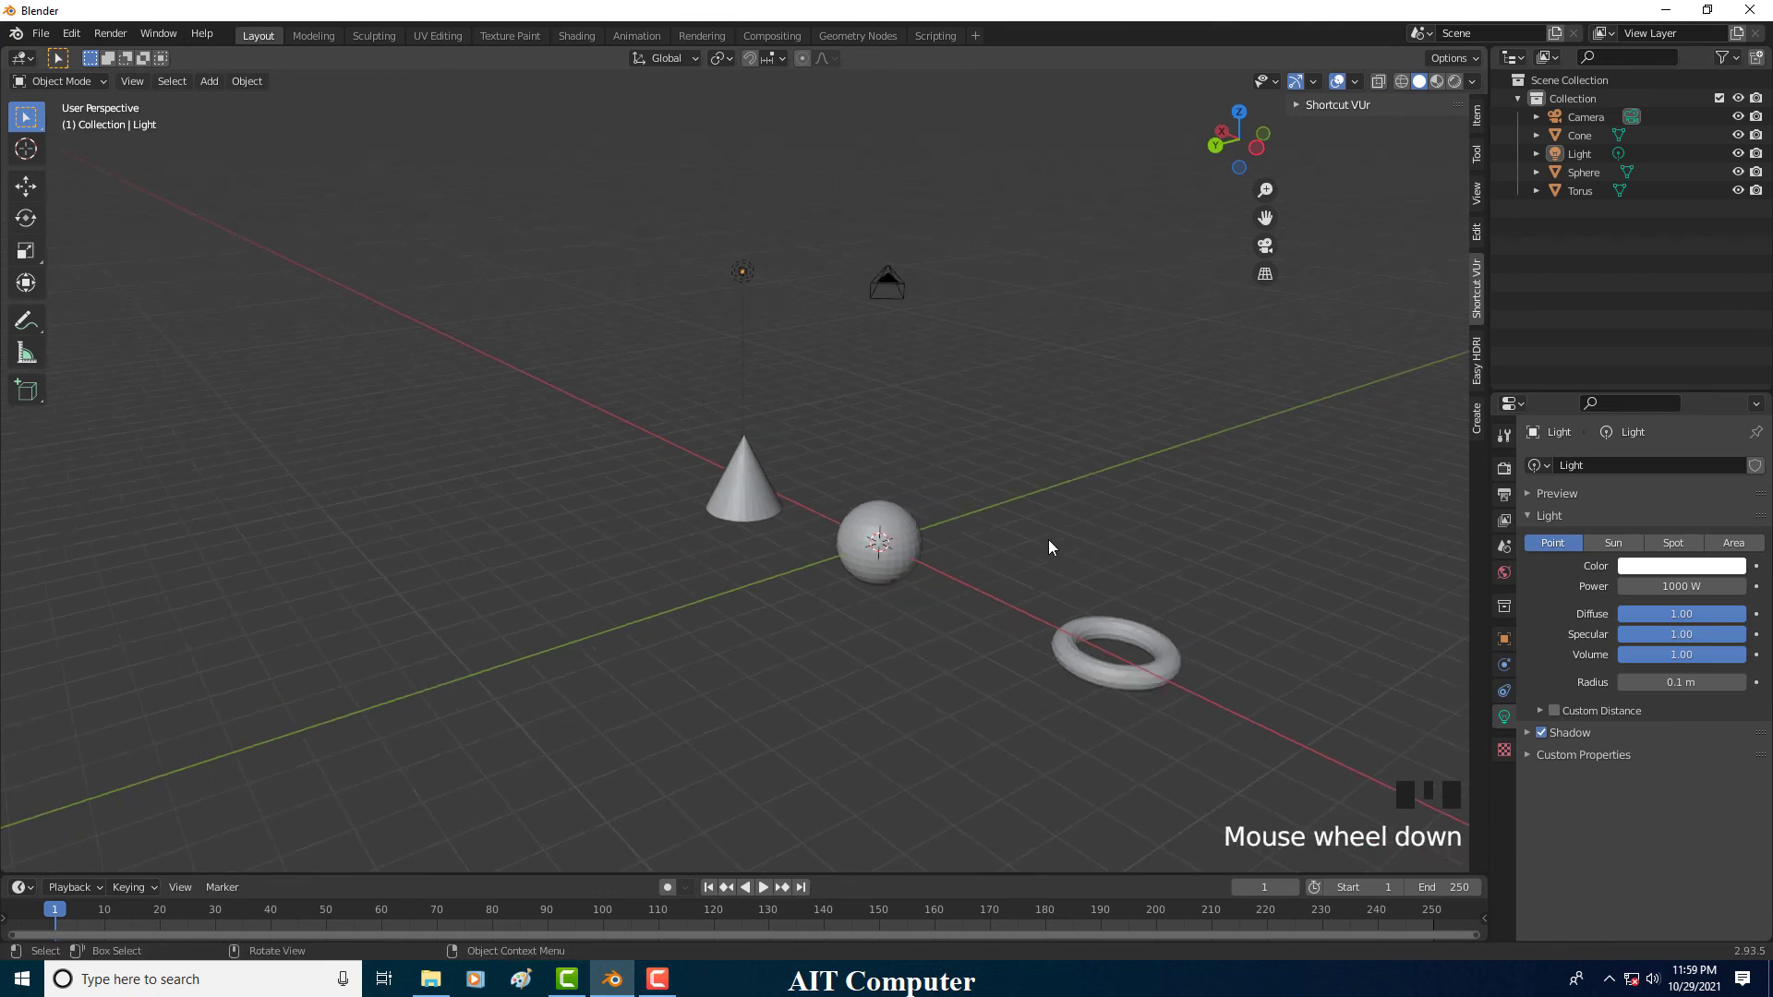